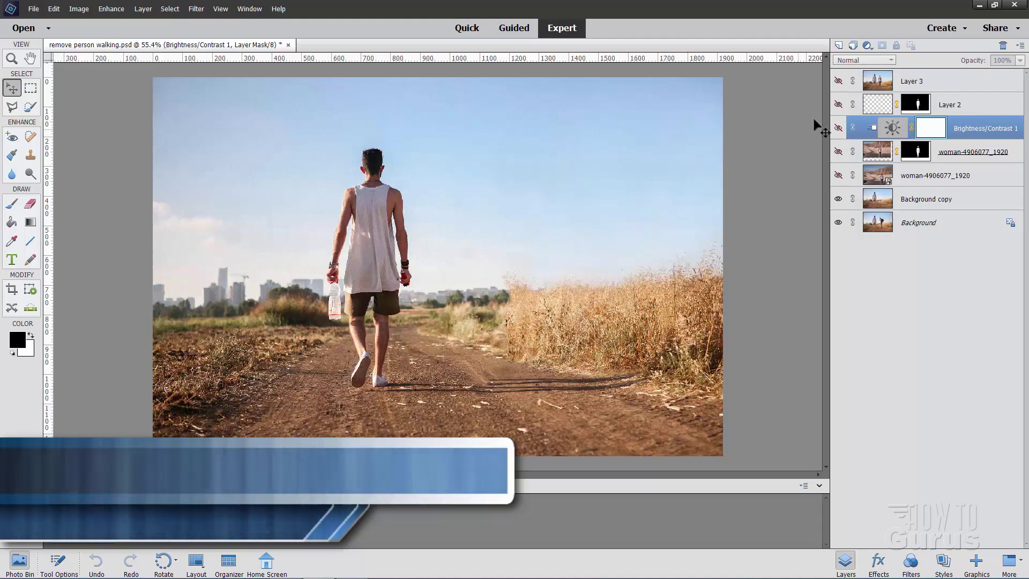
# - Show Layer 3 in the finished example and close the remove person walking.psd document
pyautogui.click(838, 81)
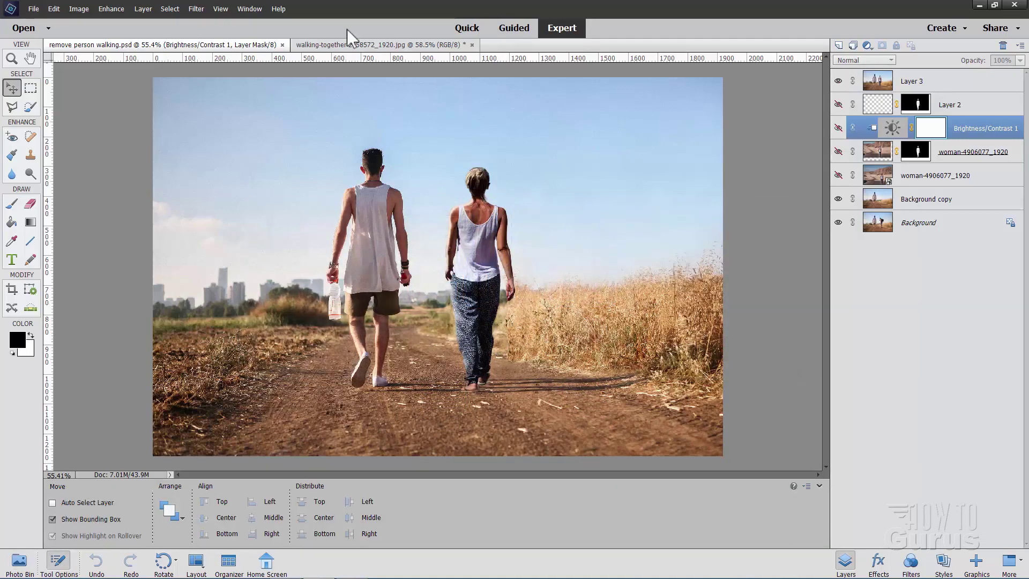
pyautogui.click(282, 45)
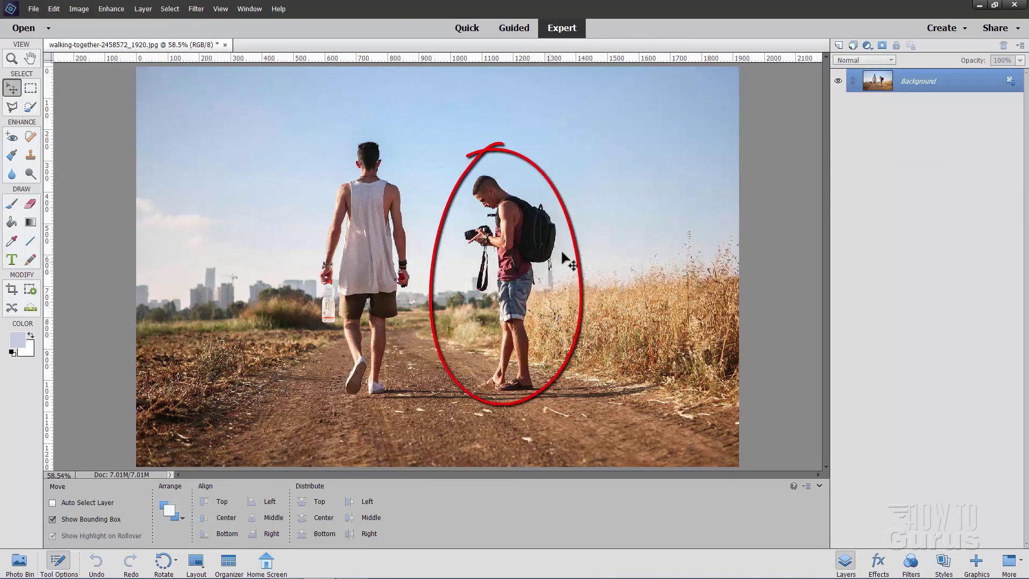
# - Duplicate the Background layer as Background copy and hide the original Background layer
pyautogui.rightClick(921, 88)
pyautogui.click(932, 104)
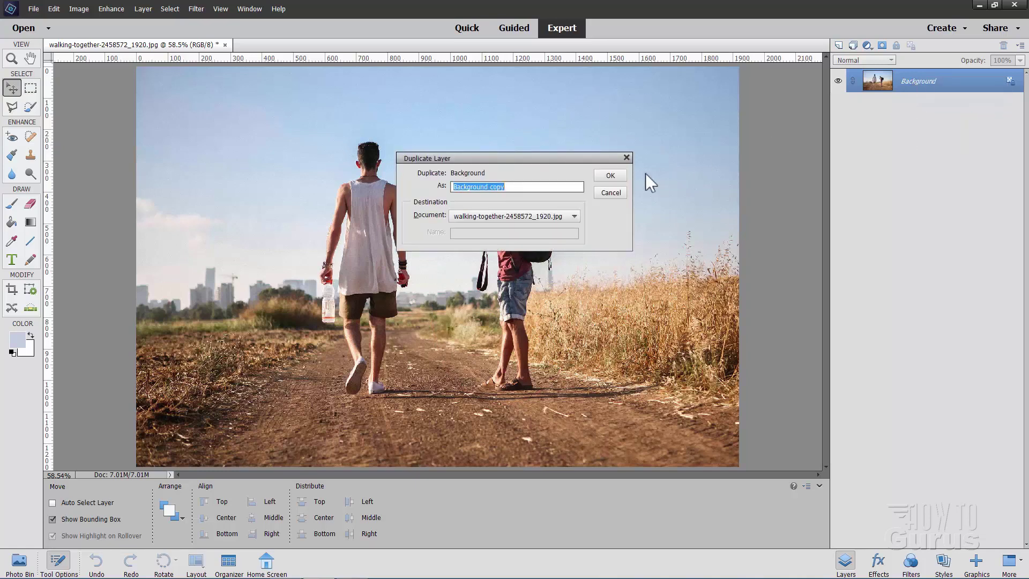
pyautogui.click(609, 177)
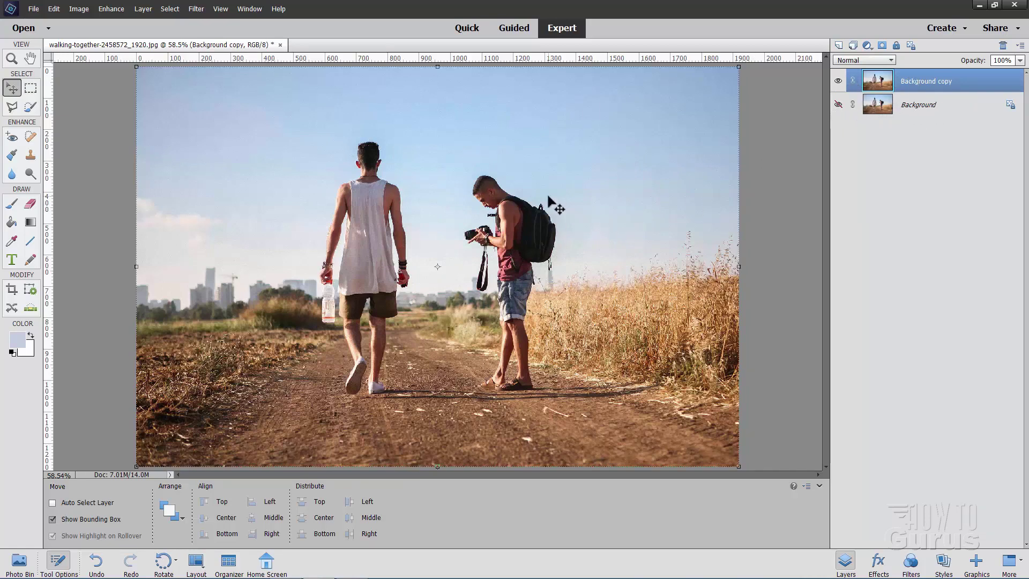
# - Select the man with the camera and backpack using a loose Polygonal Lasso outline that skirts around the distant tower
pyautogui.press('z')
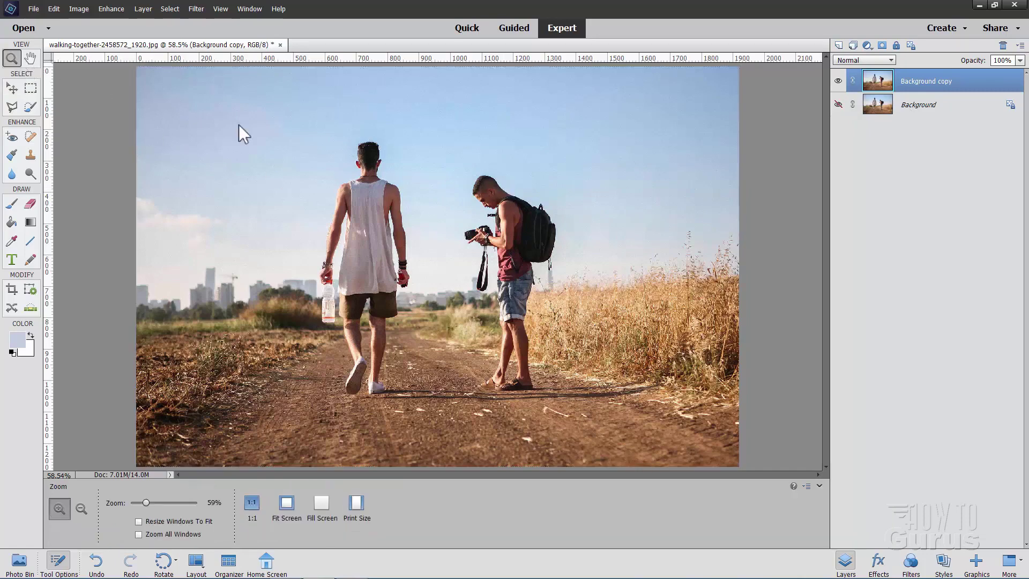
pyautogui.click(471, 220)
pyautogui.click(471, 221)
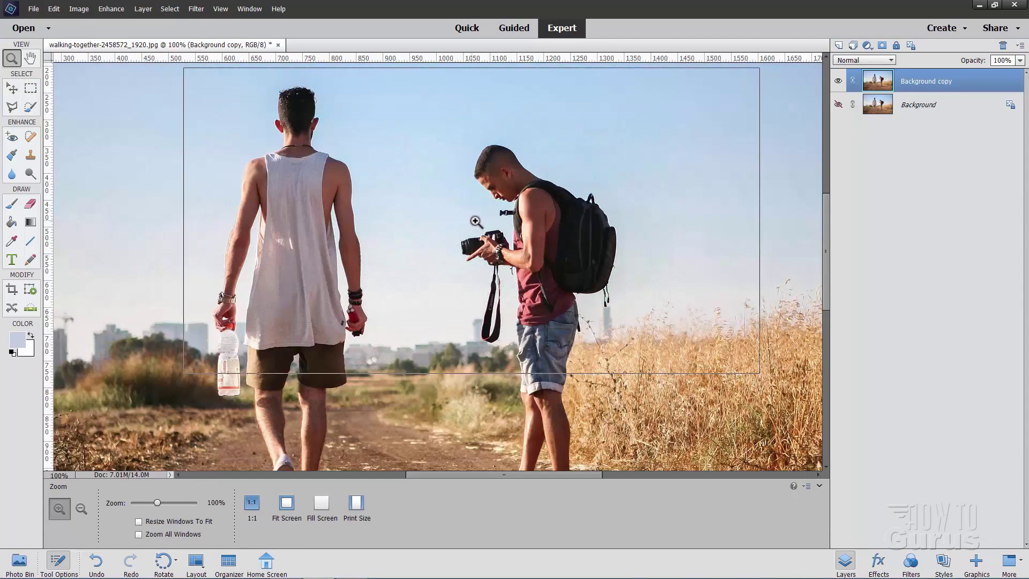
pyautogui.click(472, 221)
pyautogui.scroll(1, 581, 209)
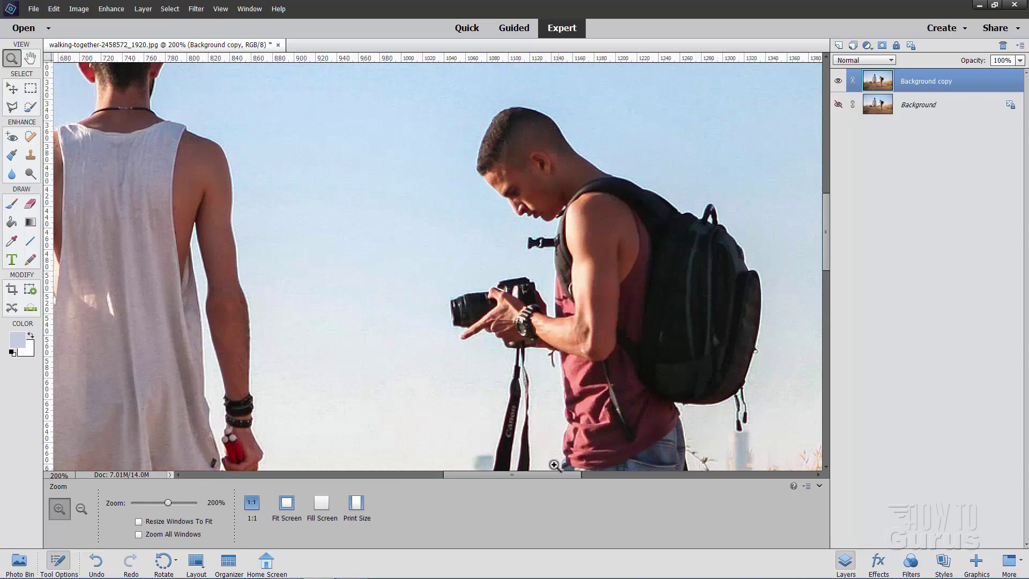
pyautogui.moveTo(553, 474)
pyautogui.mouseDown()
pyautogui.moveTo(588, 477)
pyautogui.moveTo(574, 479)
pyautogui.mouseUp()
pyautogui.click(12, 106)
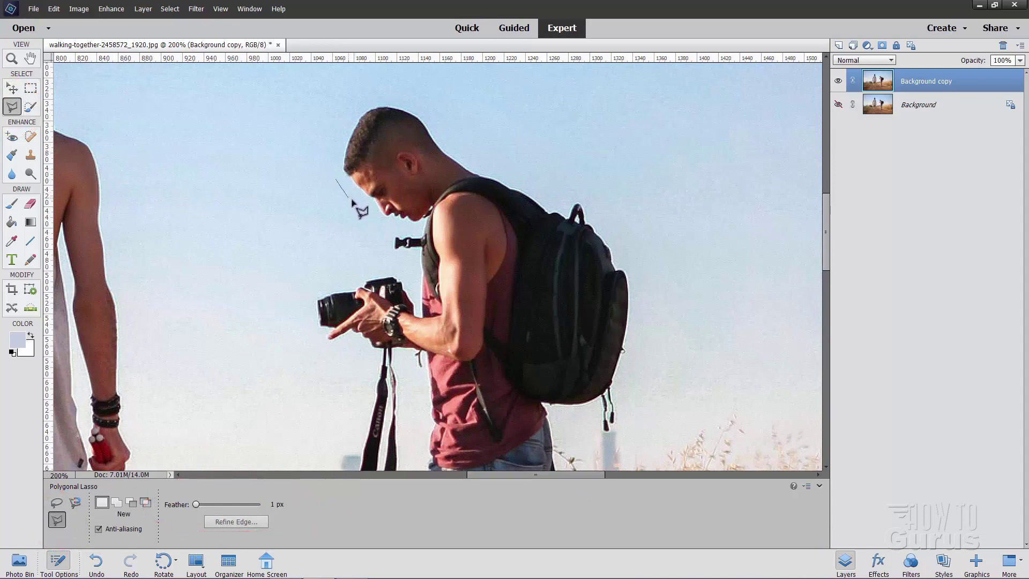
pyautogui.click(386, 231)
pyautogui.click(302, 292)
pyautogui.click(367, 357)
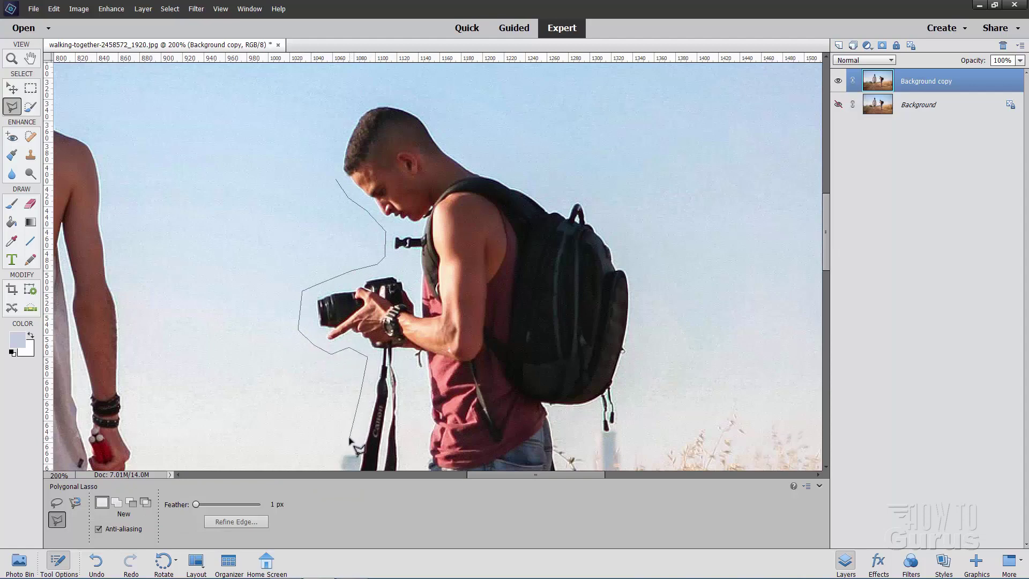
pyautogui.press('space')
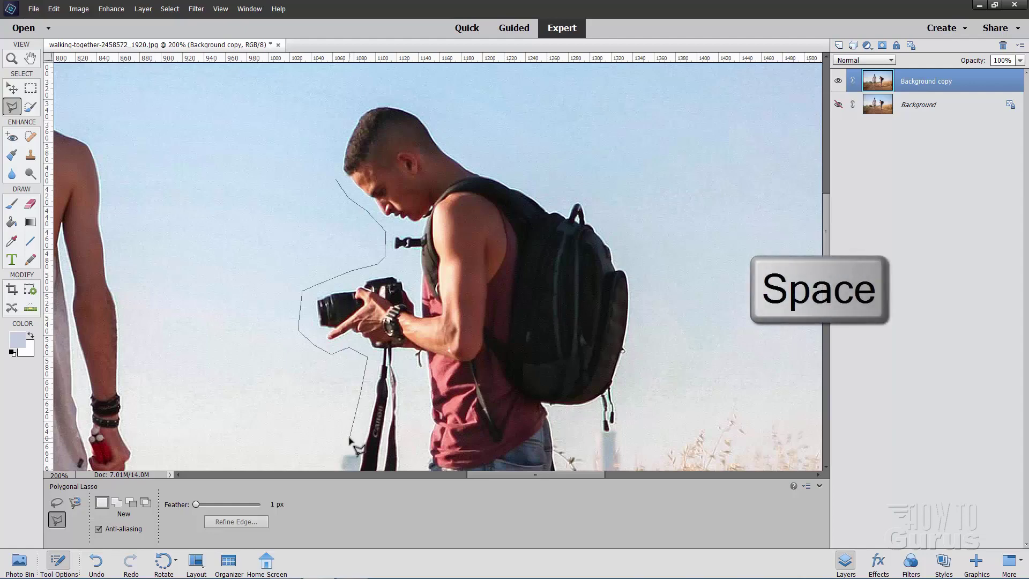
pyautogui.moveTo(346, 437); pyautogui.dragTo(372, 159)
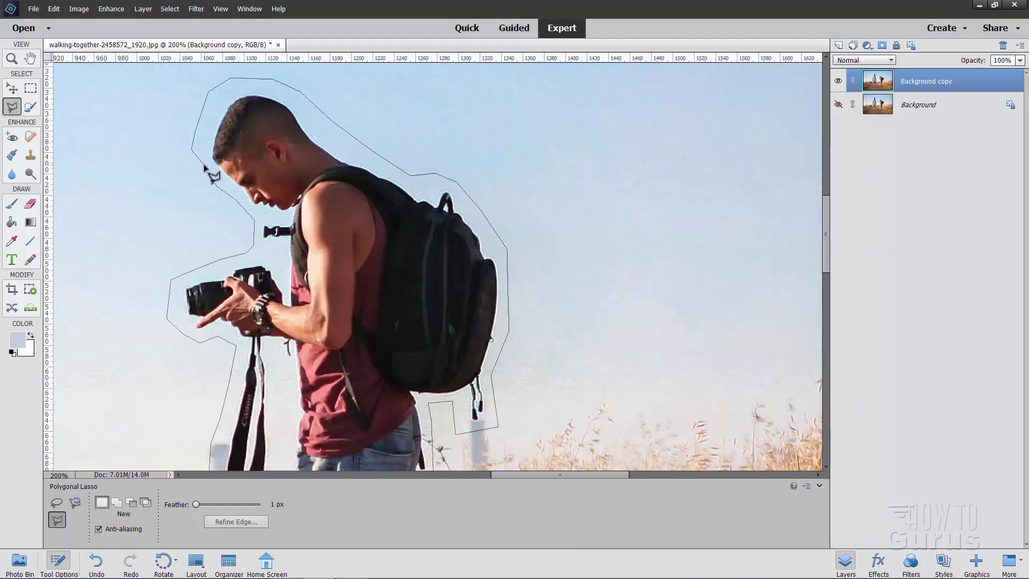
pyautogui.click(204, 166)
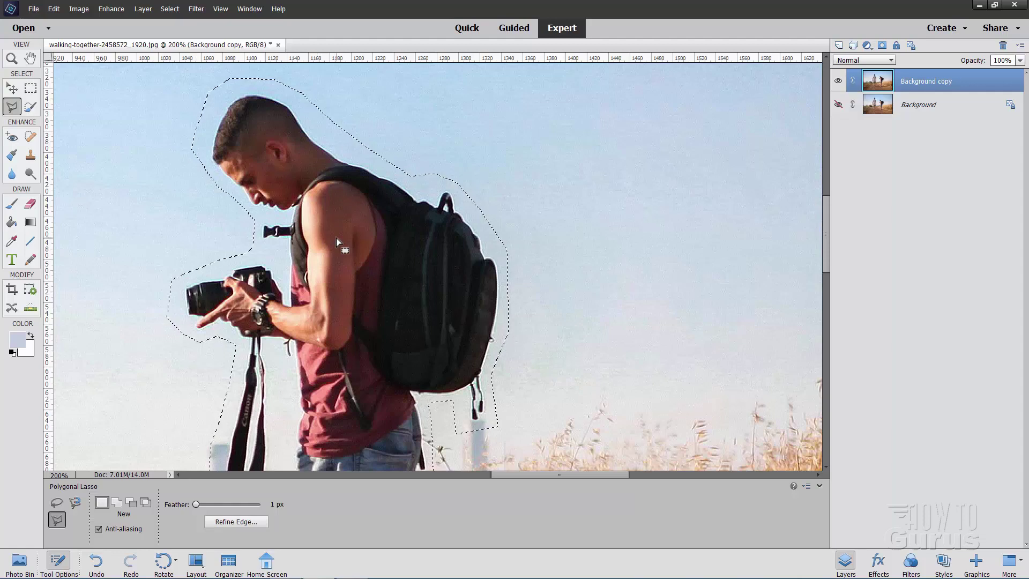
# - Fill the selected man with Content-Aware contents in Normal mode at 100% opacity
pyautogui.click(52, 9)
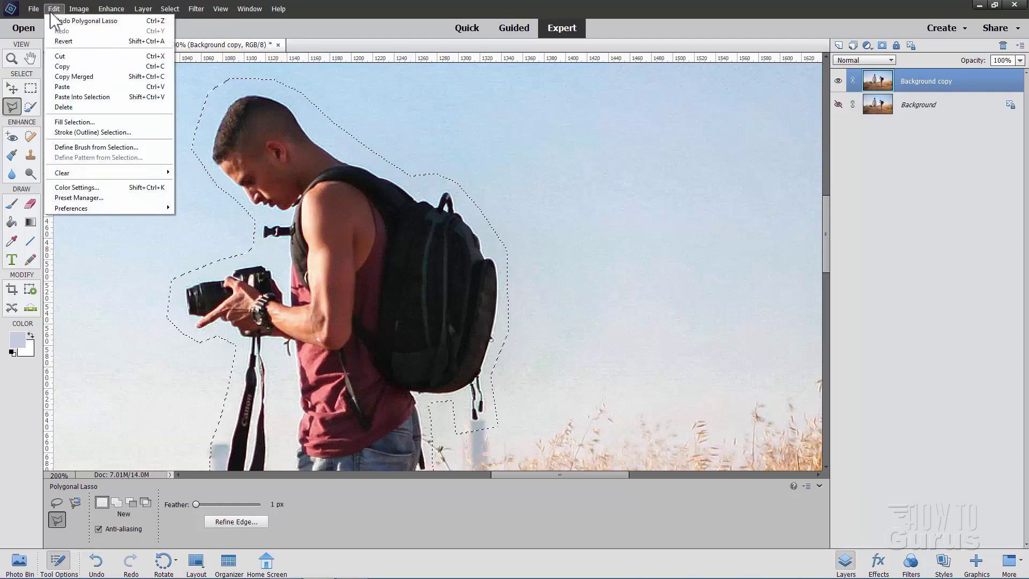
pyautogui.click(77, 123)
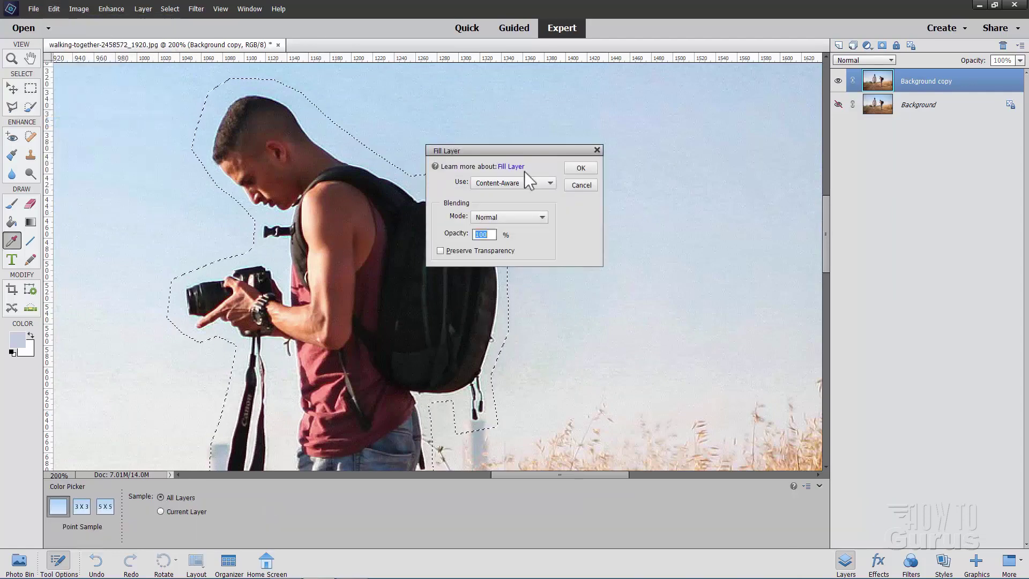
pyautogui.click(516, 183)
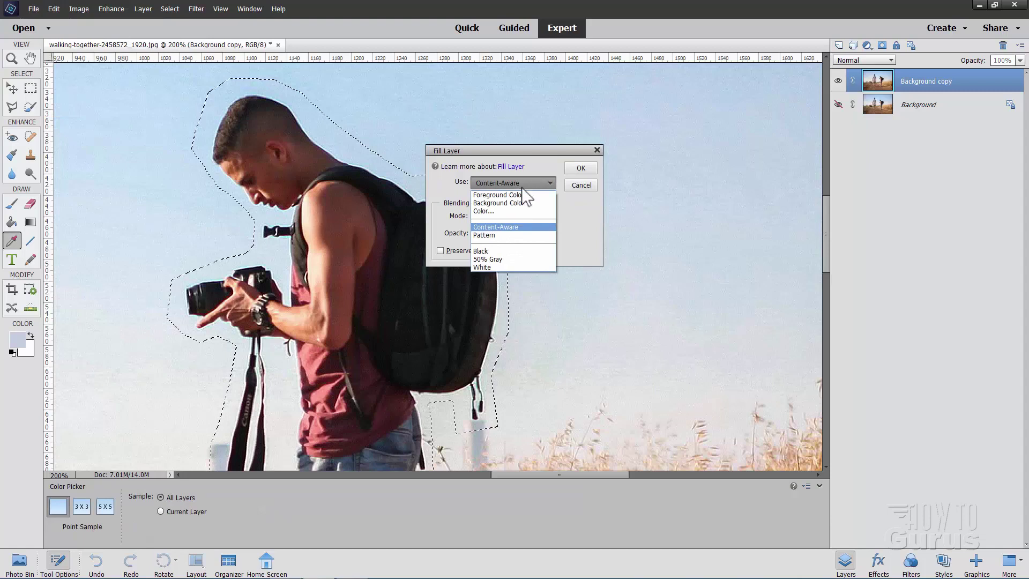
pyautogui.click(512, 228)
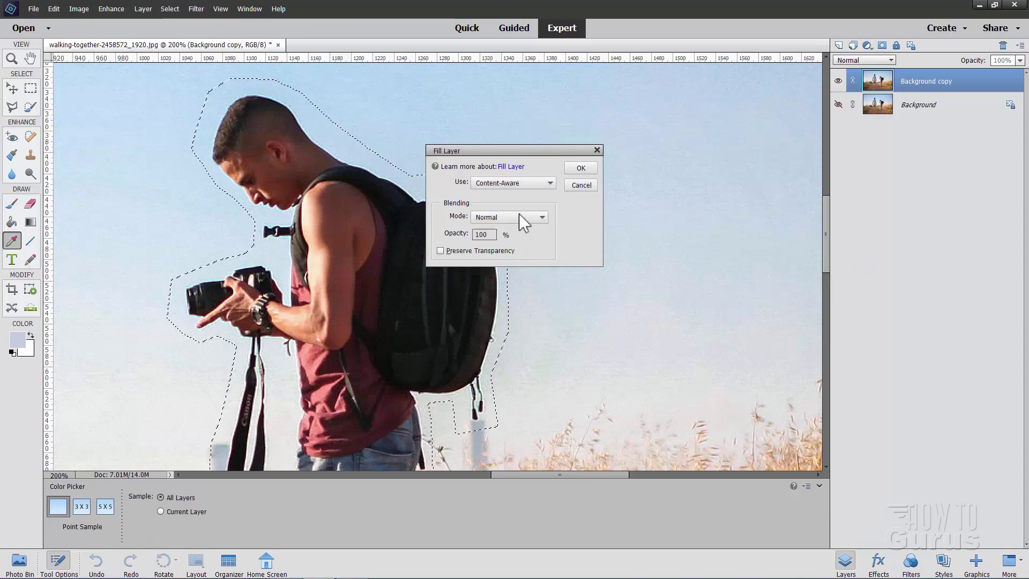
pyautogui.click(584, 169)
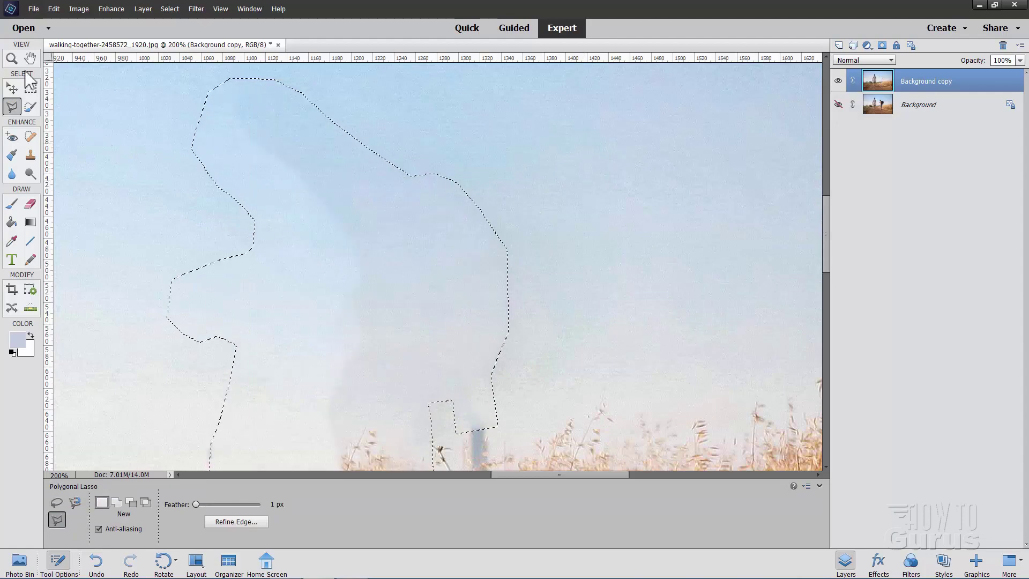
# - Fit the whole photo in view and deselect the filled area
pyautogui.click(12, 58)
pyautogui.click(294, 503)
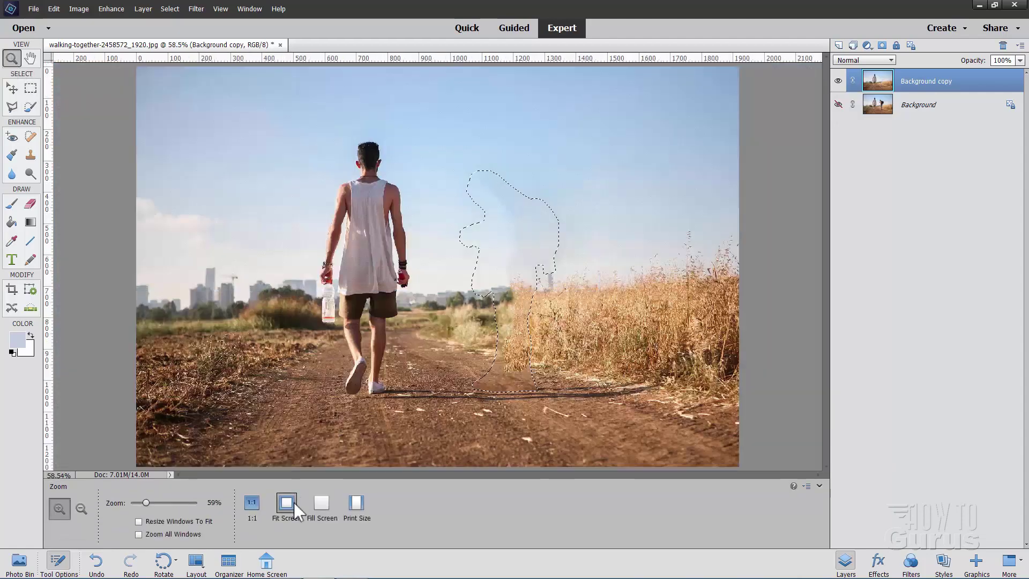
pyautogui.press('v')
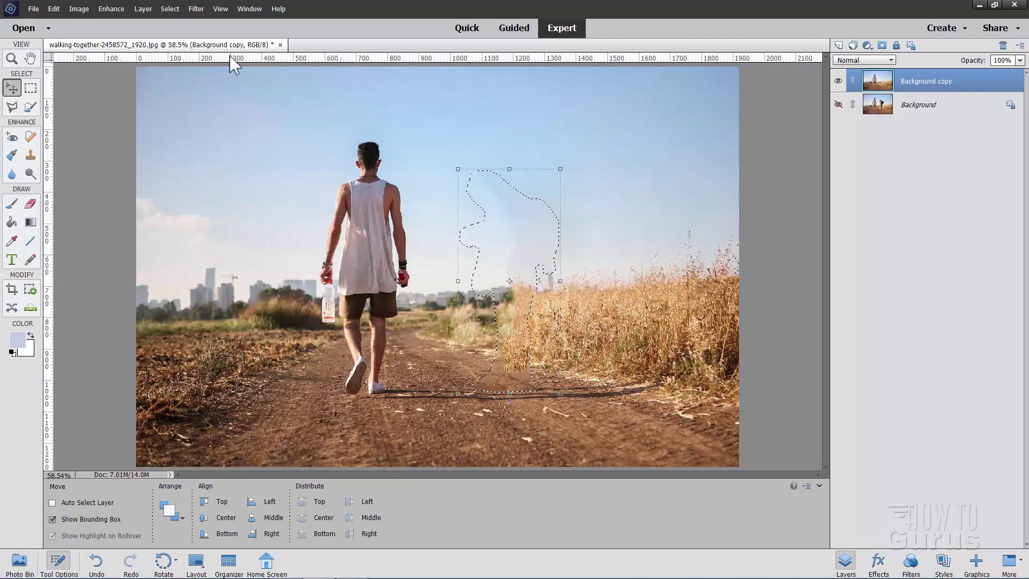
pyautogui.click(169, 9)
pyautogui.click(178, 30)
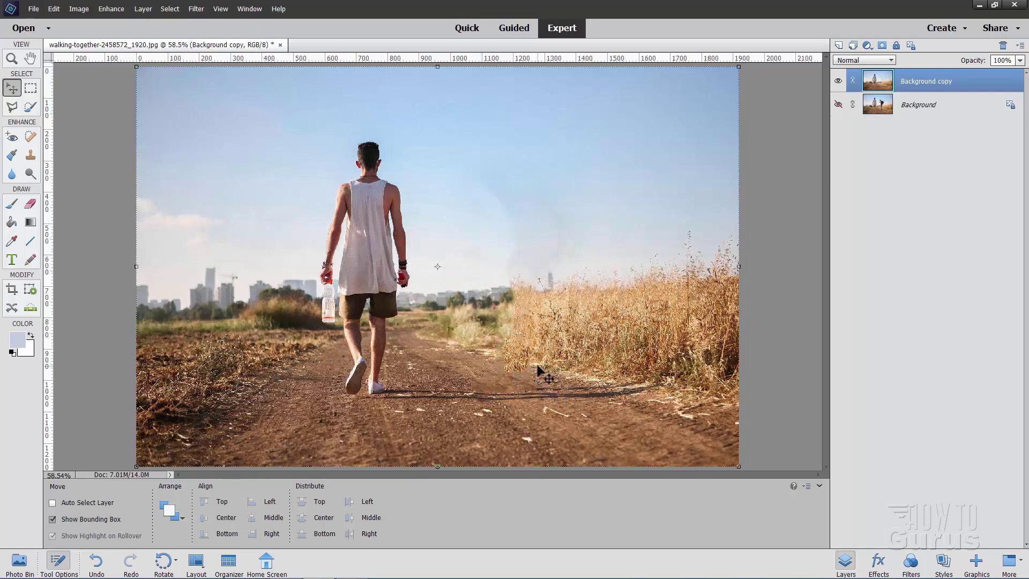
# - Clone clean sky over the hard tonal edge in the filled area using the Clone Stamp at 83 px
pyautogui.press('z')
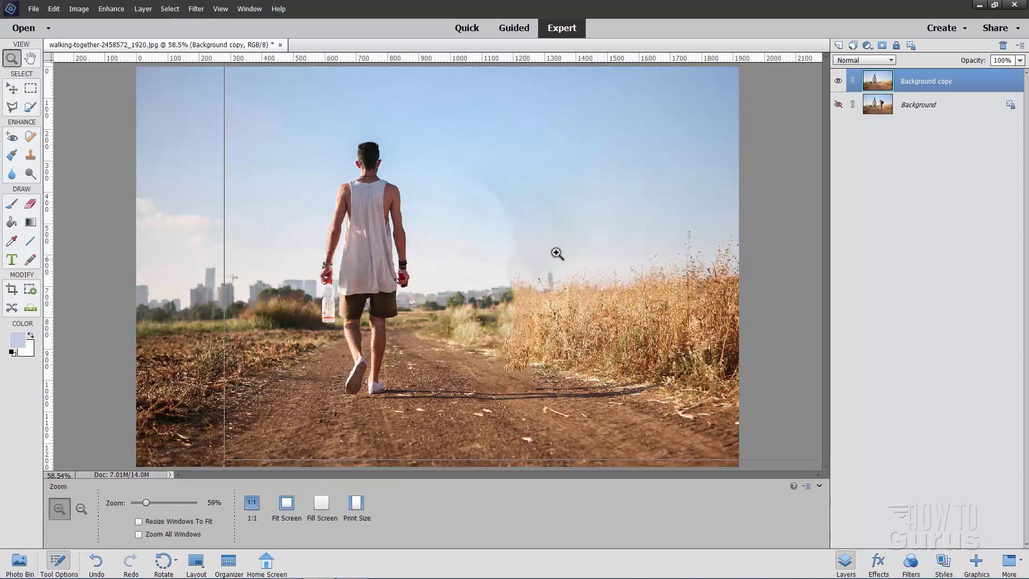
pyautogui.click(553, 252)
pyautogui.click(575, 248)
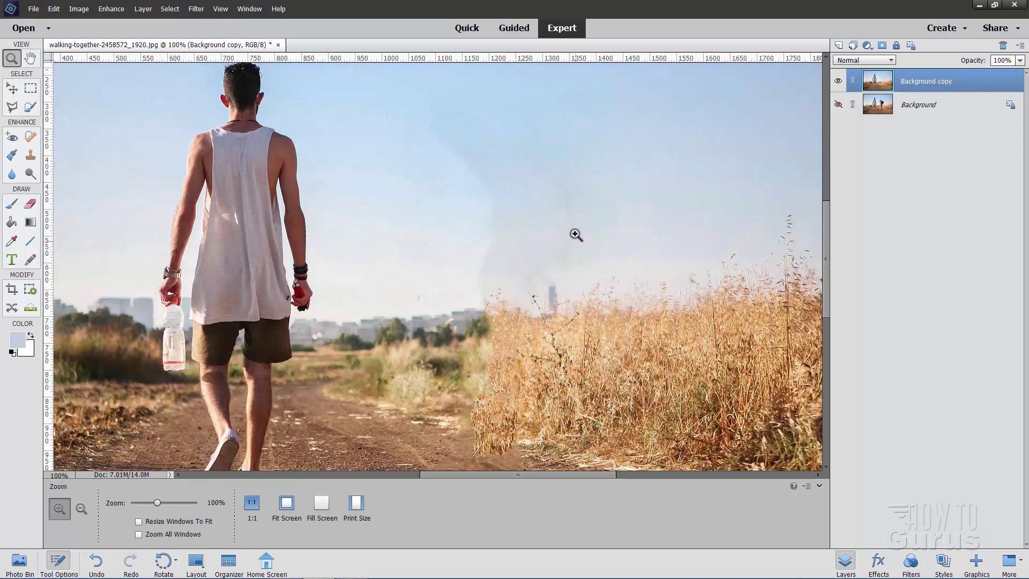
pyautogui.scroll(3, 576, 234)
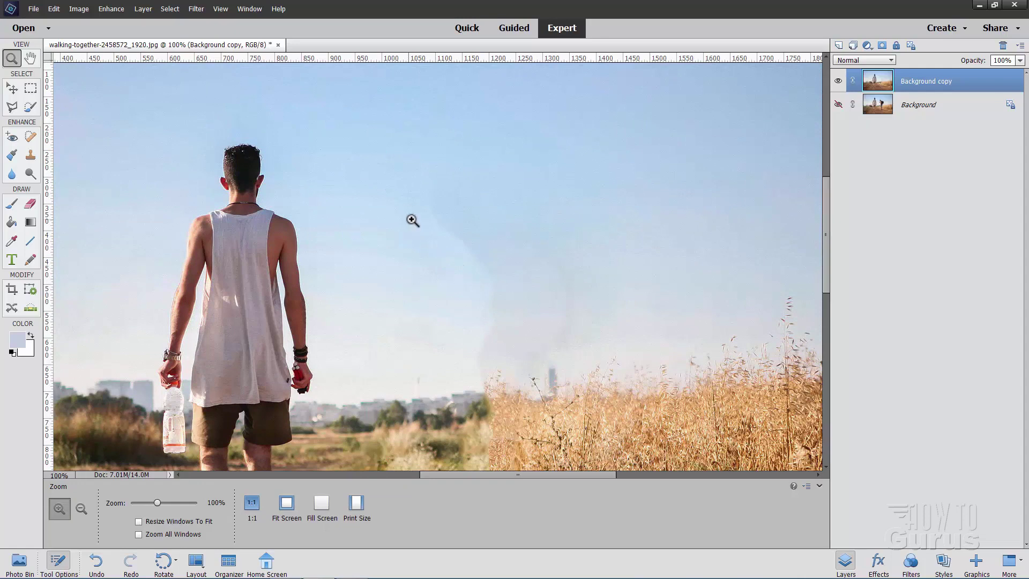
pyautogui.scroll(1, 517, 287)
pyautogui.scroll(2, 512, 293)
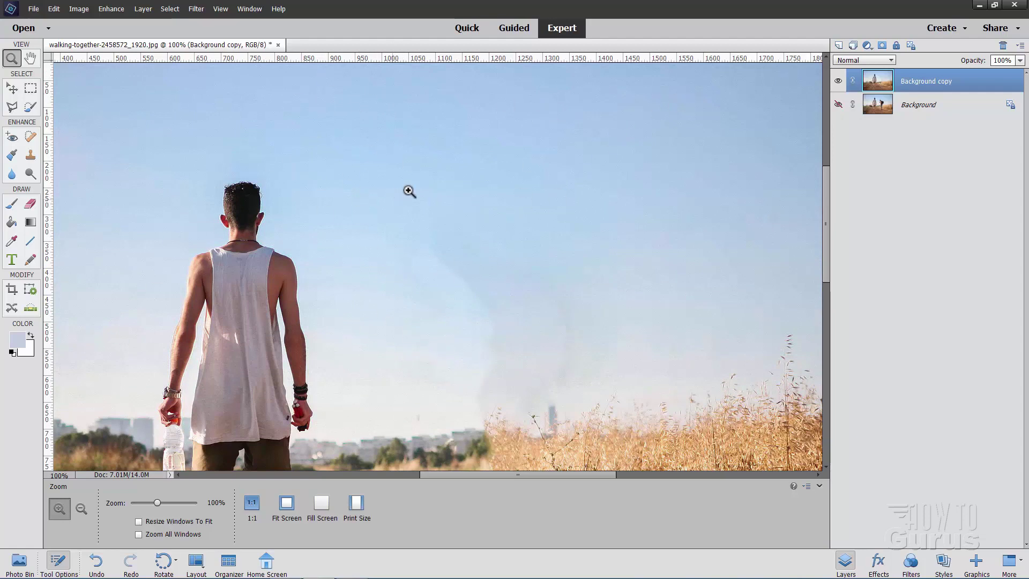
pyautogui.click(31, 157)
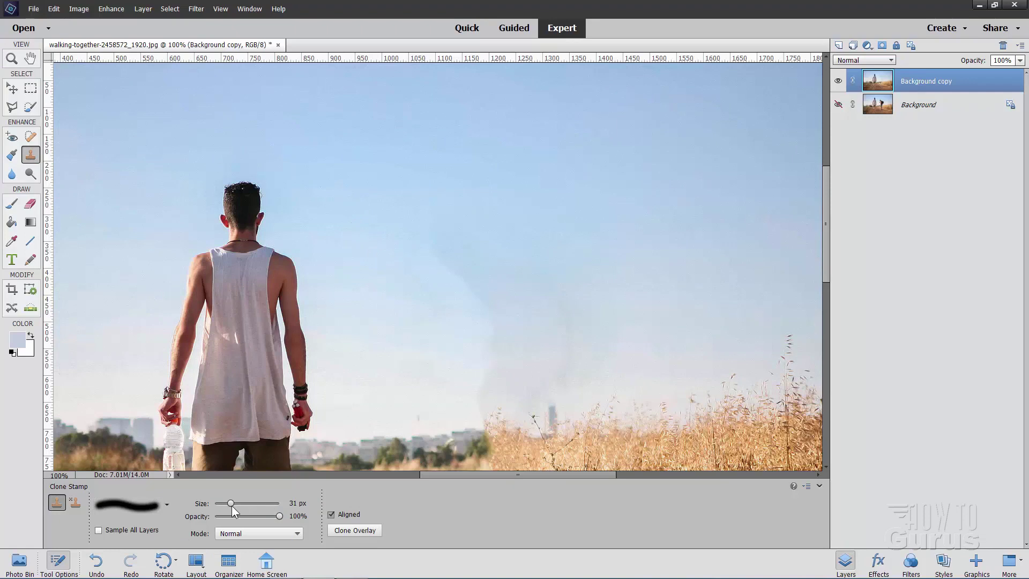
pyautogui.moveTo(243, 502); pyautogui.dragTo(250, 503)
pyautogui.press('alt')
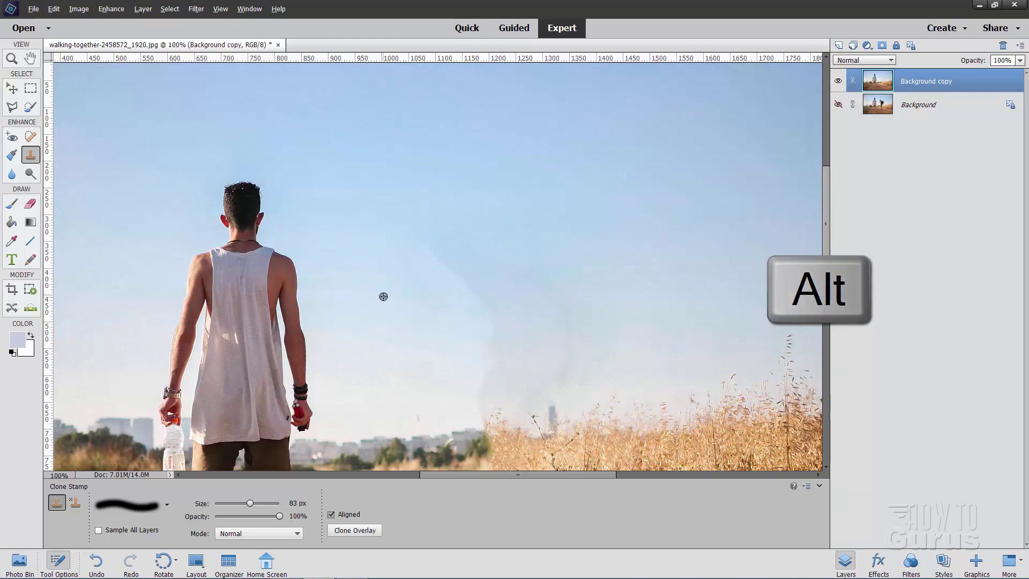
pyautogui.keyDown('alt'); pyautogui.click(392, 302); pyautogui.keyUp('alt')
pyautogui.moveTo(490, 312)
pyautogui.mouseDown()
pyautogui.moveTo(461, 269)
pyautogui.moveTo(459, 243)
pyautogui.moveTo(492, 287)
pyautogui.moveTo(489, 338)
pyautogui.mouseUp()
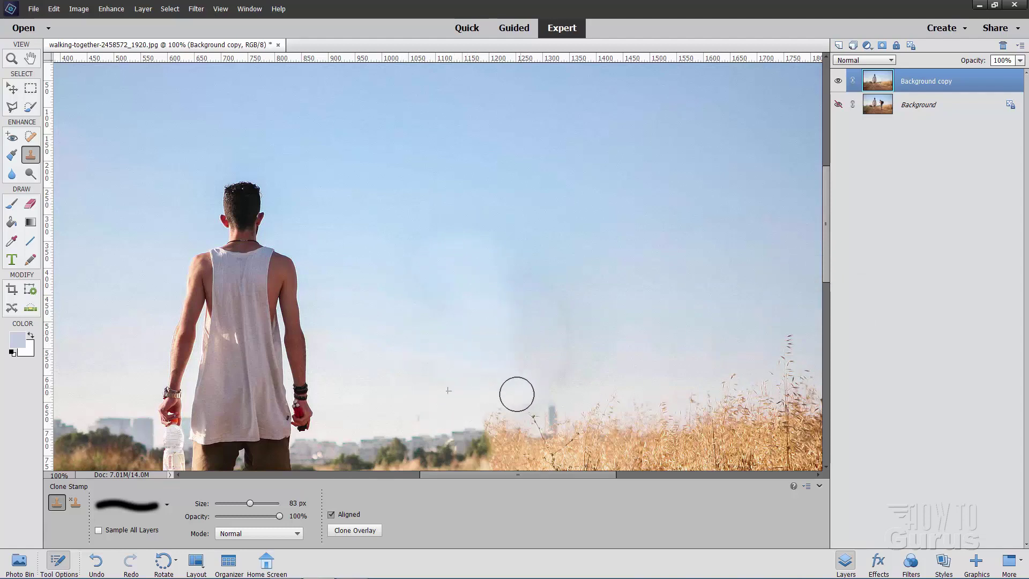
pyautogui.moveTo(516, 390)
pyautogui.mouseDown()
pyautogui.moveTo(547, 402)
pyautogui.moveTo(569, 370)
pyautogui.moveTo(522, 359)
pyautogui.moveTo(488, 379)
pyautogui.mouseUp()
# - Clone nearby sky samples over the remaining gray smudges and the distant tower above the tall grass
pyautogui.keyDown('alt'); pyautogui.click(490, 387); pyautogui.keyUp('alt')
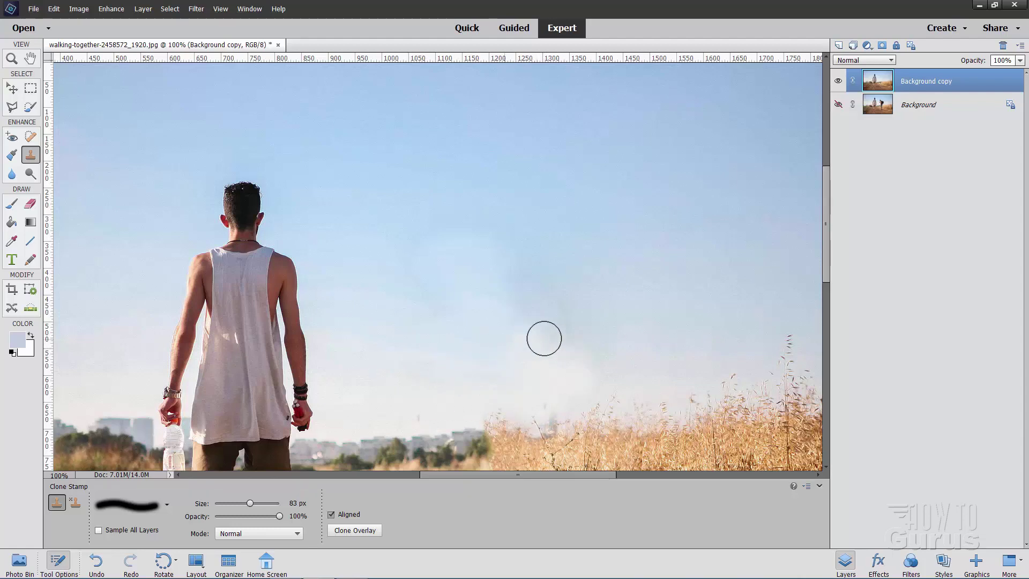
pyautogui.moveTo(525, 328)
pyautogui.mouseDown()
pyautogui.moveTo(549, 327)
pyautogui.moveTo(554, 342)
pyautogui.moveTo(555, 306)
pyautogui.mouseUp()
pyautogui.keyDown('alt'); pyautogui.click(414, 330); pyautogui.keyUp('alt')
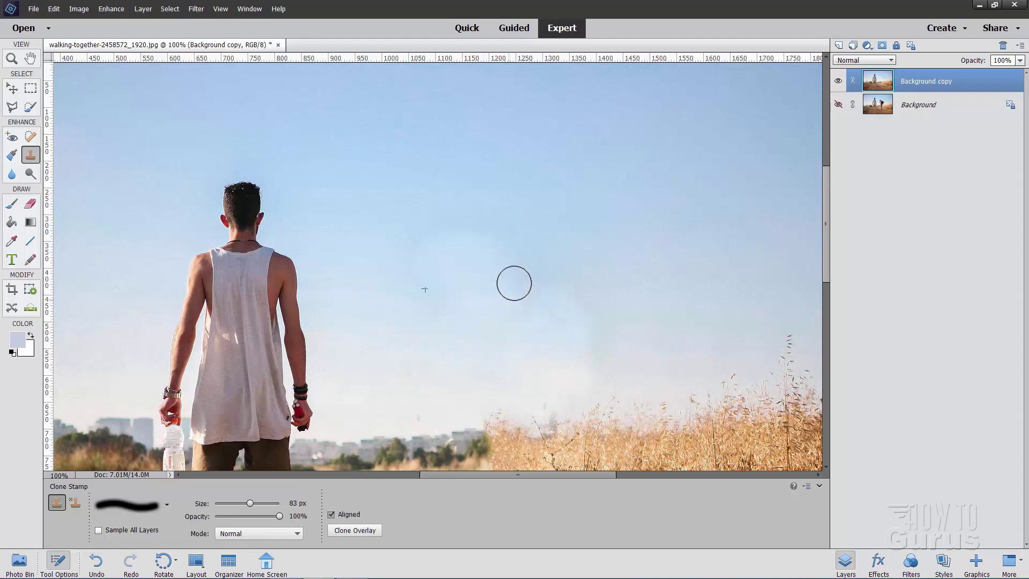
pyautogui.keyDown('alt'); pyautogui.click(400, 324); pyautogui.keyUp('alt')
pyautogui.moveTo(545, 312)
pyautogui.mouseDown()
pyautogui.moveTo(558, 286)
pyautogui.moveTo(573, 290)
pyautogui.moveTo(594, 312)
pyautogui.moveTo(578, 359)
pyautogui.mouseUp()
pyautogui.keyDown('alt'); pyautogui.click(375, 291); pyautogui.keyUp('alt')
pyautogui.moveTo(446, 315)
pyautogui.mouseDown()
pyautogui.moveTo(427, 241)
pyautogui.moveTo(443, 338)
pyautogui.mouseUp()
# - Blend the upper part and outer edge of the patched sky with samples cloned from the sky beside the walking man
pyautogui.keyDown('alt'); pyautogui.click(388, 246); pyautogui.keyUp('alt')
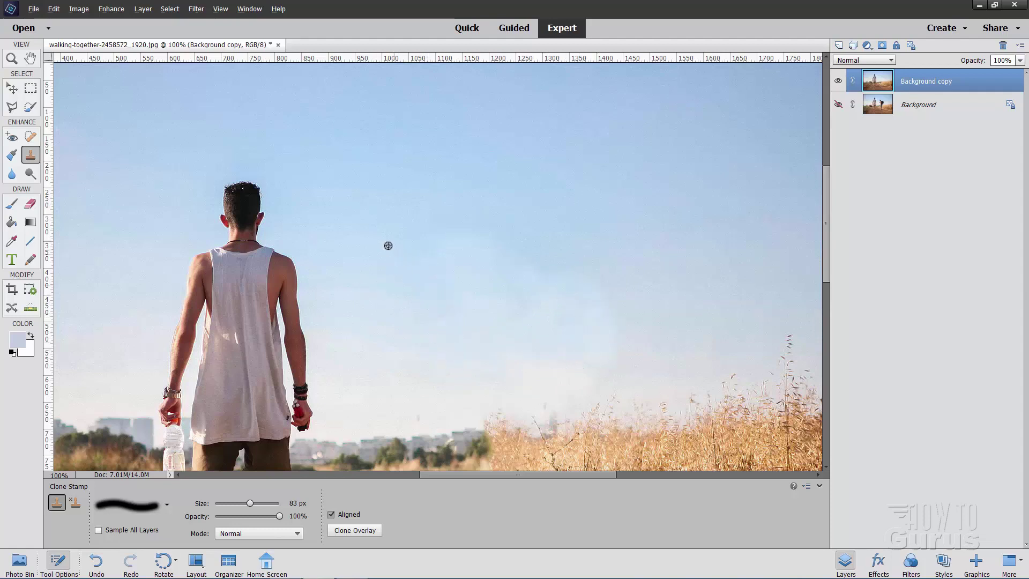
pyautogui.keyDown('alt'); pyautogui.click(380, 230); pyautogui.keyUp('alt')
pyautogui.moveTo(429, 236)
pyautogui.mouseDown()
pyautogui.moveTo(523, 239)
pyautogui.moveTo(491, 243)
pyautogui.moveTo(588, 274)
pyautogui.mouseUp()
pyautogui.keyDown('alt'); pyautogui.click(386, 229); pyautogui.keyUp('alt')
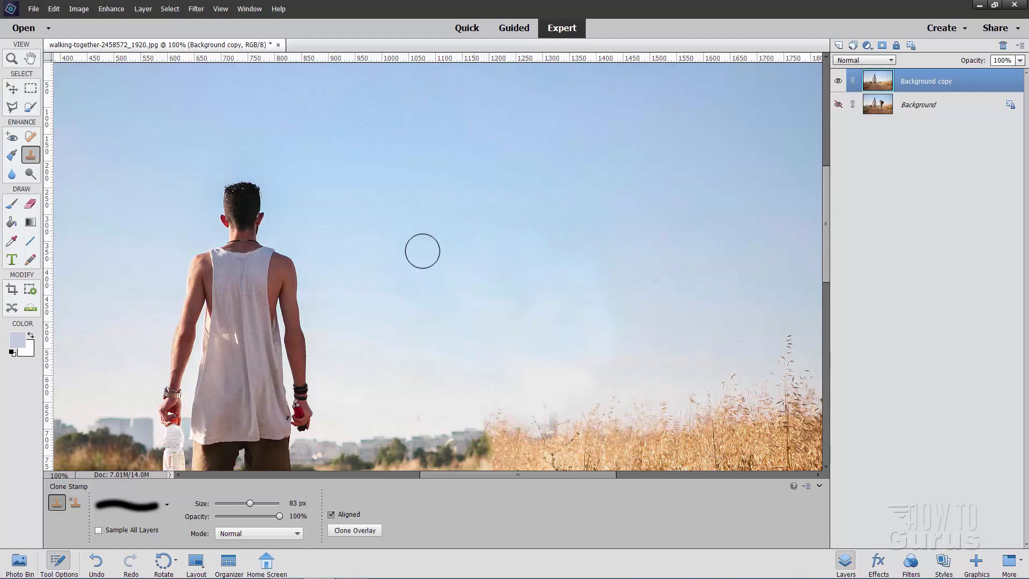
pyautogui.keyDown('alt'); pyautogui.click(390, 256); pyautogui.keyUp('alt')
pyautogui.moveTo(479, 303)
pyautogui.mouseDown()
pyautogui.moveTo(506, 330)
pyautogui.moveTo(524, 326)
pyautogui.moveTo(510, 367)
pyautogui.moveTo(541, 364)
pyautogui.moveTo(543, 329)
pyautogui.moveTo(566, 337)
pyautogui.moveTo(562, 364)
pyautogui.mouseUp()
pyautogui.keyDown('alt'); pyautogui.click(417, 326); pyautogui.keyUp('alt')
pyautogui.moveTo(571, 273)
pyautogui.mouseDown()
pyautogui.moveTo(584, 273)
pyautogui.moveTo(599, 310)
pyautogui.mouseUp()
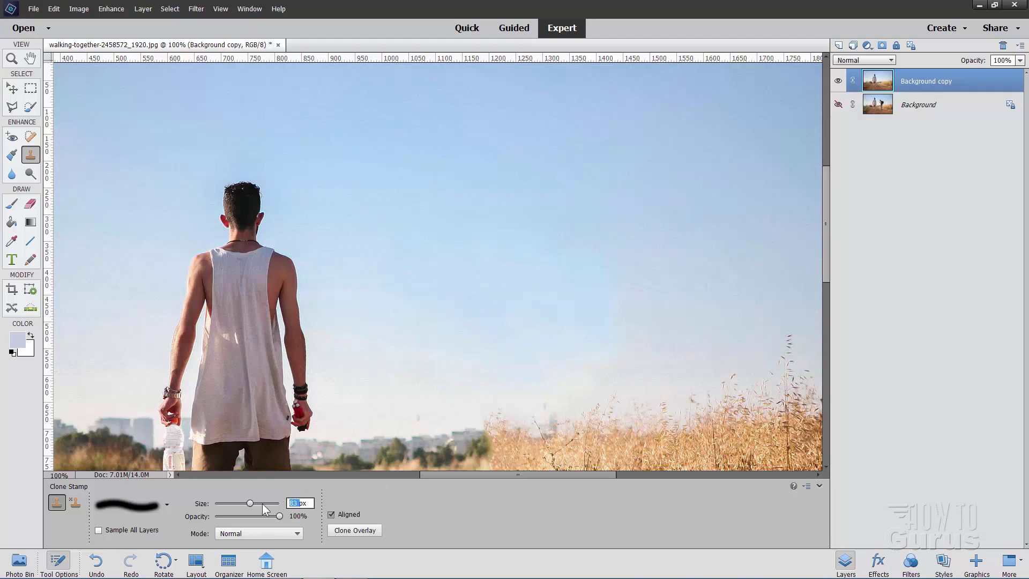
# - Enlarge the Clone Stamp to 150 px and clone clean blue sky over the patched area between the walking man and the tall grass
pyautogui.write('150')
pyautogui.click(454, 312)
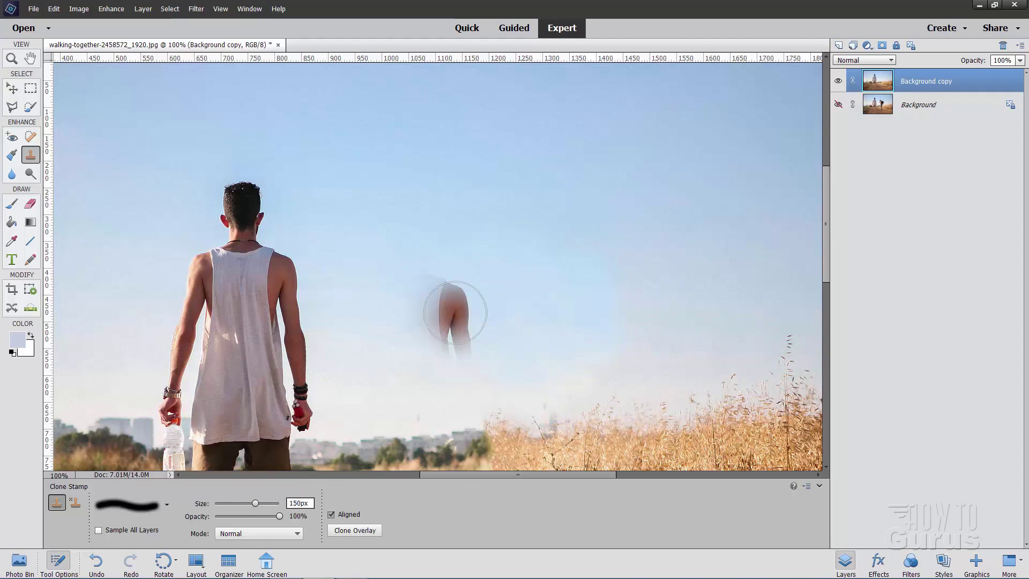
pyautogui.hotkey('ctrl', 'z')
pyautogui.keyDown('alt'); pyautogui.click(417, 267); pyautogui.keyUp('alt')
pyautogui.moveTo(522, 243); pyautogui.dragTo(586, 271)
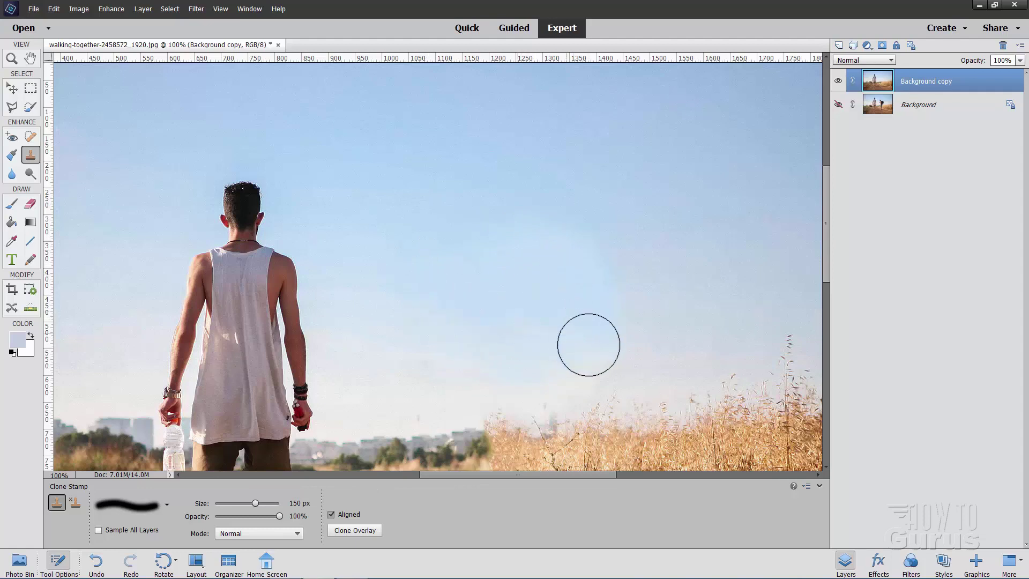
pyautogui.keyDown('alt'); pyautogui.click(412, 287); pyautogui.keyUp('alt')
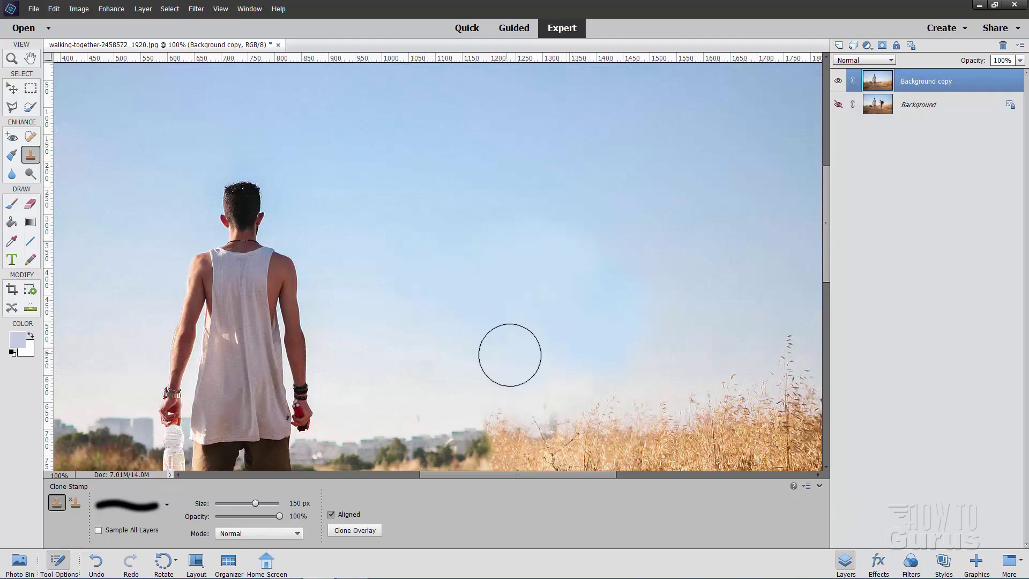
pyautogui.moveTo(530, 366); pyautogui.dragTo(562, 371)
pyautogui.keyDown('alt'); pyautogui.click(389, 257); pyautogui.keyUp('alt')
pyautogui.moveTo(486, 298); pyautogui.dragTo(536, 294)
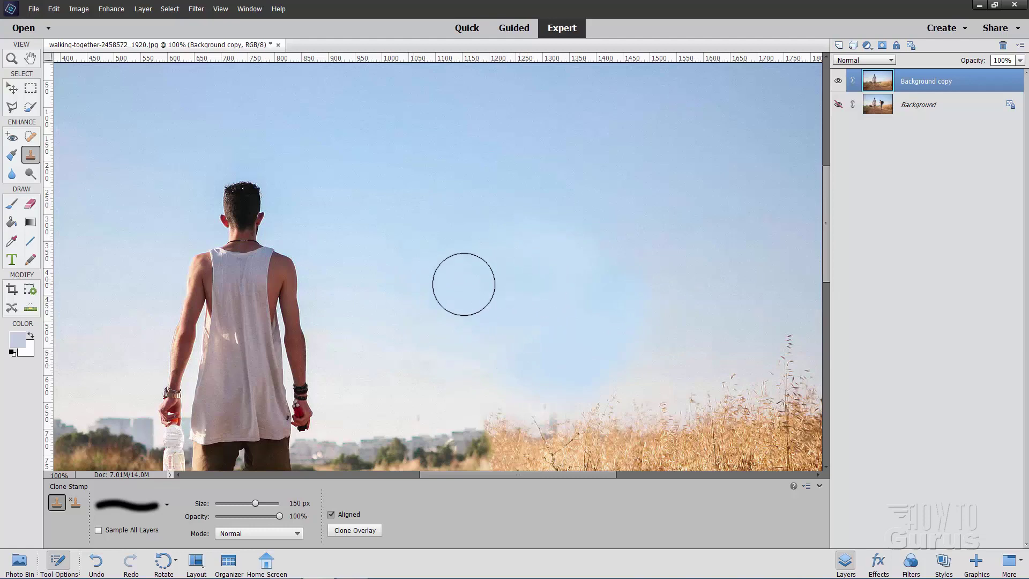
pyautogui.keyDown('alt'); pyautogui.click(453, 241); pyautogui.keyUp('alt')
pyautogui.moveTo(567, 259); pyautogui.dragTo(443, 273)
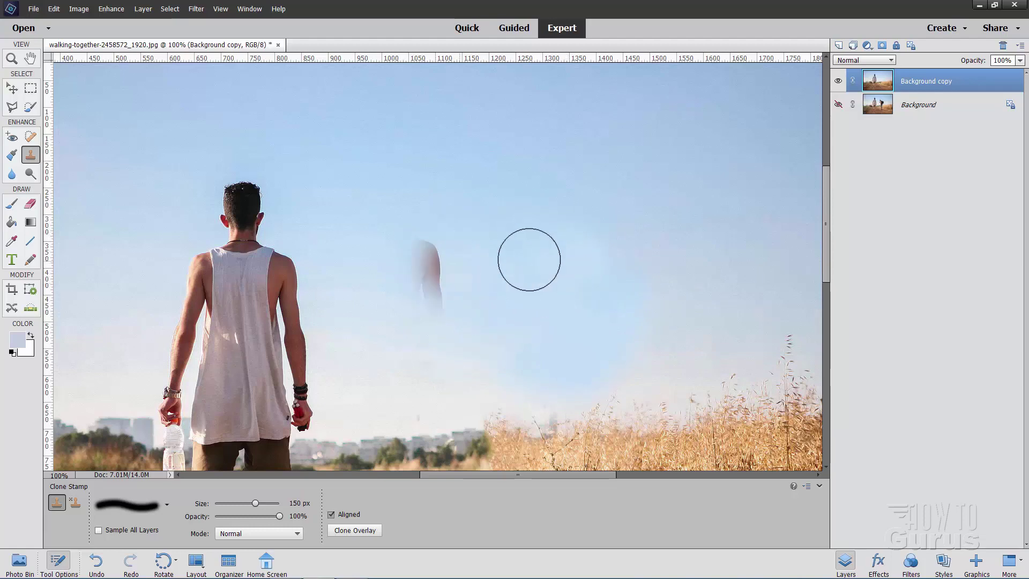
pyautogui.hotkey('ctrl', 'z')
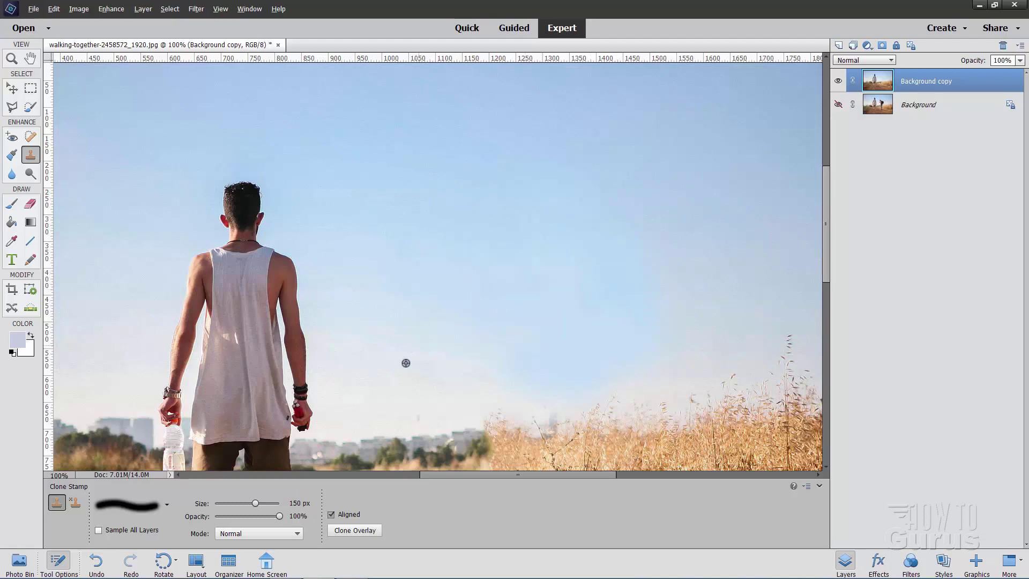
# - Clone pale horizon sky over the blue lower edge of the patch, just above the tall grass
pyautogui.keyDown('alt'); pyautogui.click(386, 369); pyautogui.keyUp('alt')
pyautogui.moveTo(498, 379); pyautogui.dragTo(596, 368)
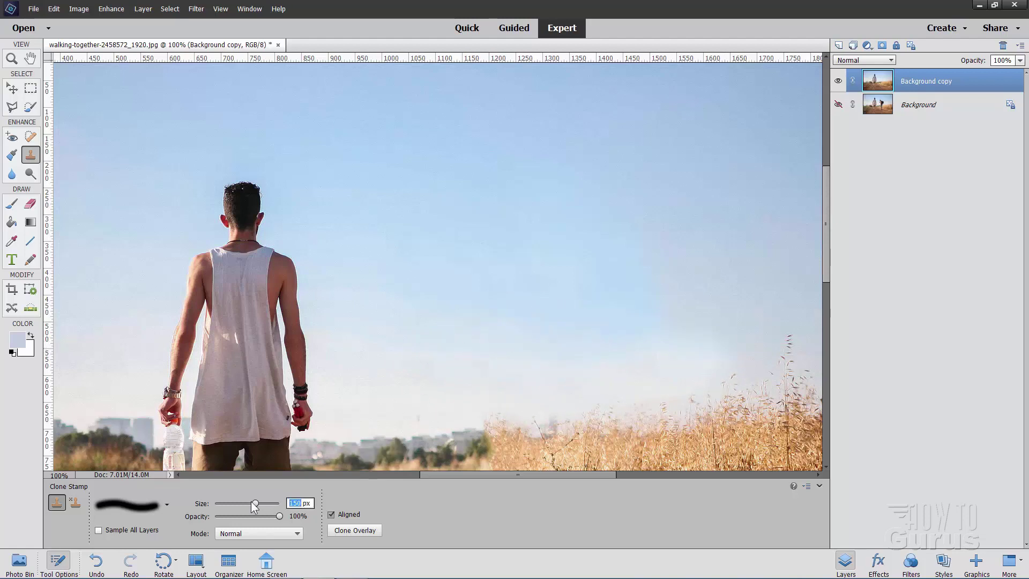
# - Set the Clone Stamp size to 300 px and blend the upper and middle sky of the patch with samples taken beside the man's head
pyautogui.write('300')
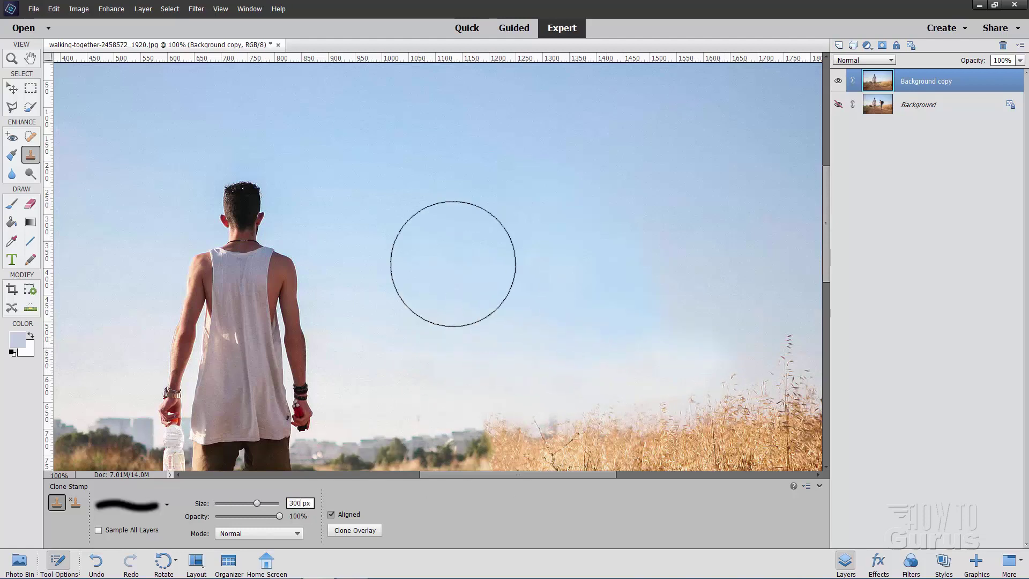
pyautogui.keyDown('alt'); pyautogui.click(447, 193); pyautogui.keyUp('alt')
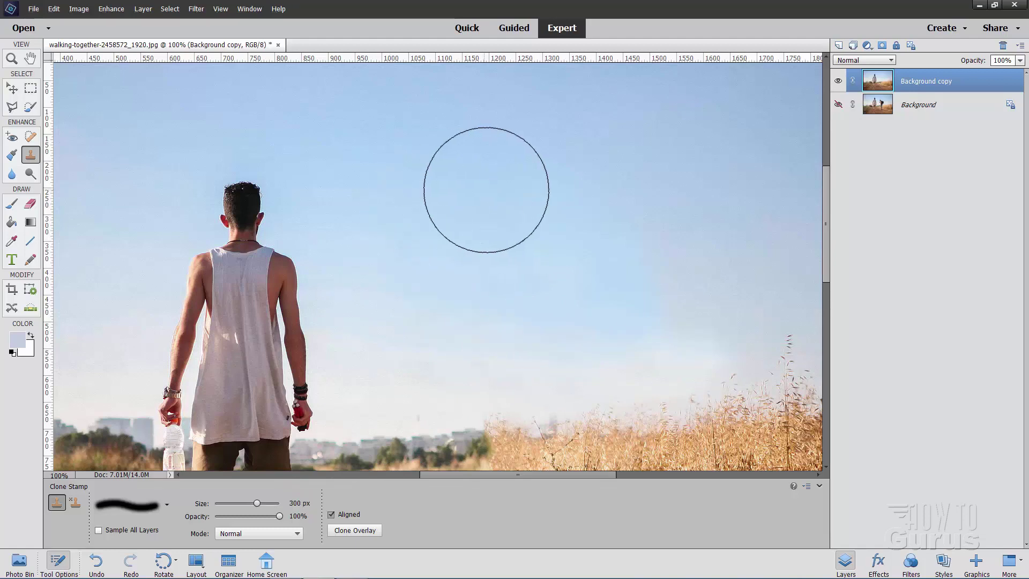
pyautogui.moveTo(528, 196); pyautogui.dragTo(655, 220)
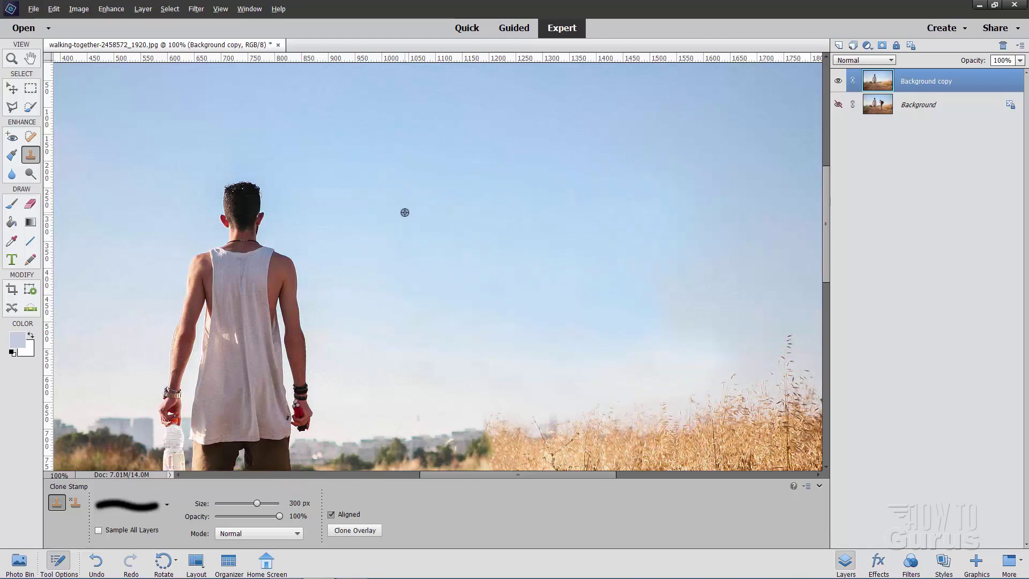
pyautogui.keyDown('alt'); pyautogui.click(404, 212); pyautogui.keyUp('alt')
pyautogui.moveTo(501, 262)
pyautogui.mouseDown()
pyautogui.moveTo(620, 281)
pyautogui.moveTo(568, 306)
pyautogui.mouseUp()
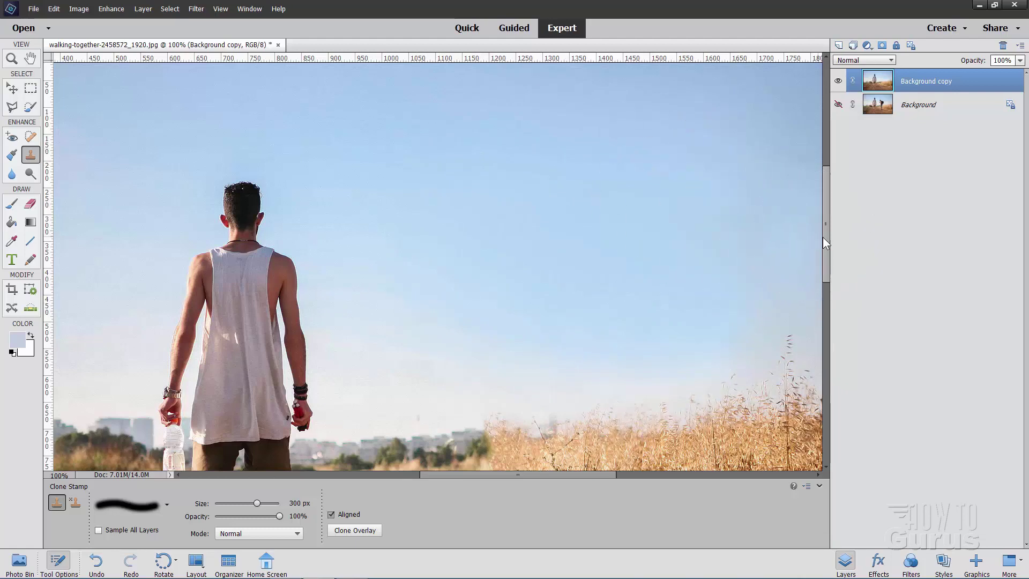
# - Clone open blue sky over the darker sky along the photo's right edge, from the upper corner down to the tall grass
pyautogui.moveTo(826, 231)
pyautogui.mouseDown()
pyautogui.moveTo(826, 210)
pyautogui.moveTo(827, 222)
pyautogui.mouseUp()
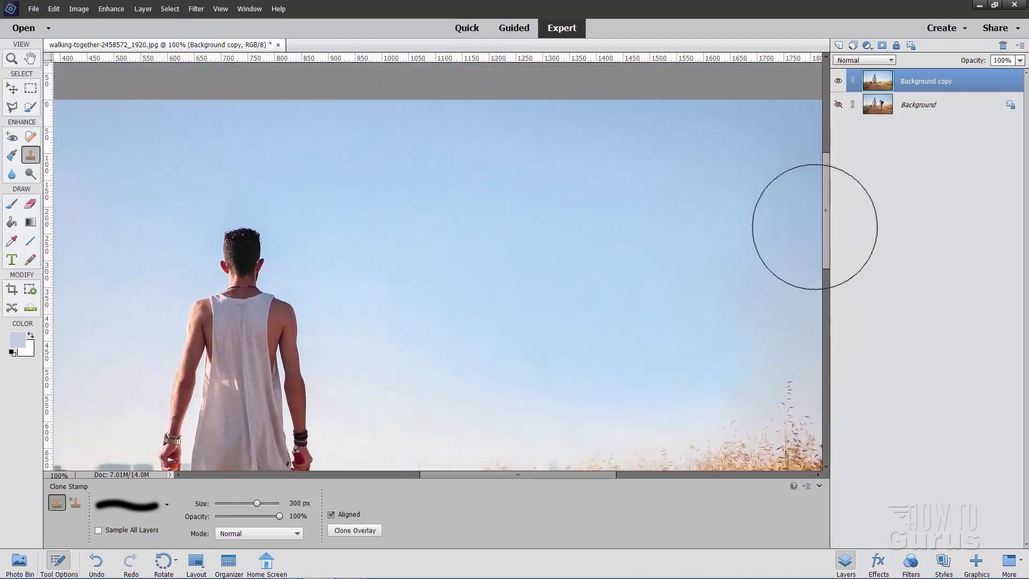
pyautogui.moveTo(576, 474); pyautogui.dragTo(606, 477)
pyautogui.keyDown('alt'); pyautogui.click(348, 140); pyautogui.keyUp('alt')
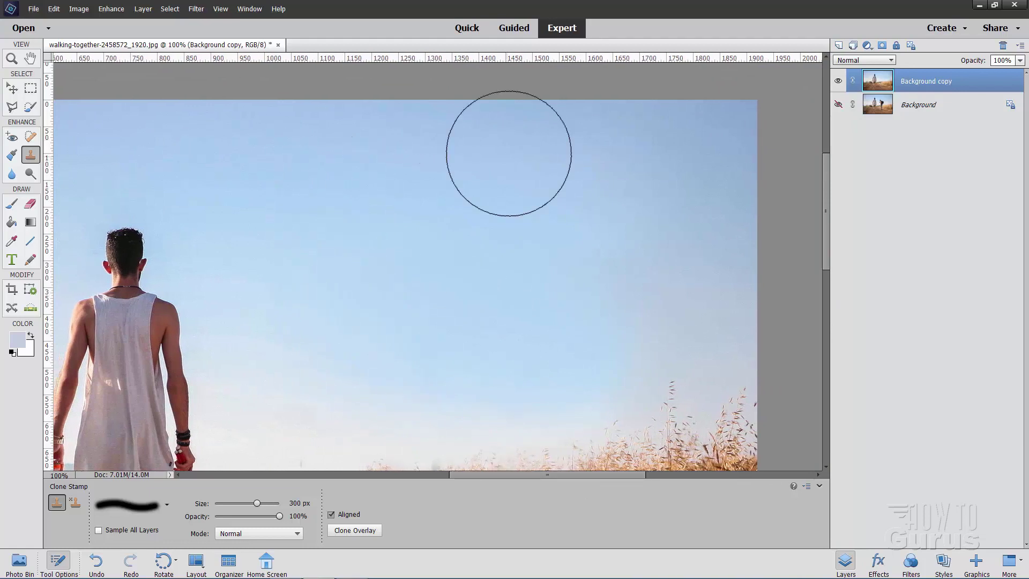
pyautogui.moveTo(534, 143); pyautogui.dragTo(742, 141)
pyautogui.keyDown('alt'); pyautogui.click(412, 233); pyautogui.keyUp('alt')
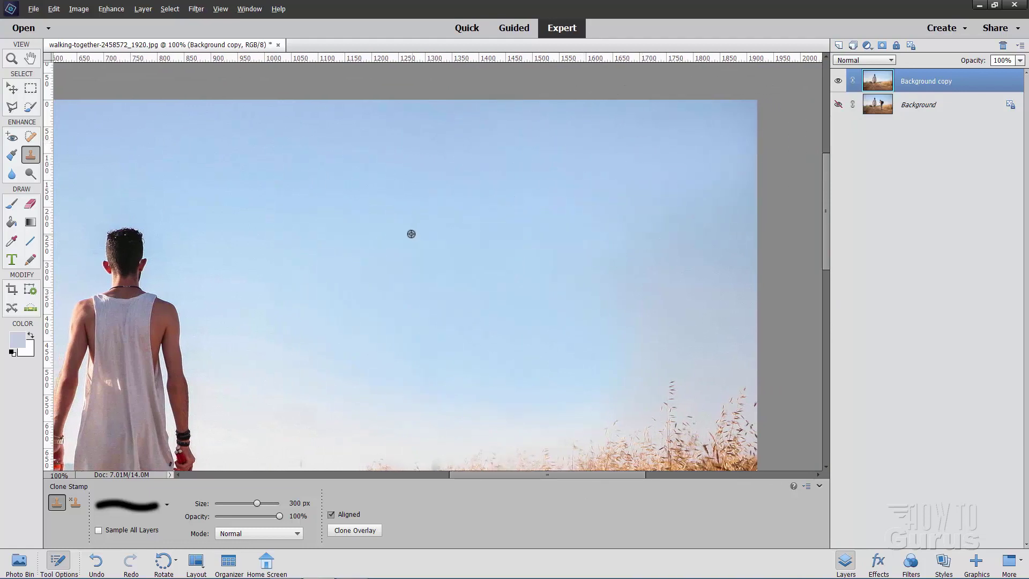
pyautogui.moveTo(561, 239); pyautogui.dragTo(738, 241)
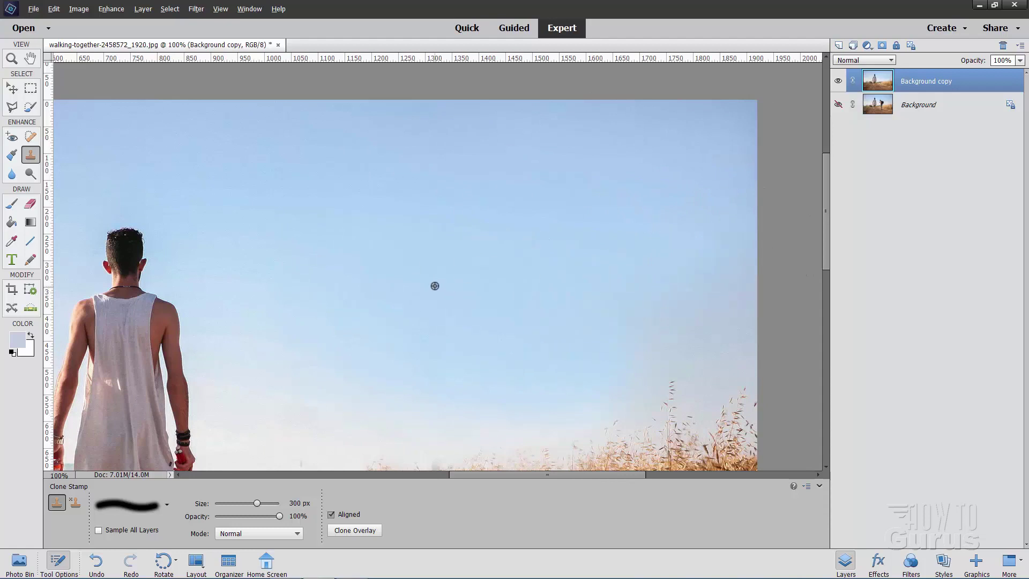
pyautogui.keyDown('alt'); pyautogui.click(434, 285); pyautogui.keyUp('alt')
pyautogui.moveTo(500, 304); pyautogui.dragTo(777, 299)
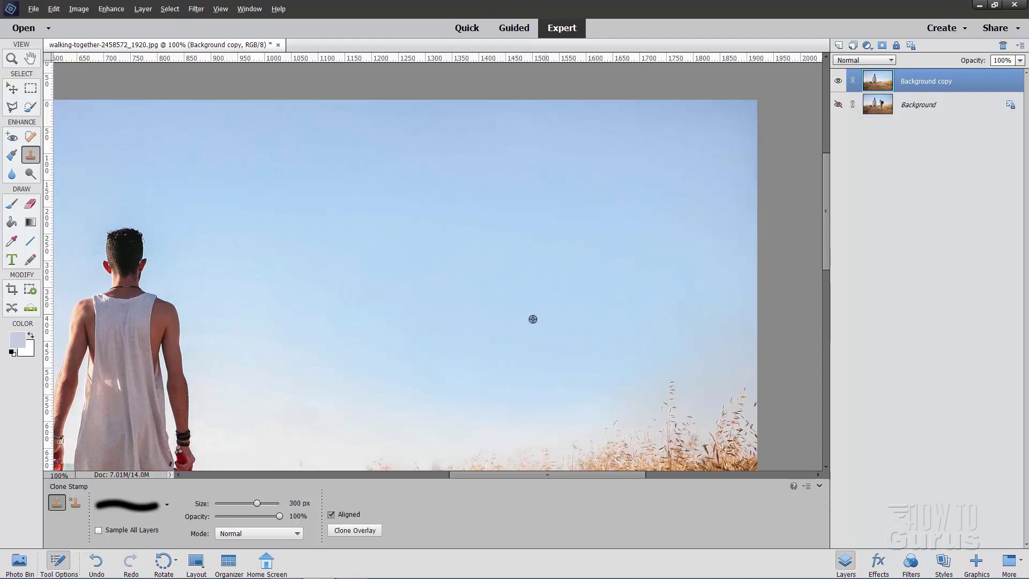
pyautogui.keyDown('alt'); pyautogui.click(567, 350); pyautogui.keyUp('alt')
pyautogui.moveTo(611, 352); pyautogui.dragTo(753, 343)
# - Clone the pale sky beside the walking man across the horizon above the tall grass toward the photo's right edge
pyautogui.moveTo(825, 216); pyautogui.dragTo(836, 241)
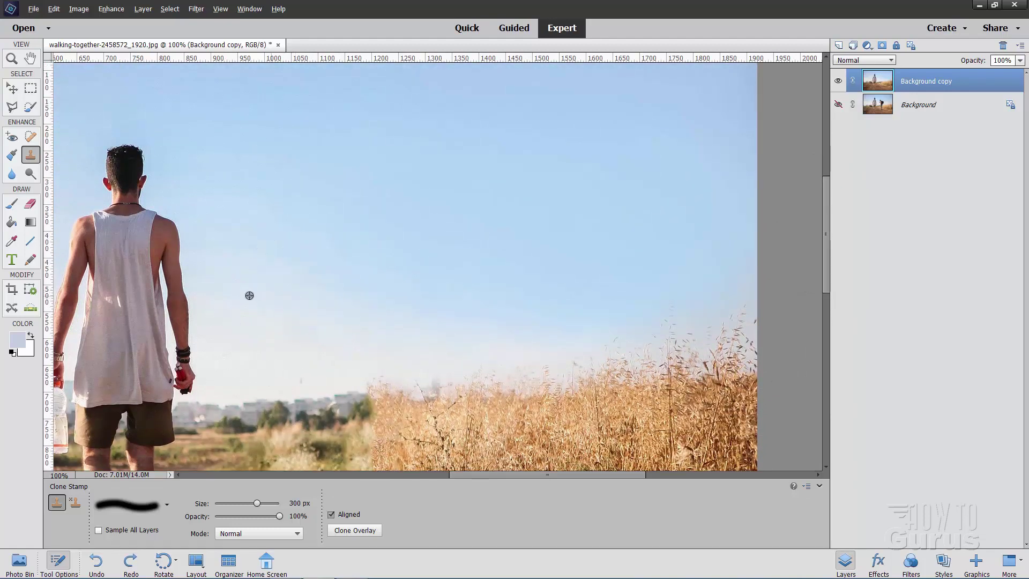
pyautogui.keyDown('alt'); pyautogui.click(249, 295); pyautogui.keyUp('alt')
pyautogui.moveTo(269, 297)
pyautogui.mouseDown()
pyautogui.moveTo(412, 311)
pyautogui.moveTo(513, 300)
pyautogui.mouseUp()
pyautogui.keyDown('alt'); pyautogui.click(314, 299); pyautogui.keyUp('alt')
pyautogui.moveTo(420, 310); pyautogui.dragTo(578, 306)
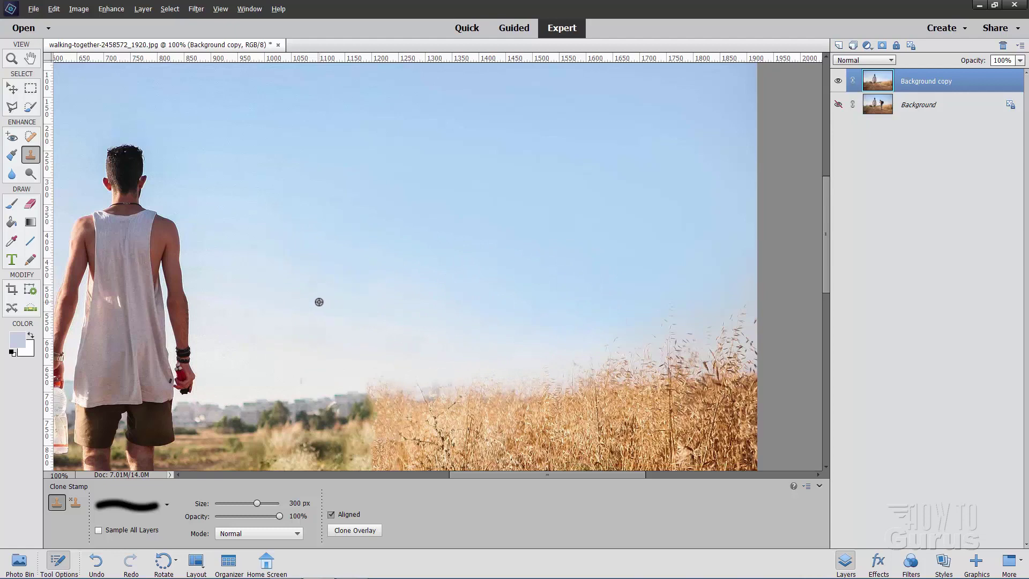
pyautogui.keyDown('alt'); pyautogui.click(319, 302); pyautogui.keyUp('alt')
pyautogui.moveTo(484, 307)
pyautogui.mouseDown()
pyautogui.moveTo(584, 307)
pyautogui.moveTo(705, 280)
pyautogui.mouseUp()
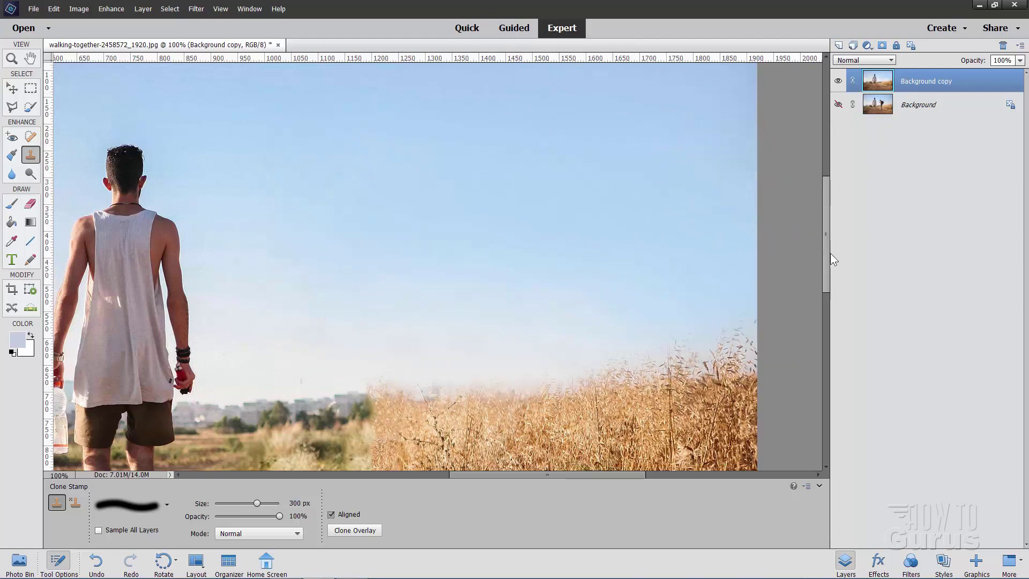
# - Check the retouched sky at full view and 100%, and apply the Despeckle noise filter to the Background copy layer
pyautogui.scroll(3, 828, 257)
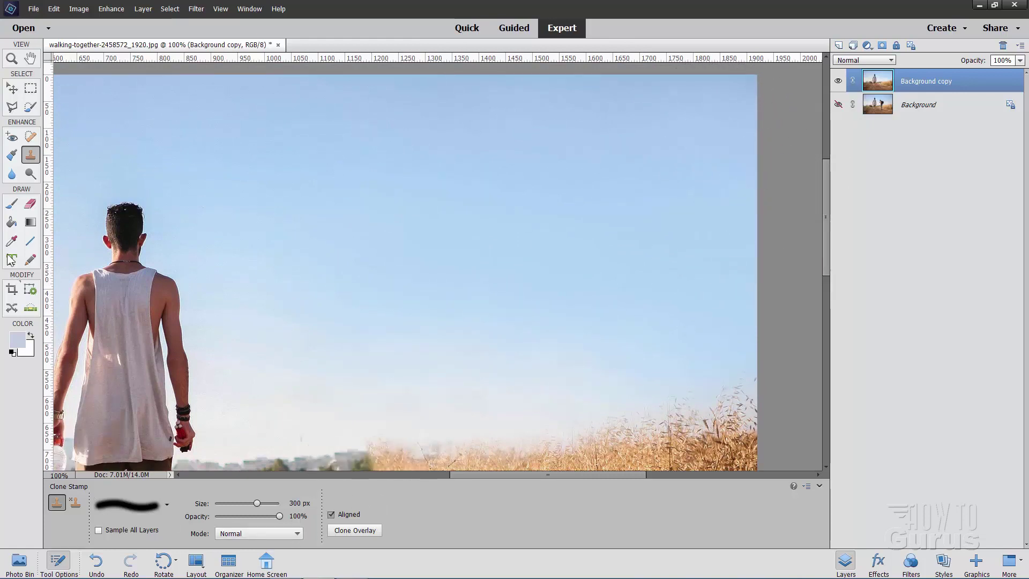
pyautogui.click(11, 58)
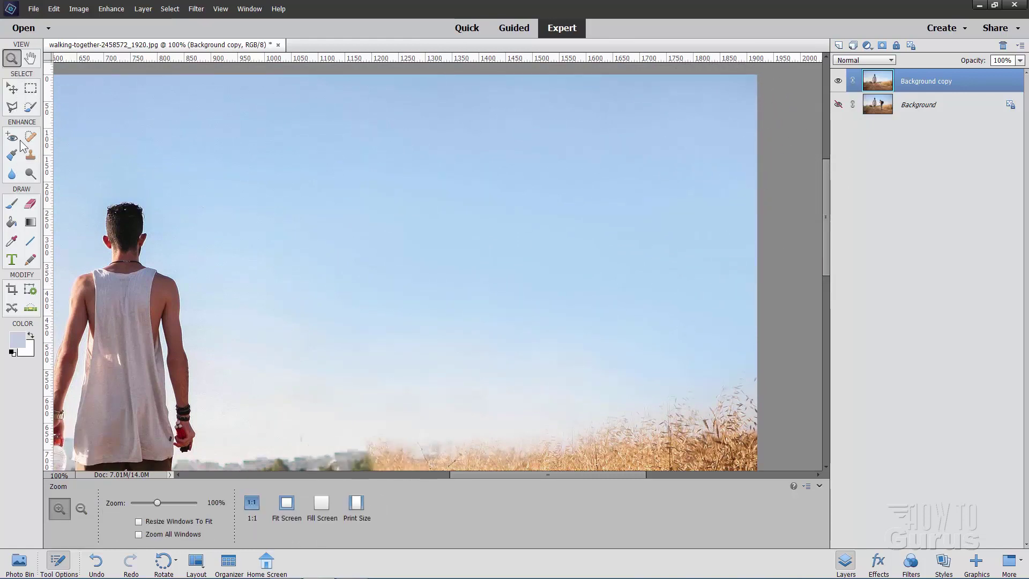
pyautogui.click(288, 502)
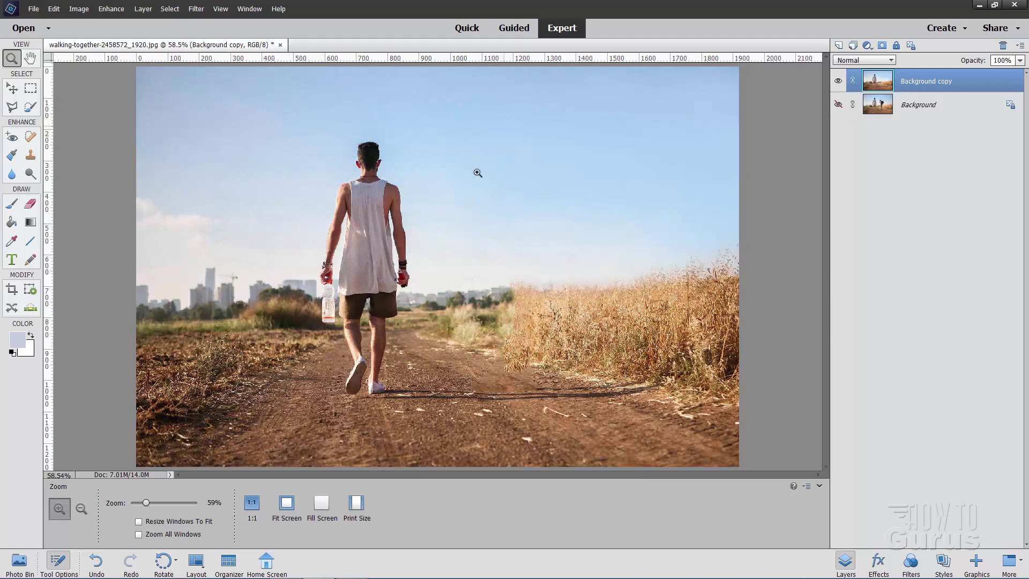
pyautogui.click(283, 187)
pyautogui.click(283, 188)
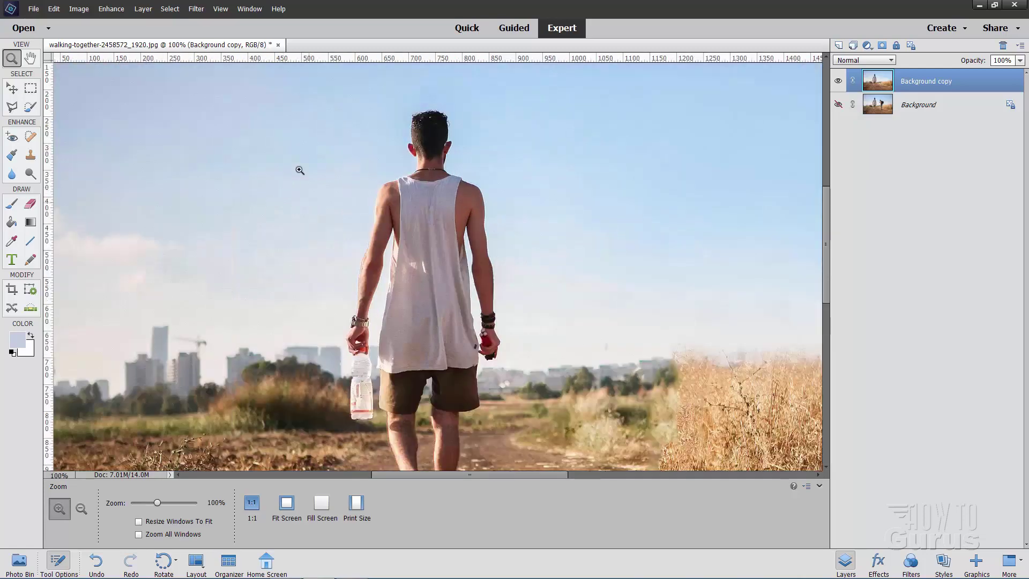
pyautogui.click(196, 9)
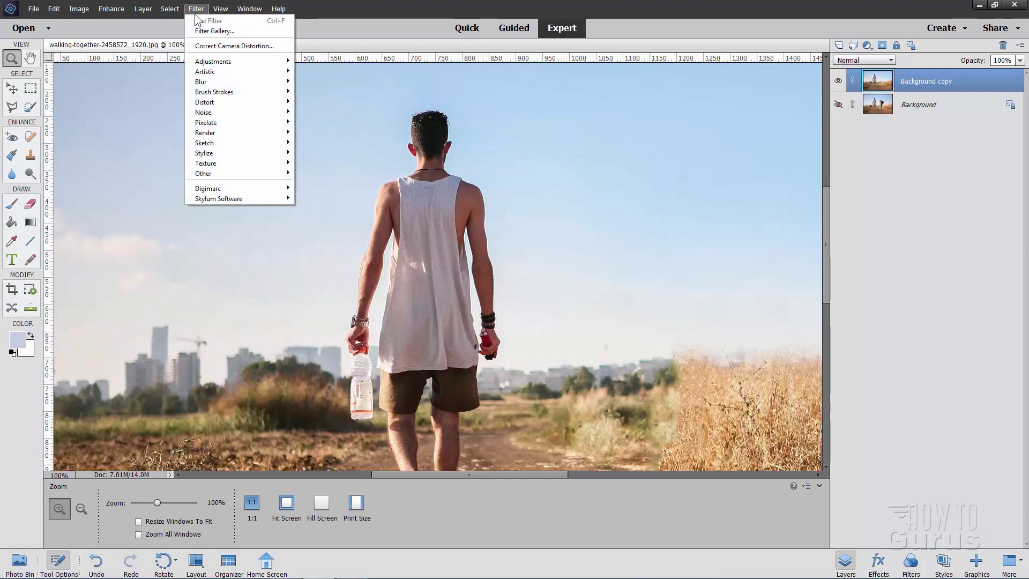
pyautogui.moveTo(230, 113)
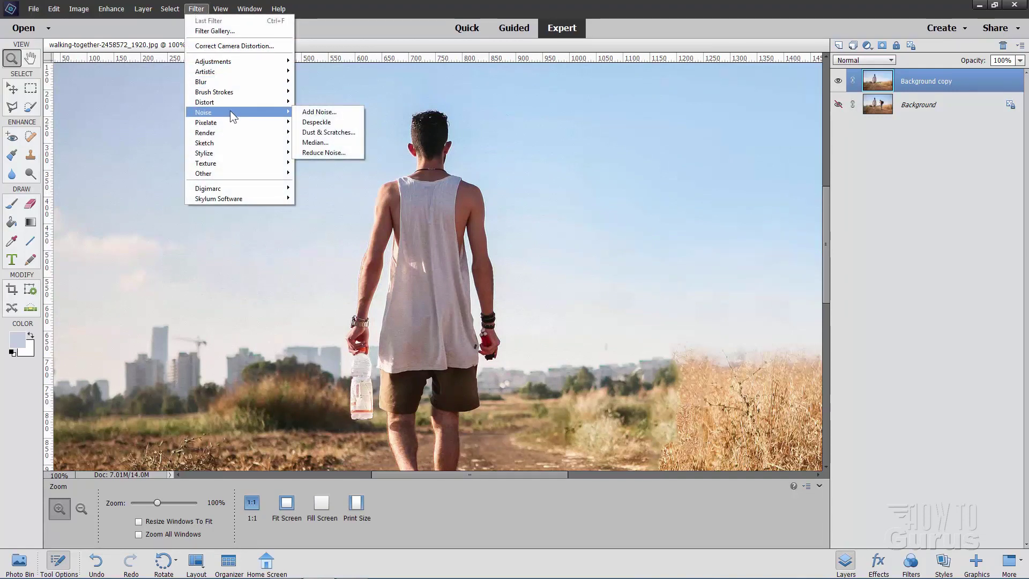
pyautogui.click(335, 121)
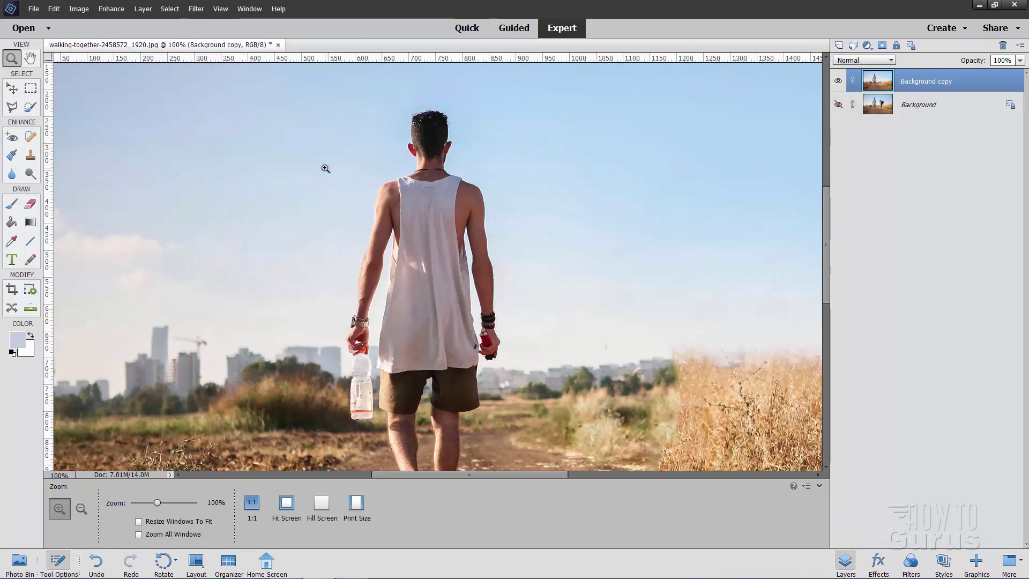
# - Clone clear blue sky from the retouched side over the sky above and to the left of the walking man at 300 px
pyautogui.press('v')
pyautogui.press('z')
pyautogui.click(293, 494)
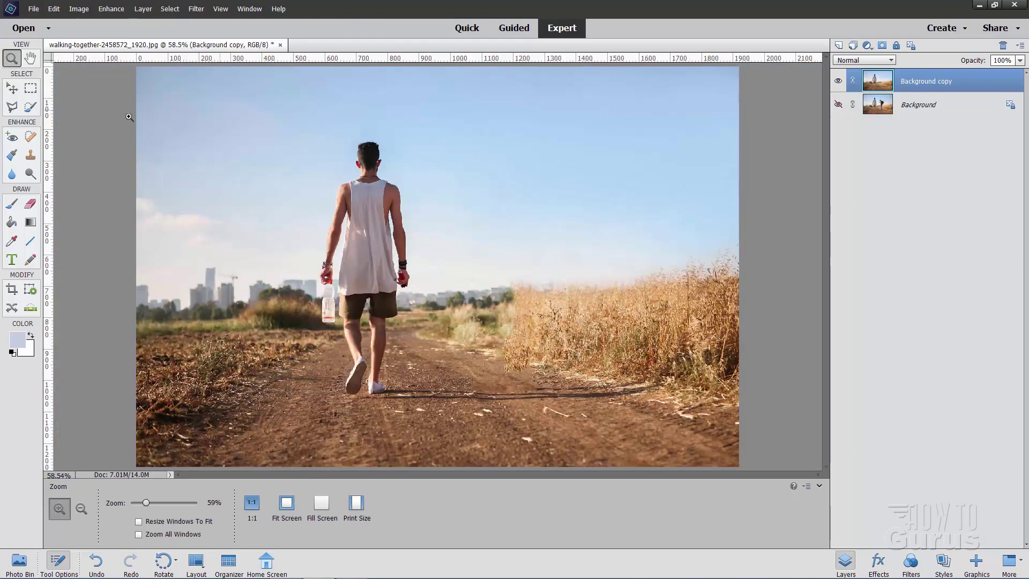
pyautogui.click(30, 157)
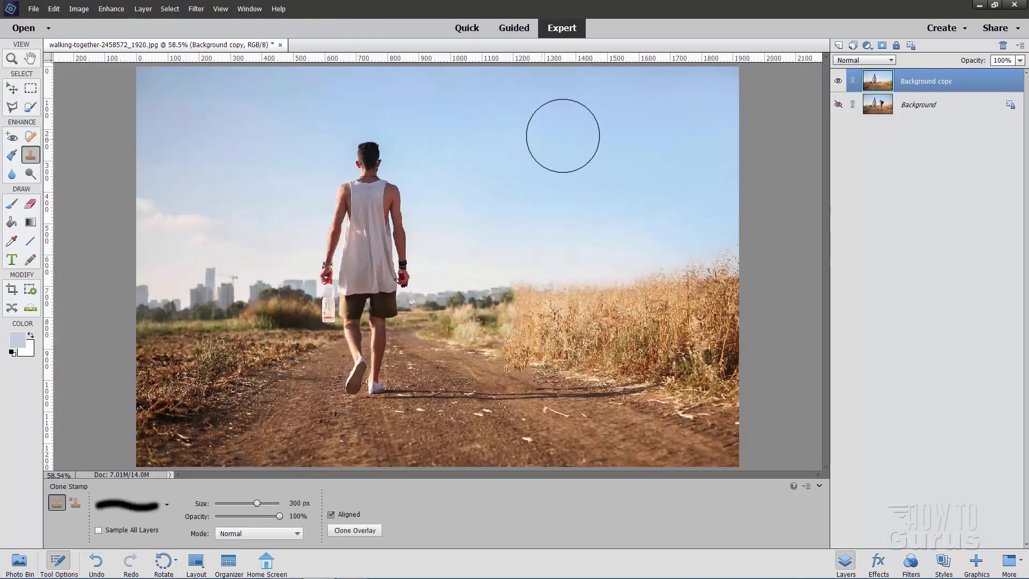
pyautogui.keyDown('alt'); pyautogui.click(556, 119); pyautogui.keyUp('alt')
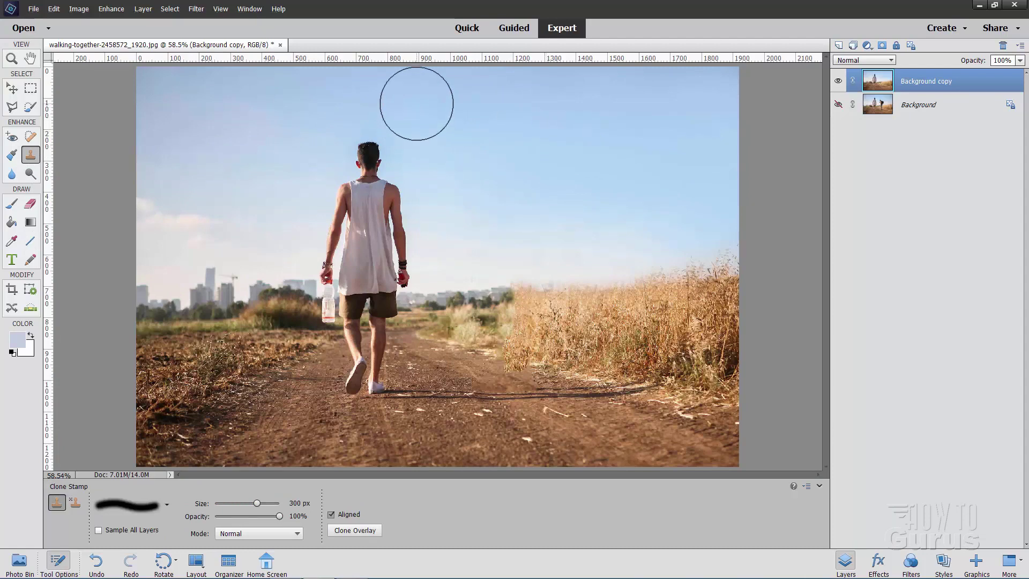
pyautogui.moveTo(416, 104)
pyautogui.mouseDown()
pyautogui.moveTo(326, 96)
pyautogui.moveTo(229, 107)
pyautogui.mouseUp()
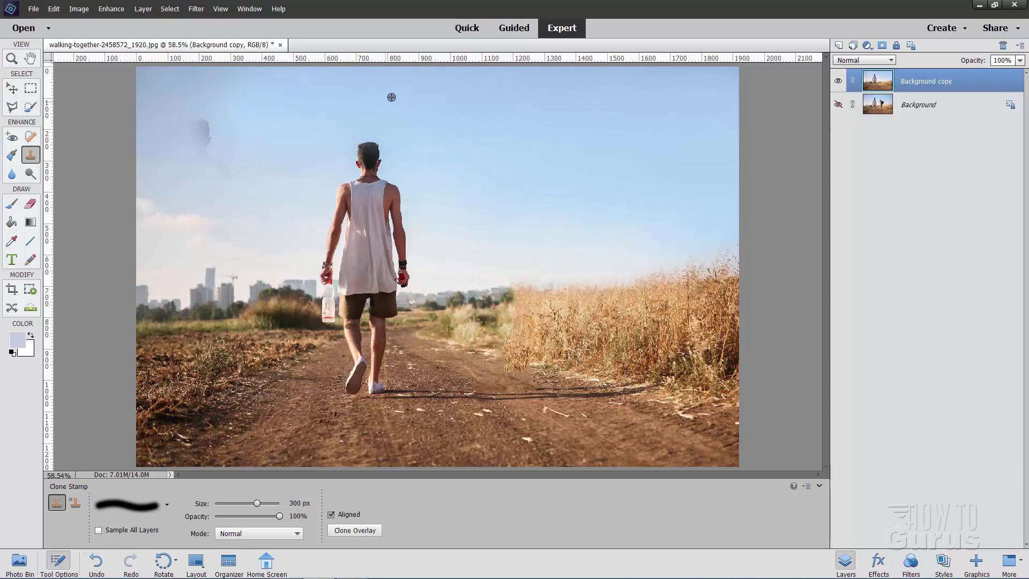
pyautogui.moveTo(298, 88); pyautogui.dragTo(214, 96)
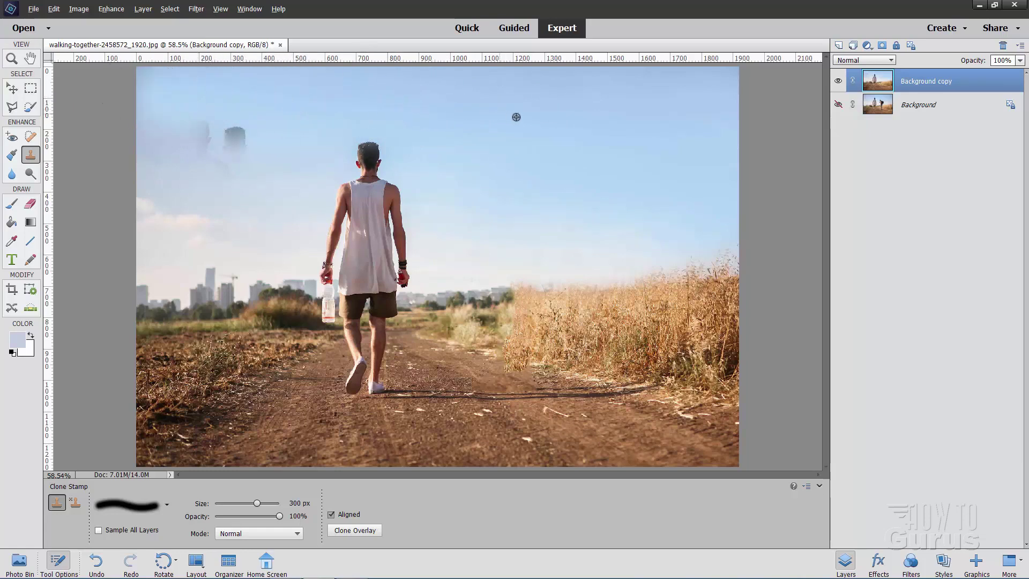
# - Cover the stray head copies in the photo's upper-left sky with fresh blue sky samples from the opposite side
pyautogui.keyDown('alt'); pyautogui.click(636, 155); pyautogui.keyUp('alt')
pyautogui.moveTo(359, 139); pyautogui.dragTo(172, 137)
pyautogui.keyDown('alt'); pyautogui.click(609, 163); pyautogui.keyUp('alt')
pyautogui.moveTo(231, 150)
pyautogui.mouseDown()
pyautogui.moveTo(144, 139)
pyautogui.moveTo(163, 129)
pyautogui.moveTo(150, 88)
pyautogui.mouseUp()
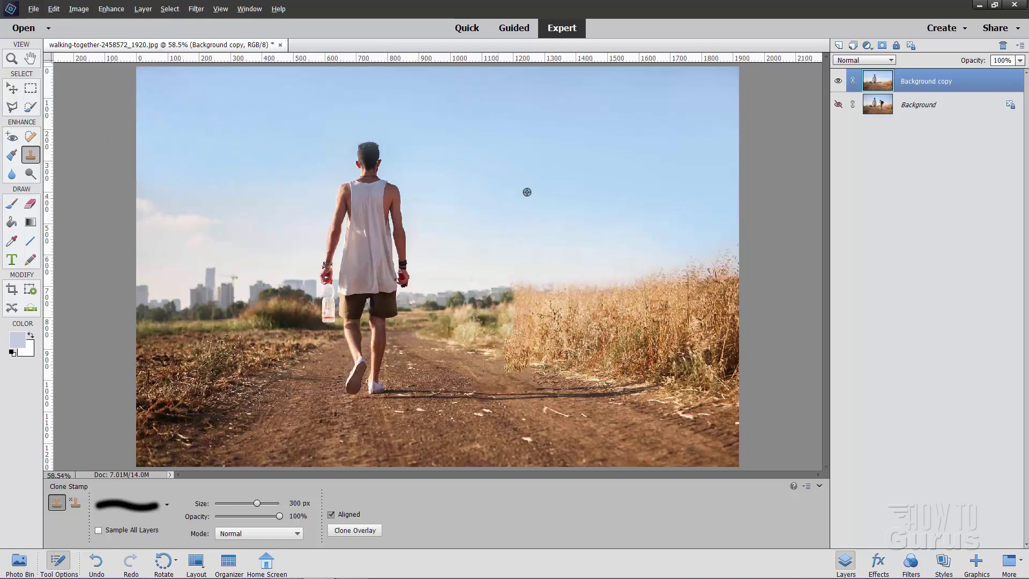
# - Blend the sky beside the man's left shoulder down toward the clouds with blue sky sampled from above the tall grass
pyautogui.keyDown('alt'); pyautogui.click(548, 184); pyautogui.keyUp('alt')
pyautogui.moveTo(286, 163); pyautogui.dragTo(222, 160)
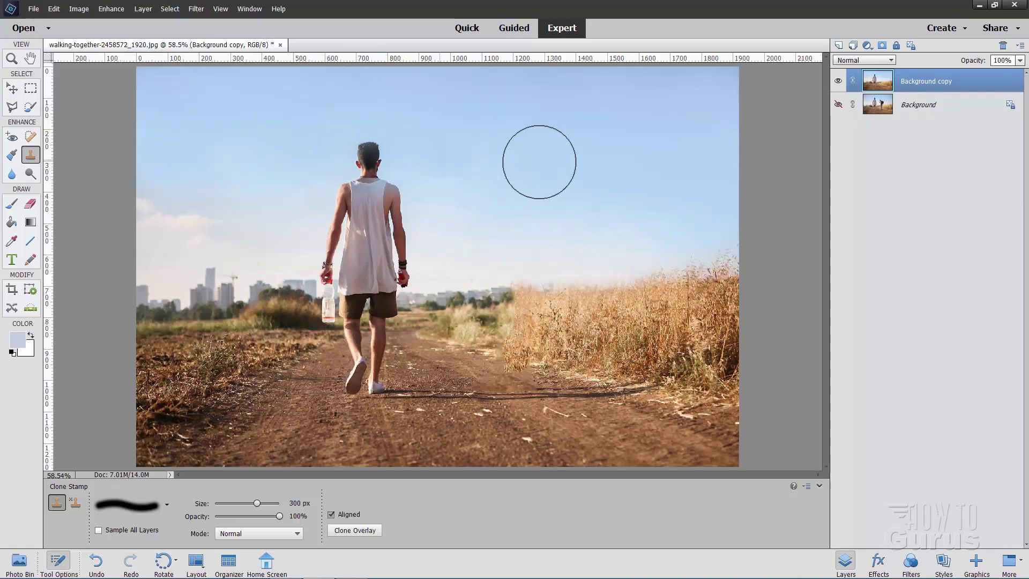
pyautogui.keyDown('alt'); pyautogui.click(619, 185); pyautogui.keyUp('alt')
pyautogui.moveTo(322, 179)
pyautogui.mouseDown()
pyautogui.moveTo(266, 176)
pyautogui.moveTo(229, 161)
pyautogui.moveTo(182, 171)
pyautogui.moveTo(153, 162)
pyautogui.moveTo(198, 160)
pyautogui.moveTo(270, 183)
pyautogui.mouseUp()
pyautogui.keyDown('alt'); pyautogui.click(594, 169); pyautogui.keyUp('alt')
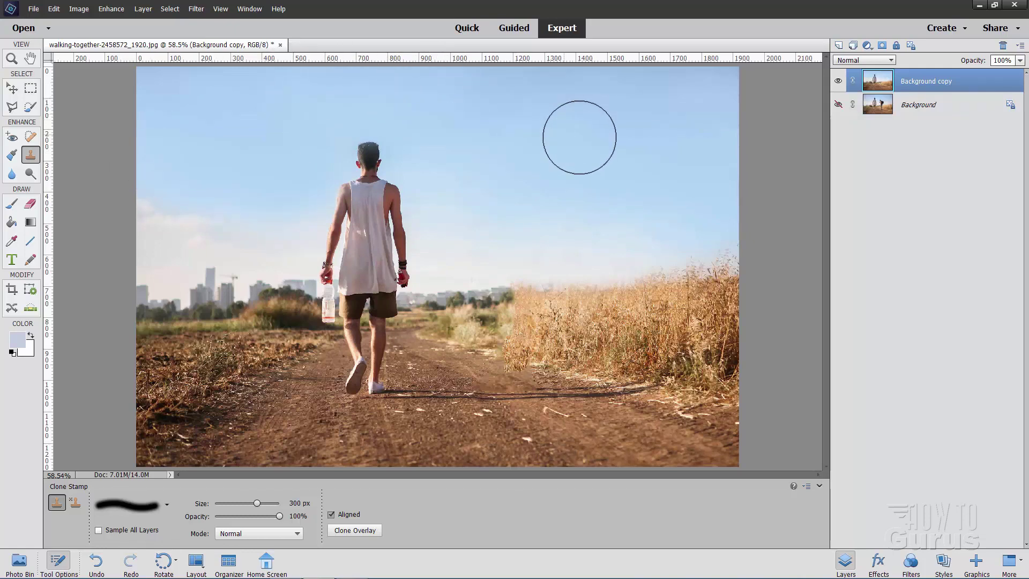
pyautogui.press('z')
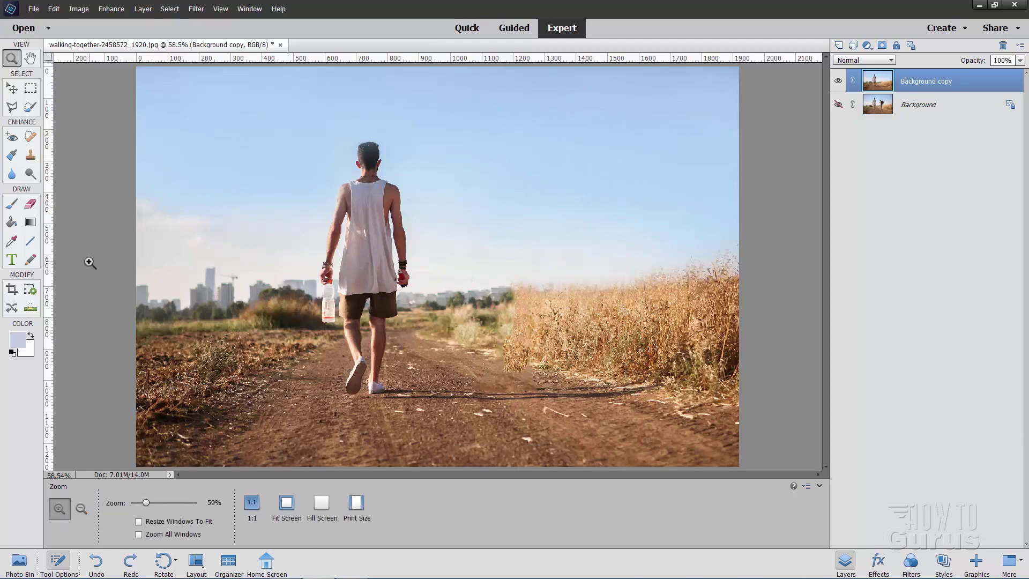
# - Clone plain sky over the construction crane above the distant city buildings, using a 17 px Clone Stamp on the Background copy layer
pyautogui.click(234, 279)
pyautogui.click(227, 276)
pyautogui.click(226, 276)
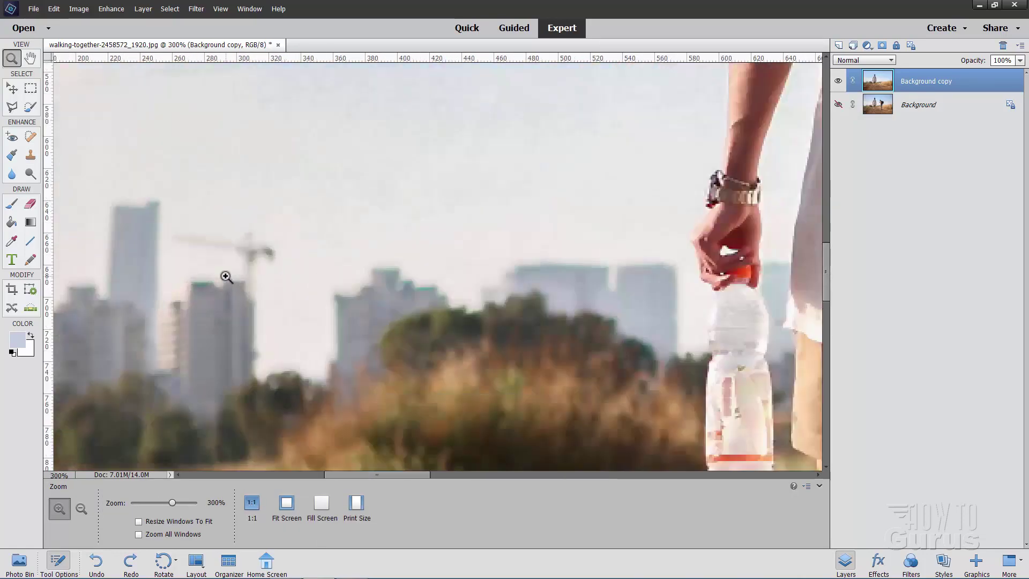
pyautogui.click(31, 155)
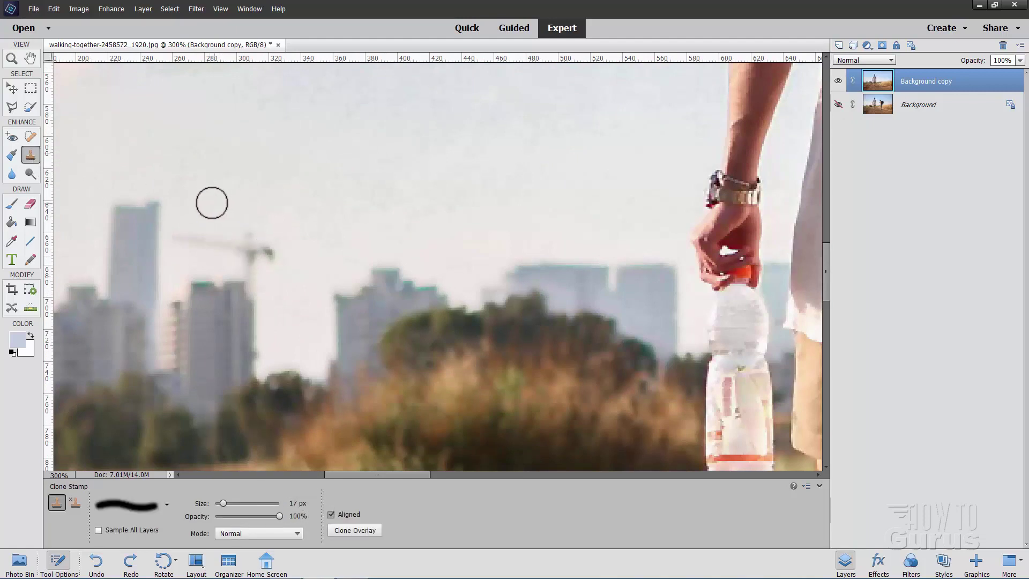
pyautogui.keyDown('alt'); pyautogui.click(207, 199); pyautogui.keyUp('alt')
pyautogui.moveTo(177, 236)
pyautogui.mouseDown()
pyautogui.moveTo(279, 244)
pyautogui.moveTo(223, 243)
pyautogui.moveTo(271, 254)
pyautogui.moveTo(248, 258)
pyautogui.moveTo(257, 284)
pyautogui.mouseUp()
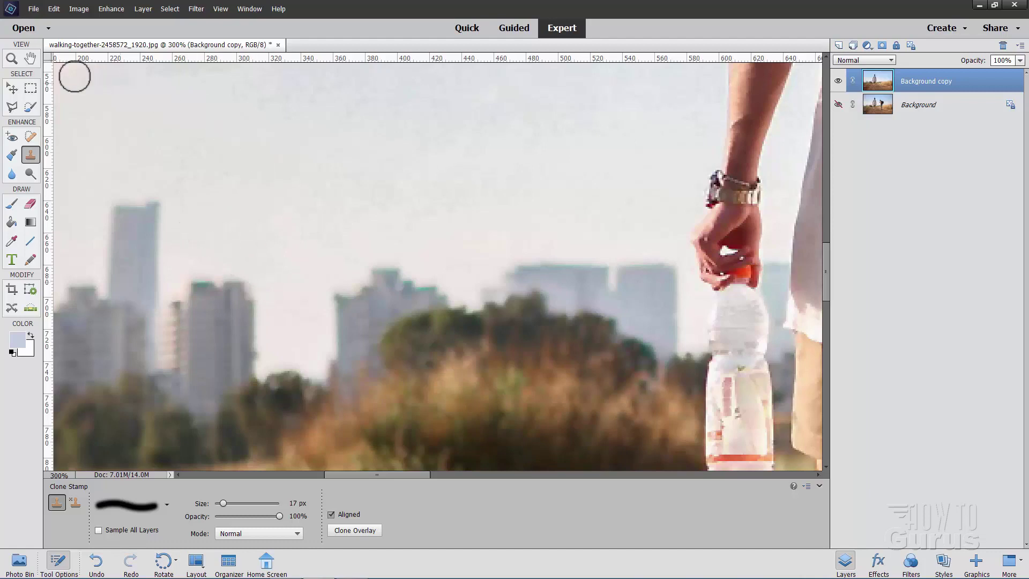
# - Examine the walking man's head and shoulders at 200% and review the whole photo for softened detail
pyautogui.click(11, 58)
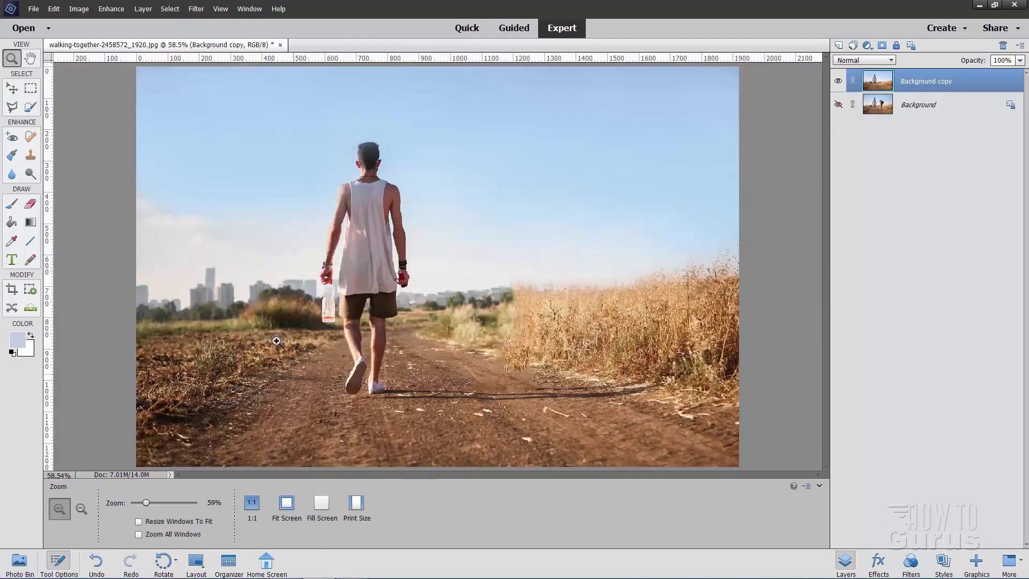
pyautogui.click(286, 503)
pyautogui.click(368, 150)
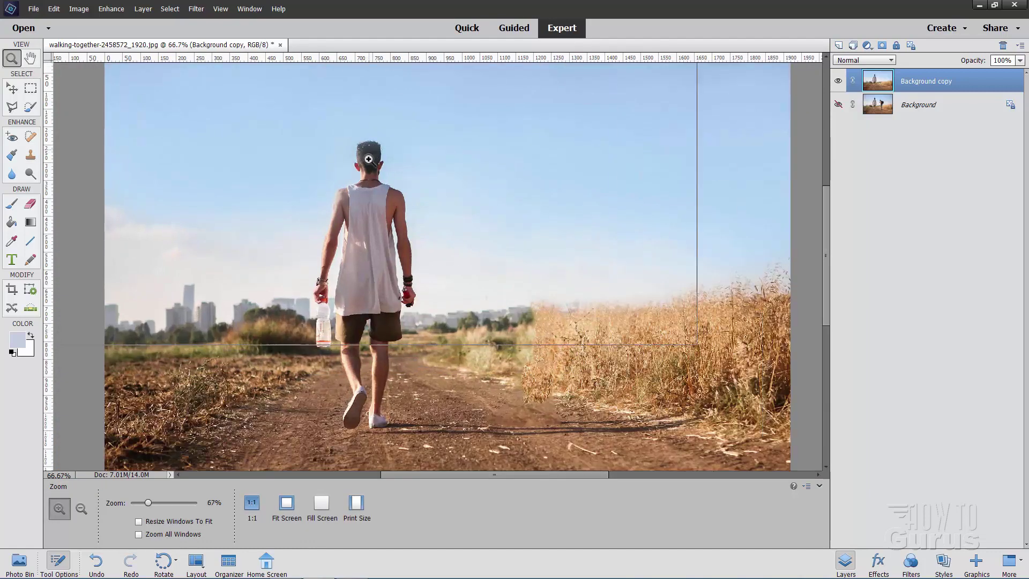
pyautogui.click(368, 156)
pyautogui.click(370, 165)
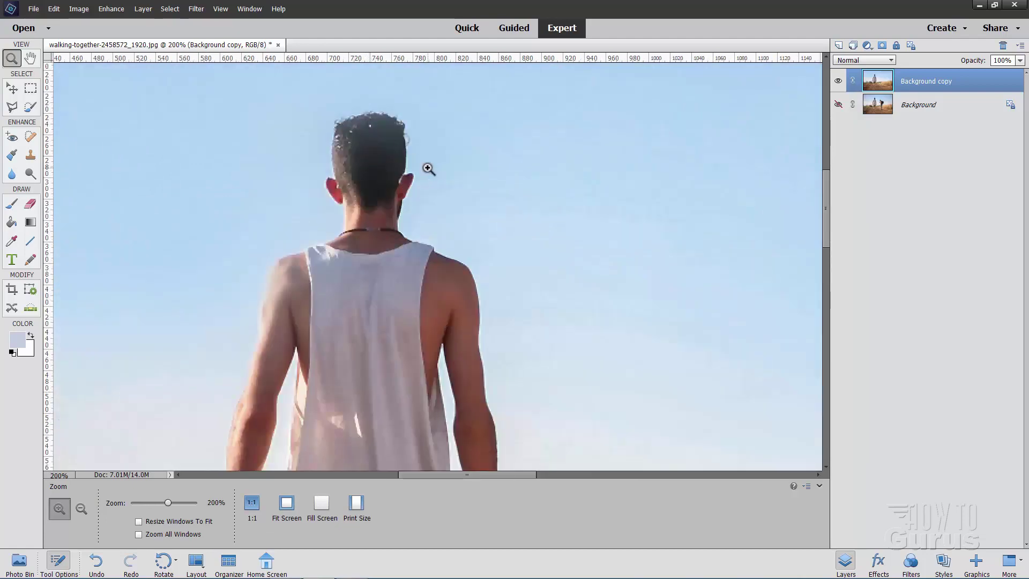
pyautogui.hotkey('ctrl', '0')
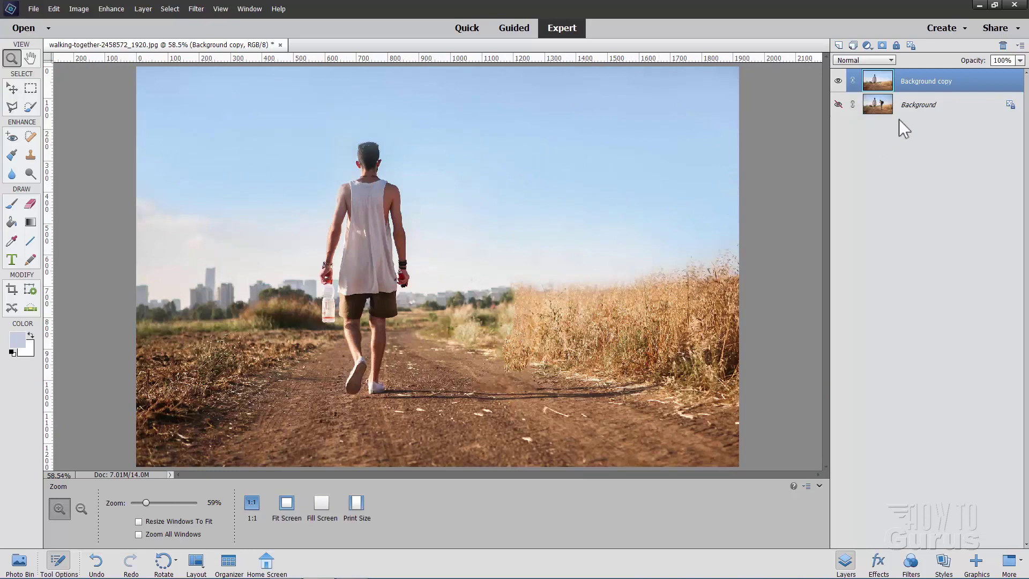
# - Compare the retouched photo with the original by repeatedly toggling the visibility of the Background copy layer
pyautogui.click(839, 81)
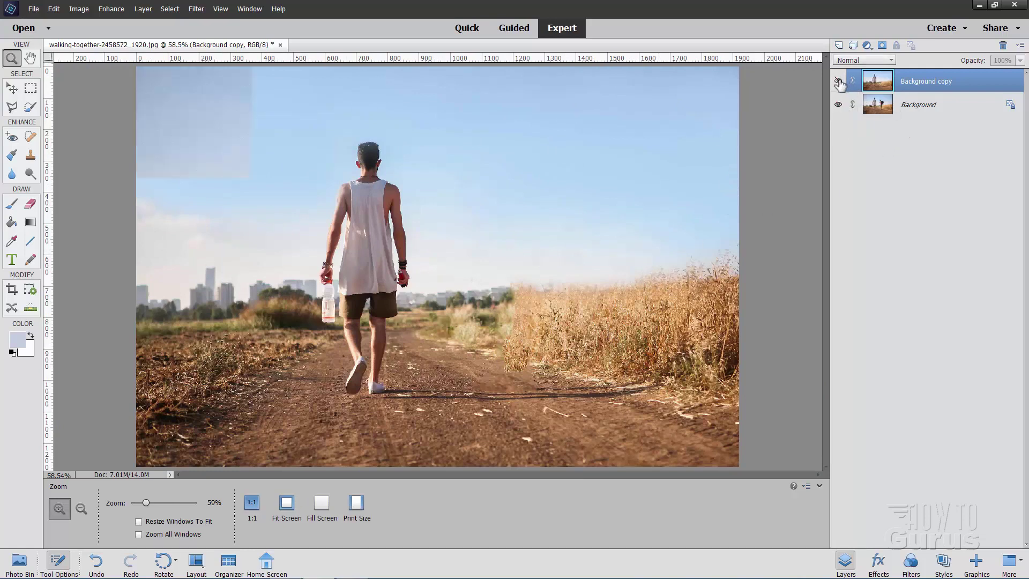
pyautogui.click(838, 80)
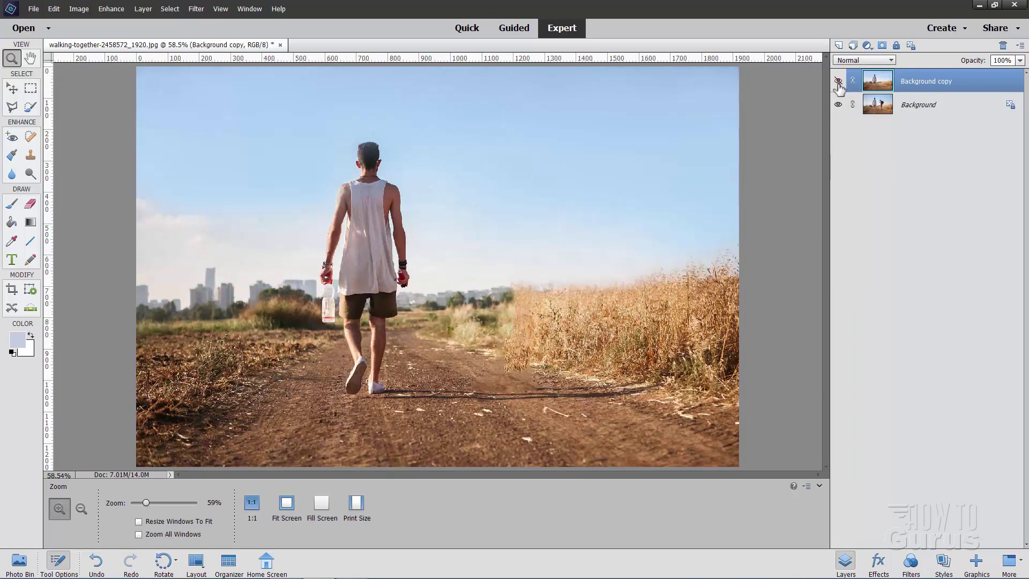
pyautogui.click(838, 81)
pyautogui.click(838, 81)
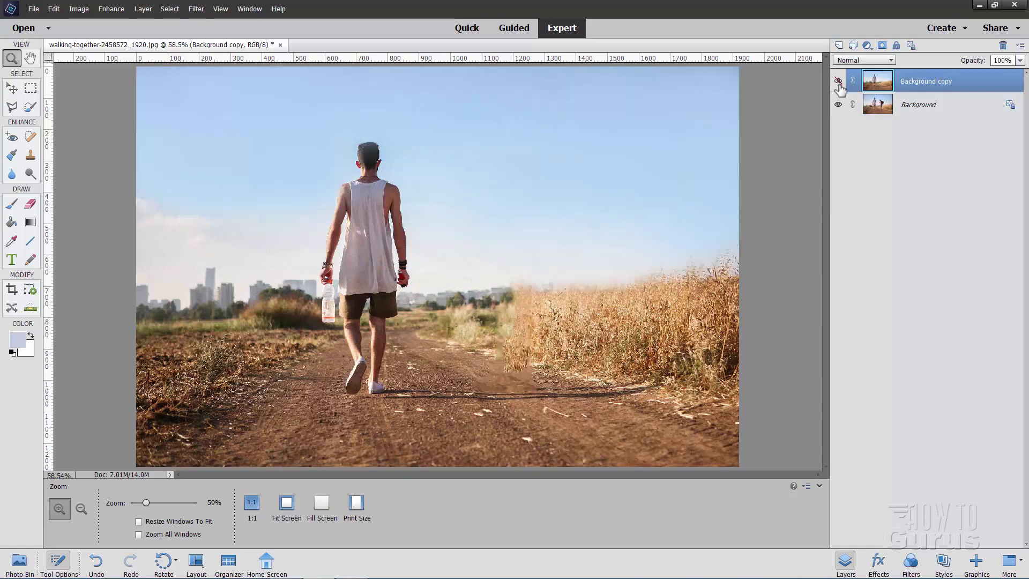
pyautogui.click(838, 81)
pyautogui.click(838, 81)
pyautogui.click(838, 81)
pyautogui.click(838, 81)
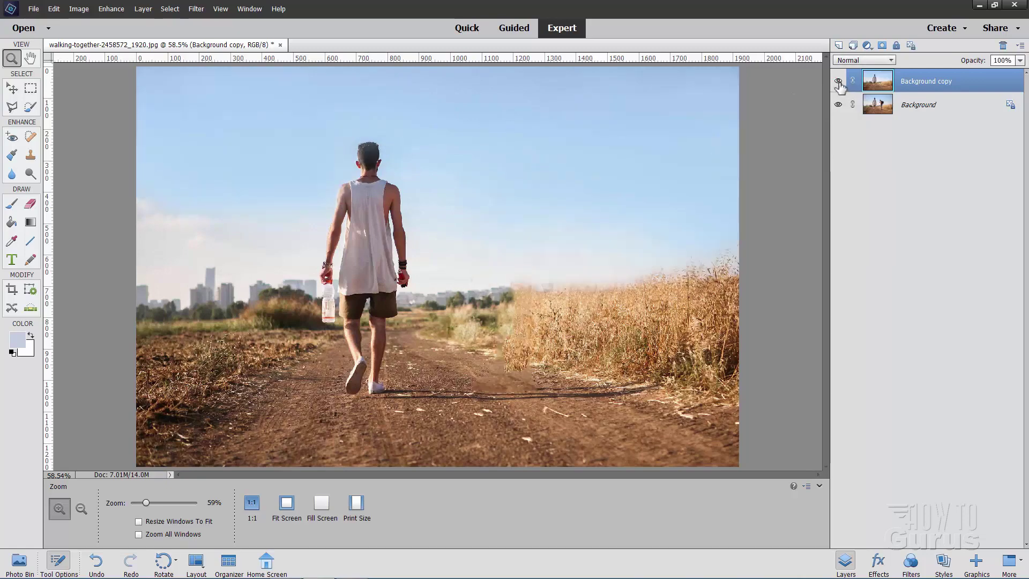
pyautogui.click(838, 81)
pyautogui.click(838, 81)
pyautogui.click(838, 81)
pyautogui.click(838, 81)
pyautogui.click(838, 81)
pyautogui.click(838, 81)
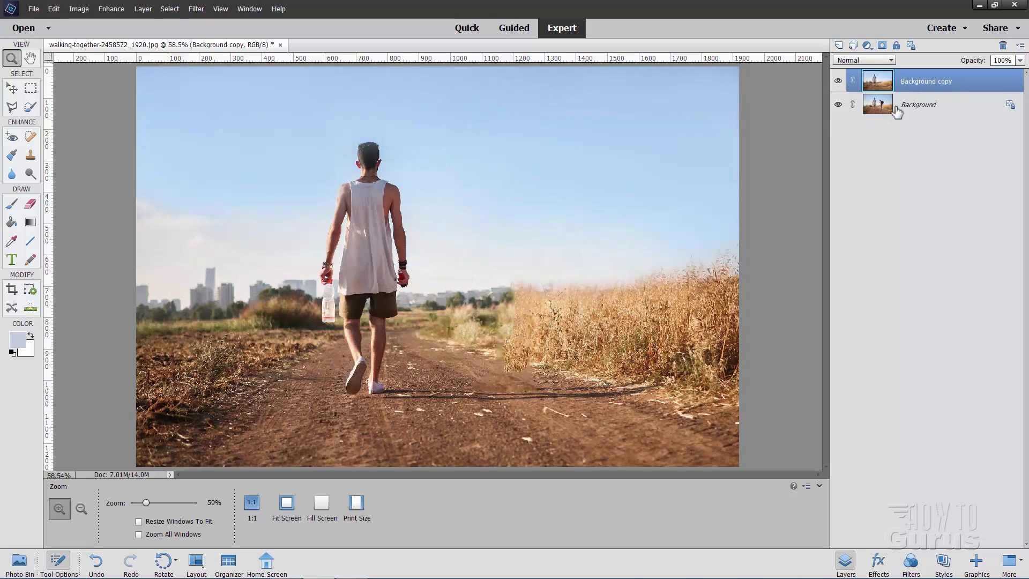
# - With Background copy hidden, trace the left side of the walking man from his hair down to the forearm using the Polygonal Lasso
pyautogui.click(838, 81)
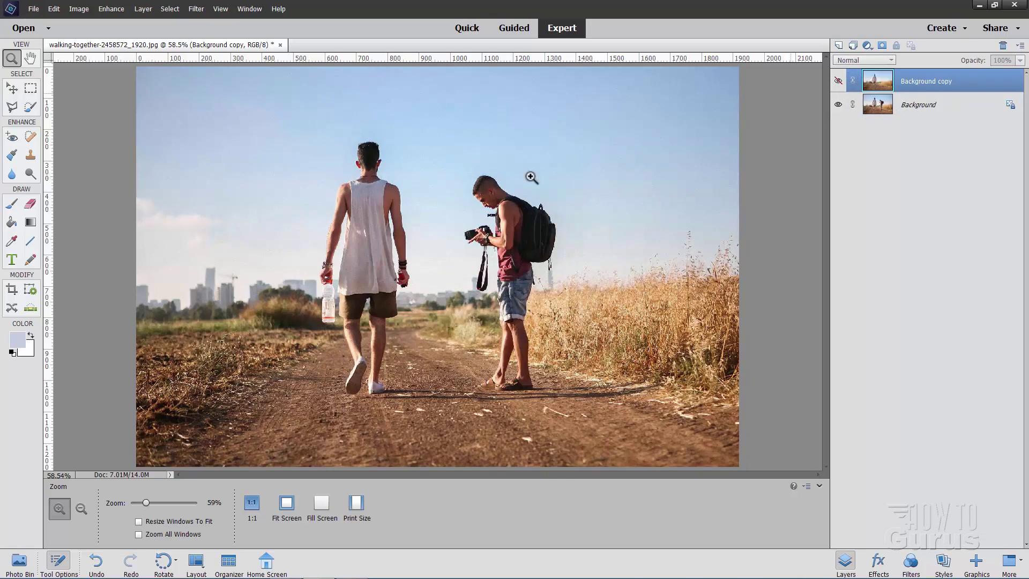
pyautogui.click(360, 183)
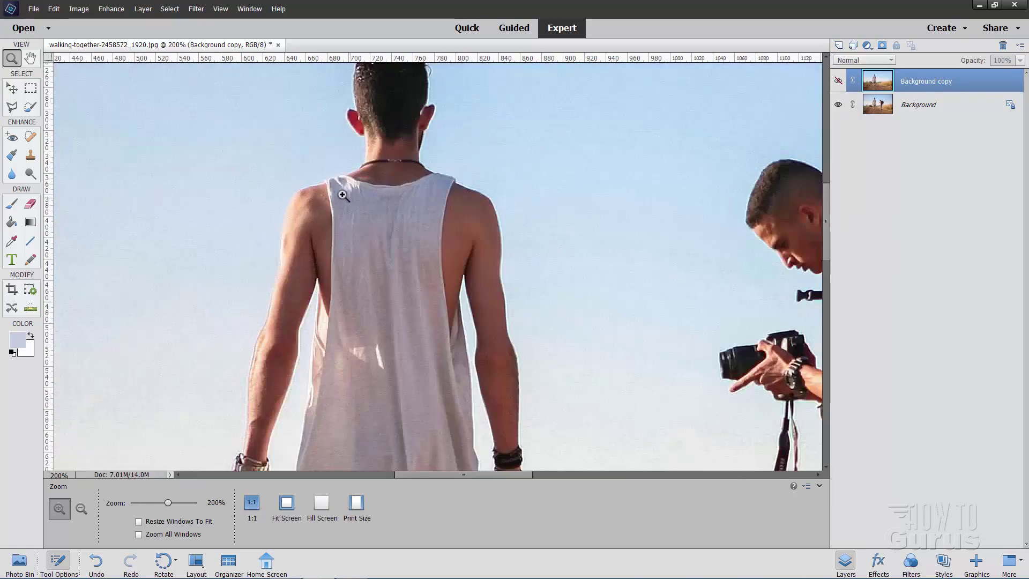
pyautogui.click(344, 196)
pyautogui.click(16, 109)
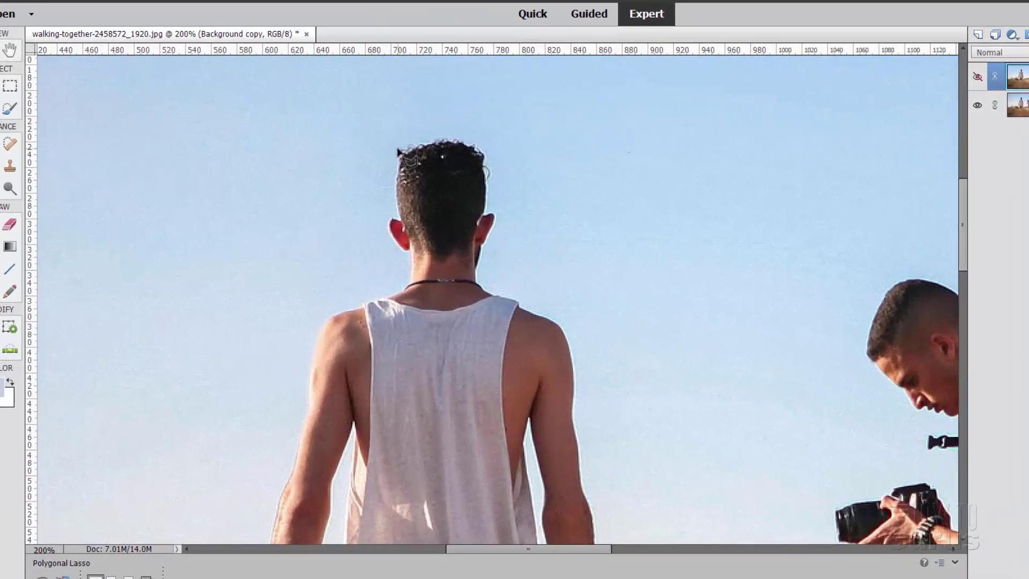
pyautogui.click(354, 141)
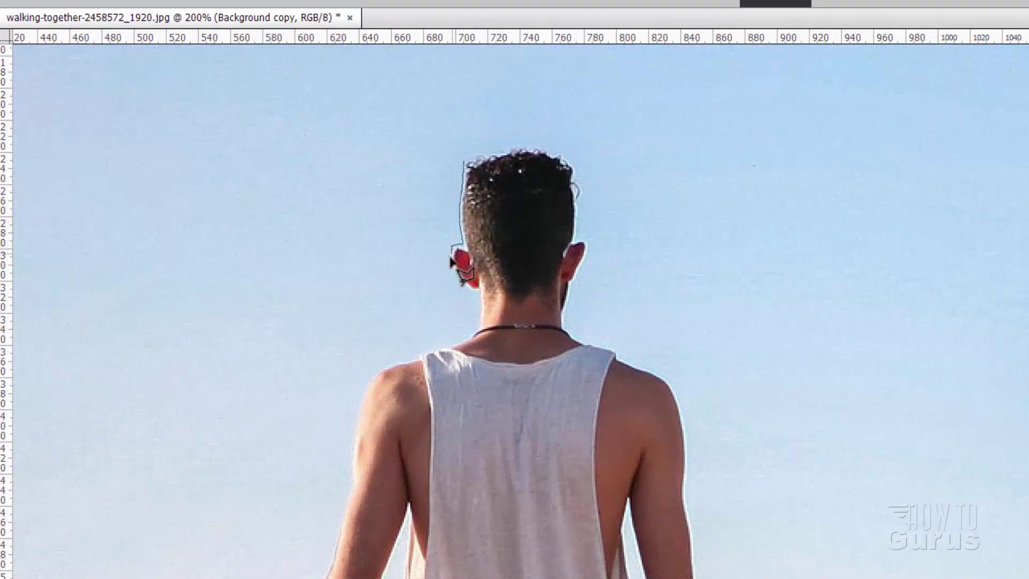
pyautogui.moveTo(451, 264)
pyautogui.mouseDown()
pyautogui.moveTo(477, 293)
pyautogui.moveTo(473, 336)
pyautogui.moveTo(373, 373)
pyautogui.moveTo(348, 442)
pyautogui.moveTo(342, 517)
pyautogui.moveTo(360, 476)
pyautogui.moveTo(383, 284)
pyautogui.mouseUp()
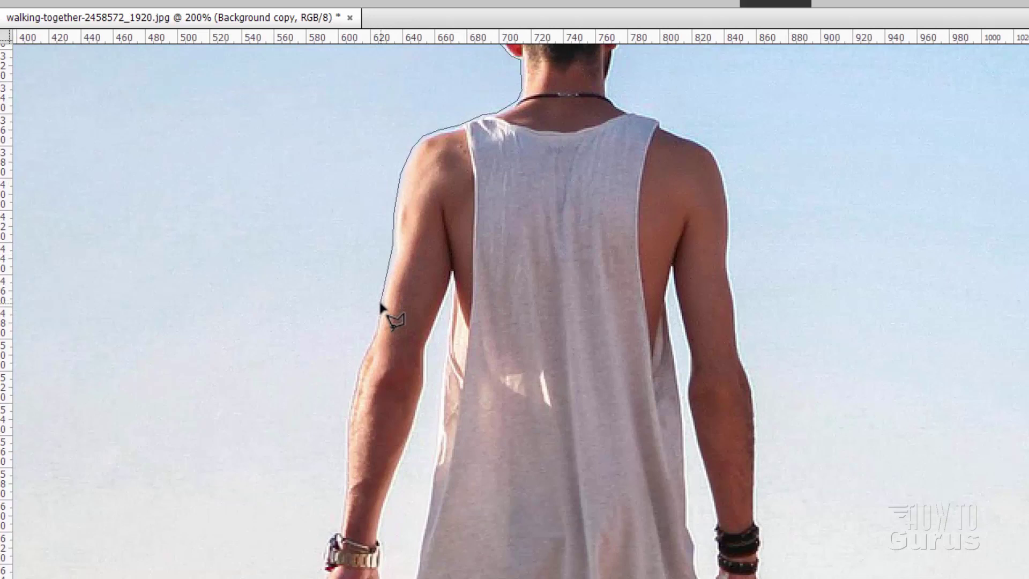
pyautogui.click(376, 324)
pyautogui.click(368, 343)
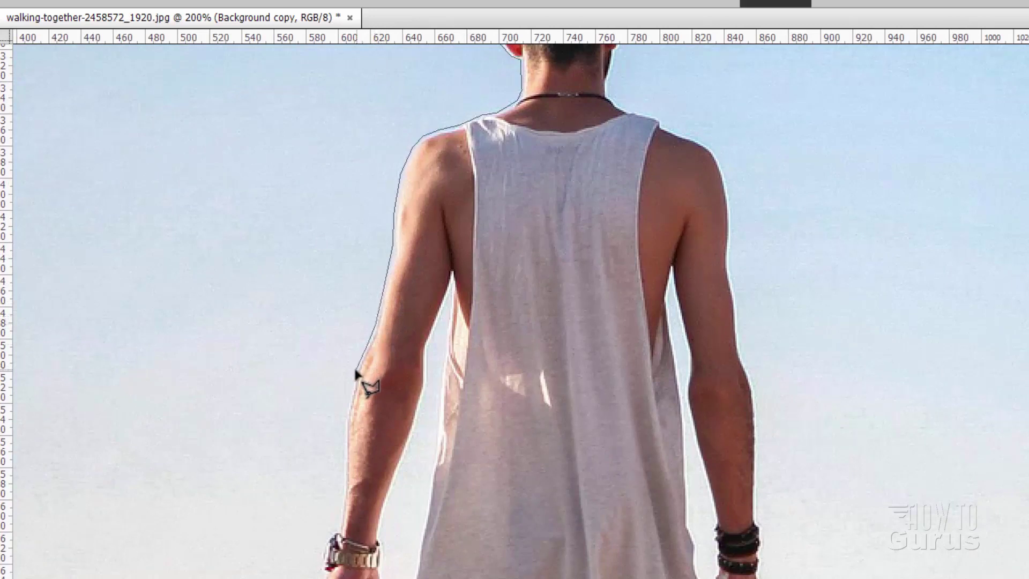
pyautogui.click(355, 370)
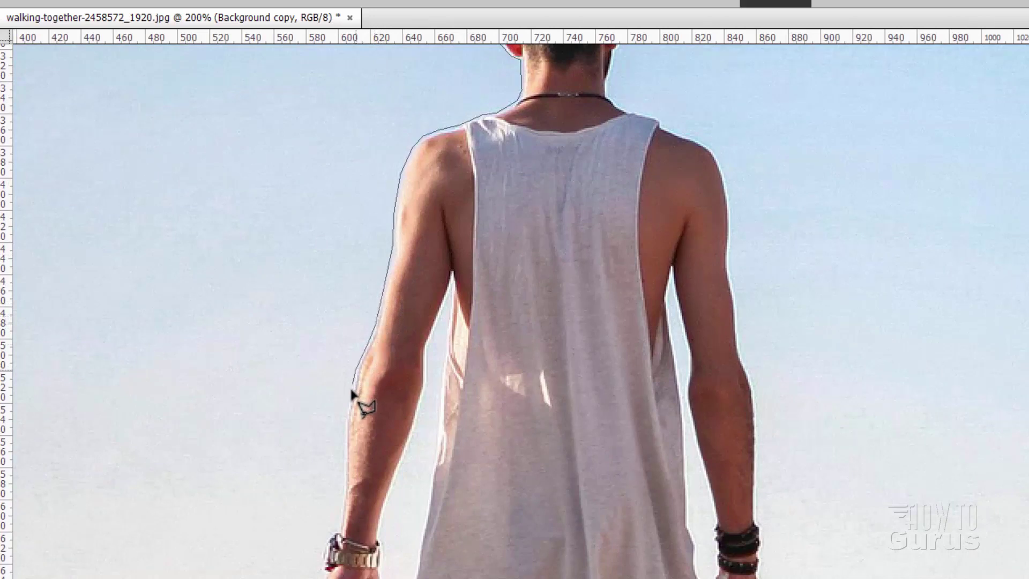
pyautogui.click(343, 442)
# - Continue the lasso outline across the shirt, up the right arm and around the head, and close the selection
pyautogui.click(758, 473)
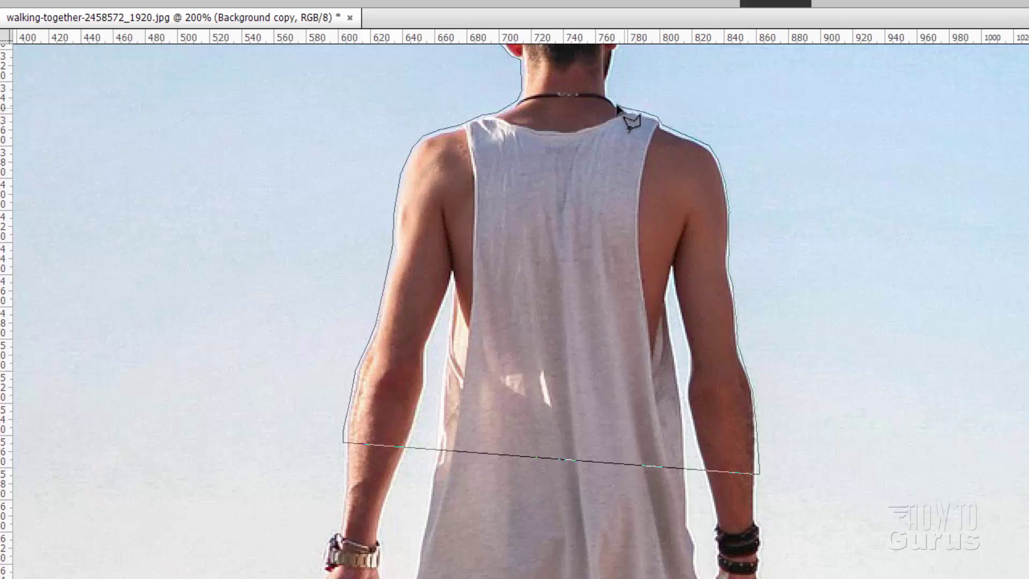
pyautogui.click(608, 79)
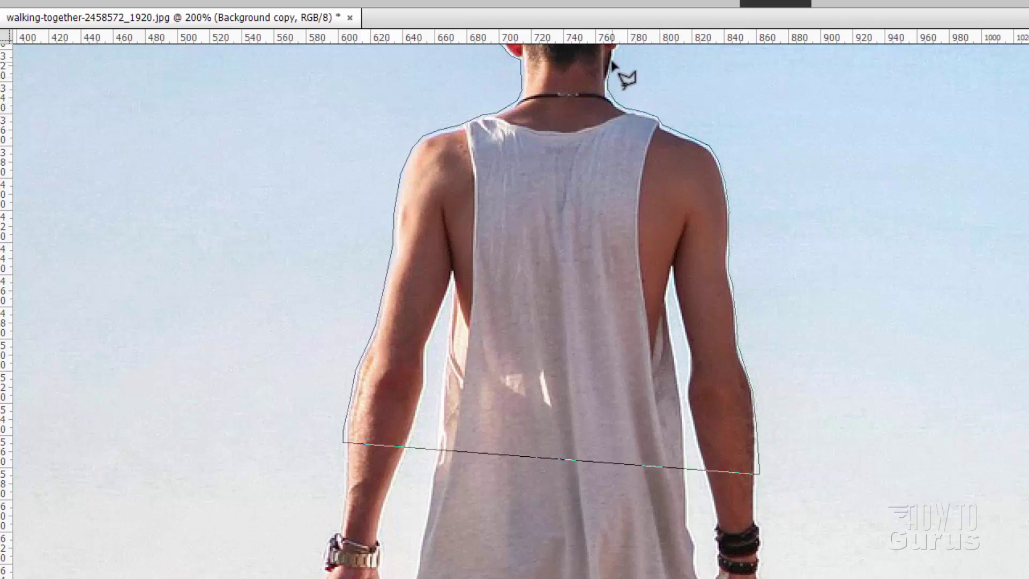
pyautogui.press('space')
pyautogui.moveTo(612, 61); pyautogui.dragTo(596, 282)
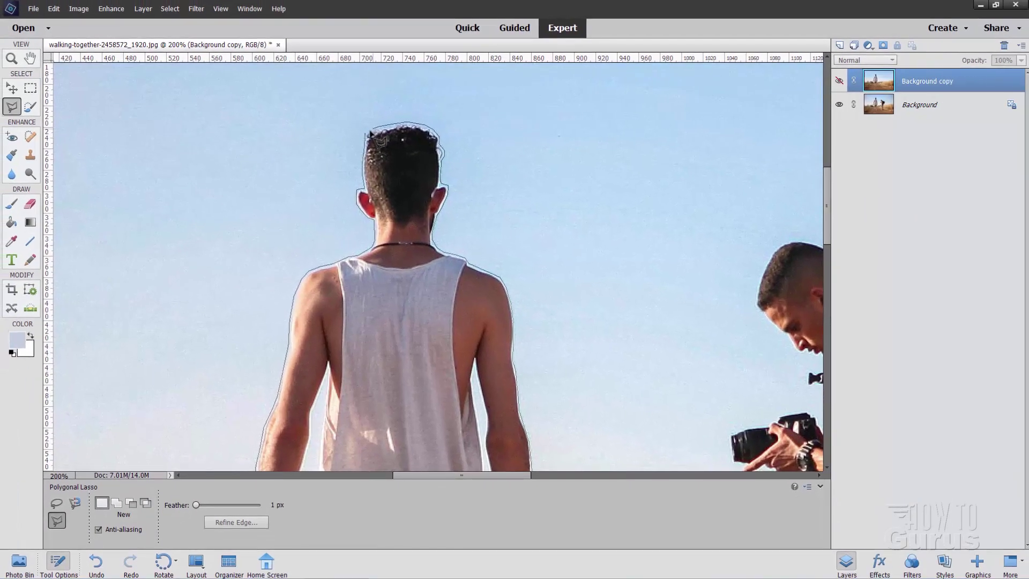
pyautogui.click(428, 143)
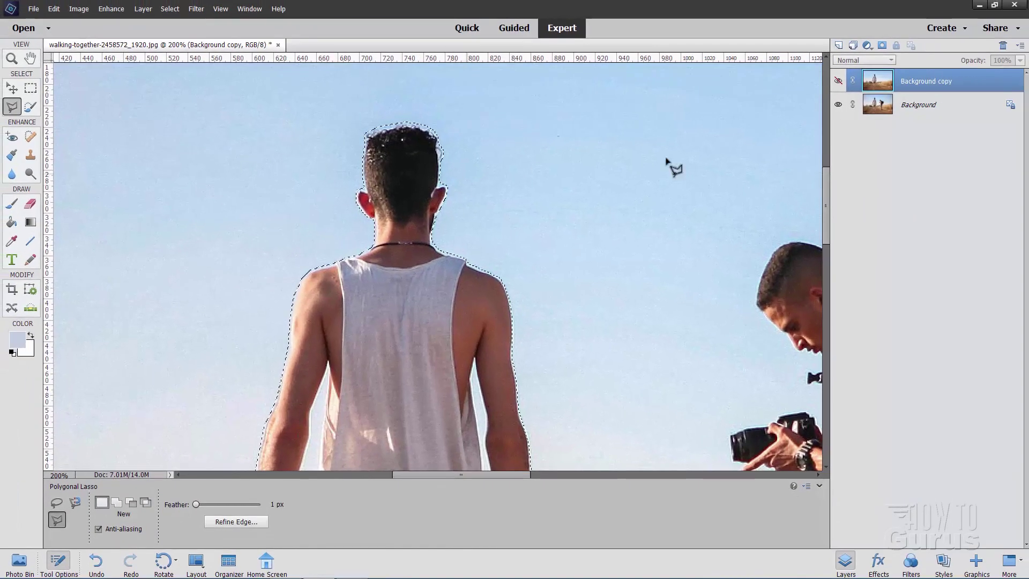
# - Copy the selected head and upper body from the original Background layer
pyautogui.click(924, 103)
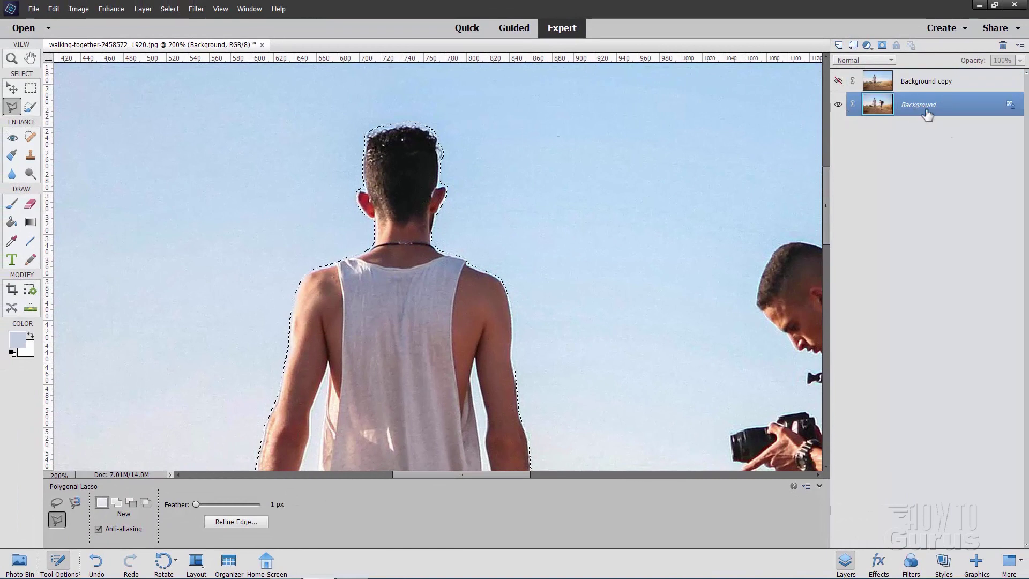
pyautogui.click(55, 9)
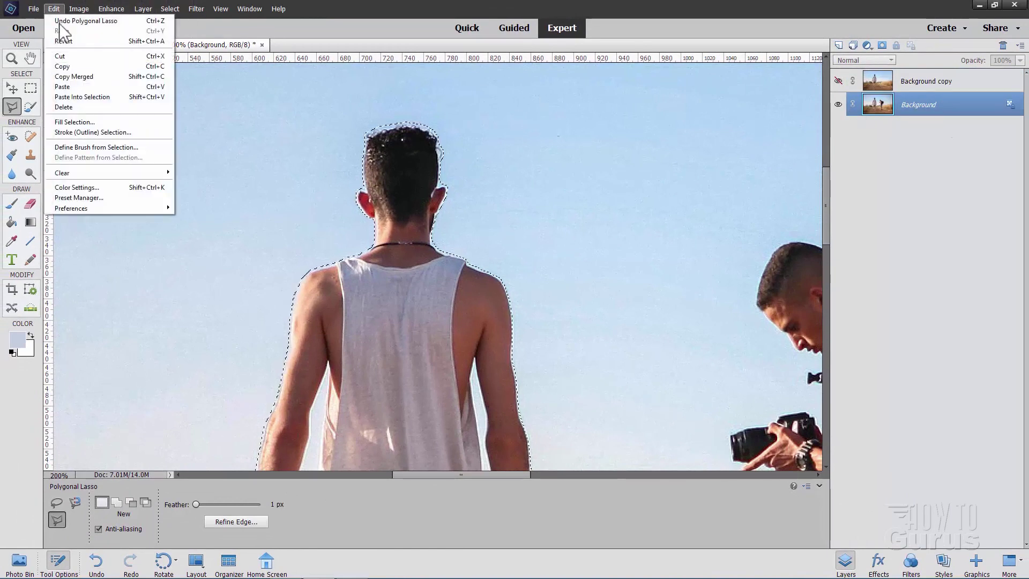
pyautogui.click(63, 65)
# - Show and activate the Background copy layer, clear the selection, and paste the copied upper body as a new layer
pyautogui.click(837, 81)
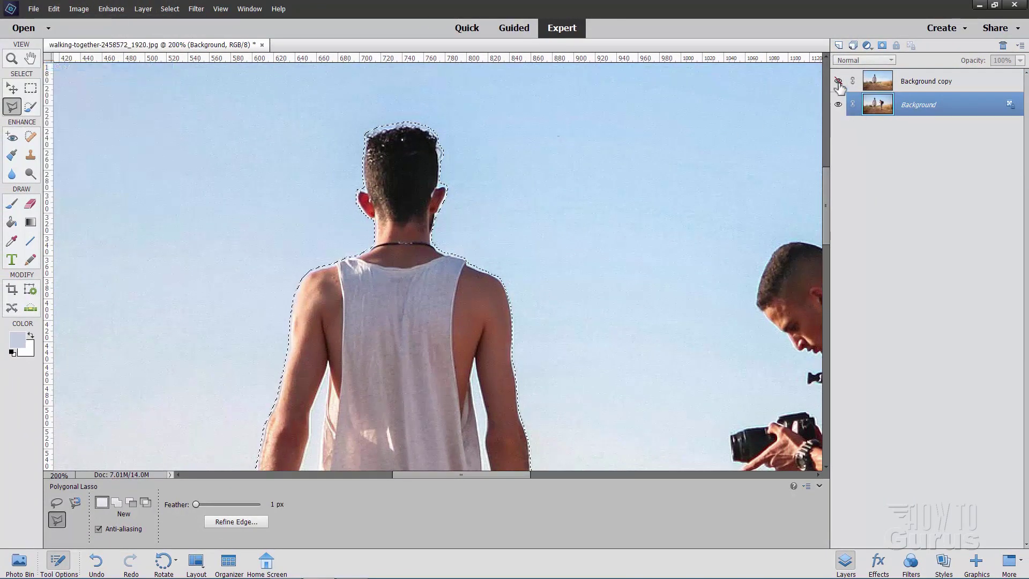
pyautogui.click(922, 83)
pyautogui.click(170, 8)
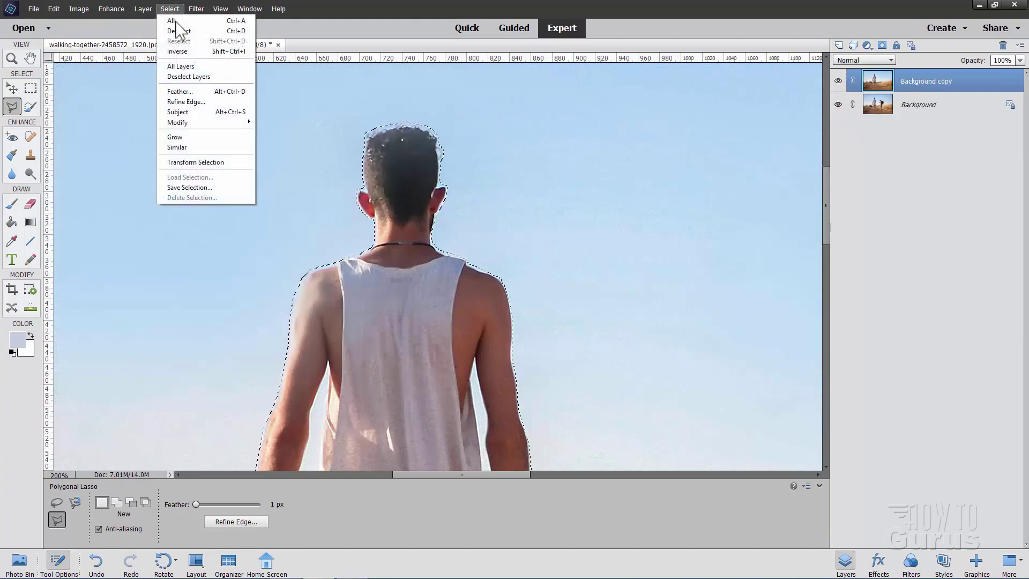
pyautogui.click(177, 31)
pyautogui.click(54, 9)
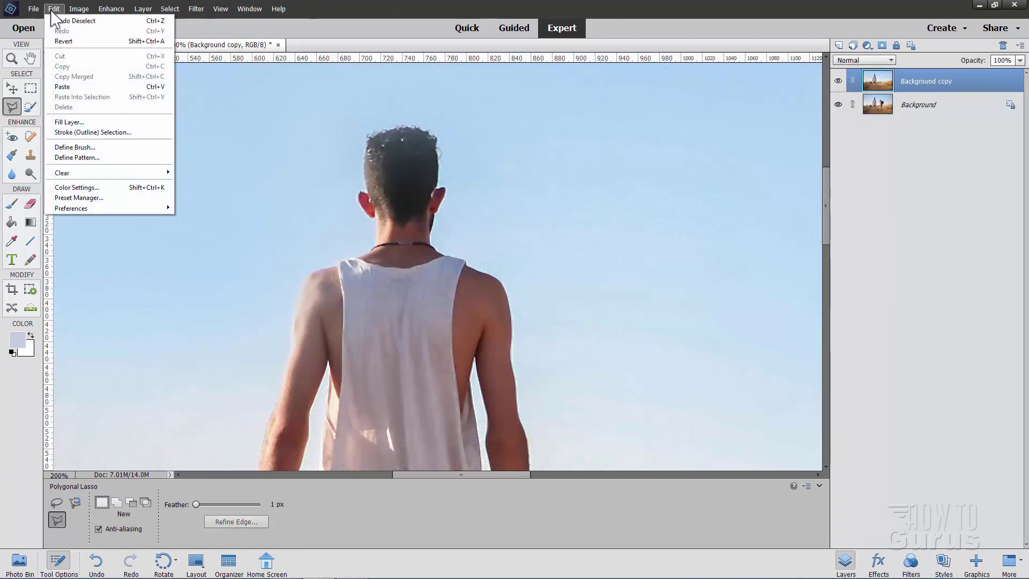
pyautogui.click(118, 86)
# - Align the pasted head and upper body exactly over the walking man, and make Background copy the active layer
pyautogui.moveTo(447, 232); pyautogui.dragTo(402, 280)
pyautogui.scroll(-3, 542, 269)
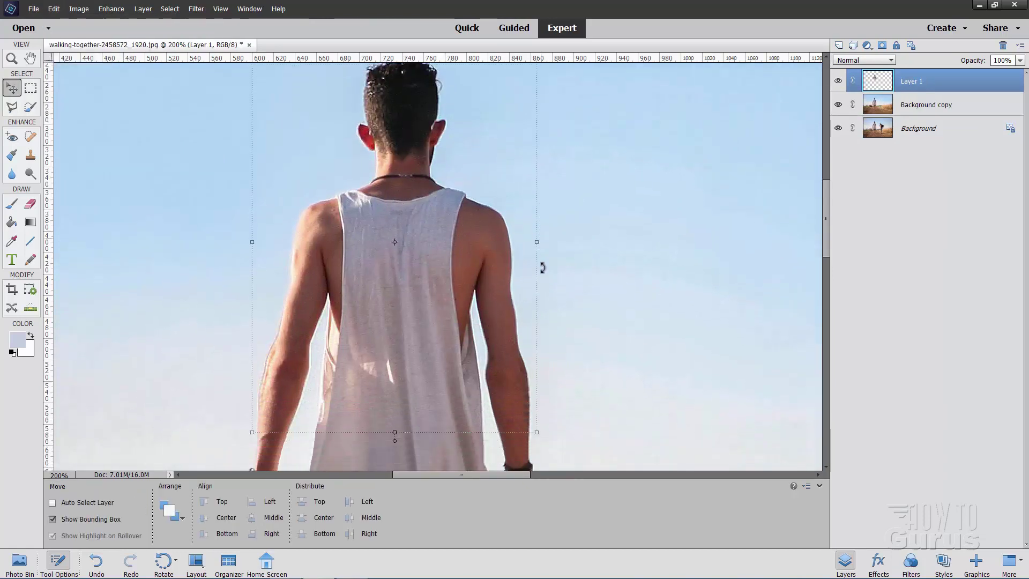
pyautogui.scroll(-5, 542, 268)
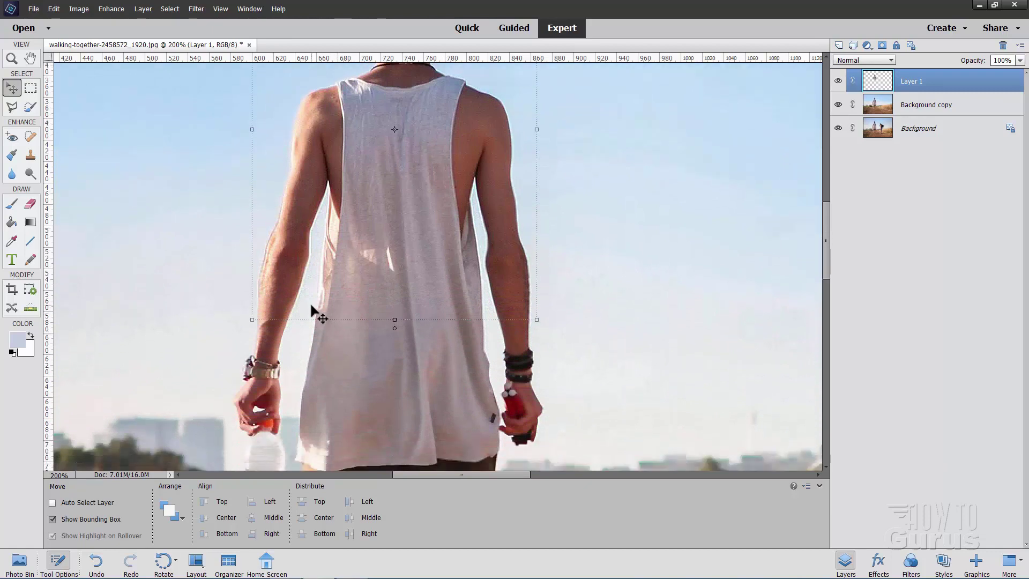
pyautogui.moveTo(344, 292); pyautogui.dragTo(372, 289)
pyautogui.scroll(5, 622, 300)
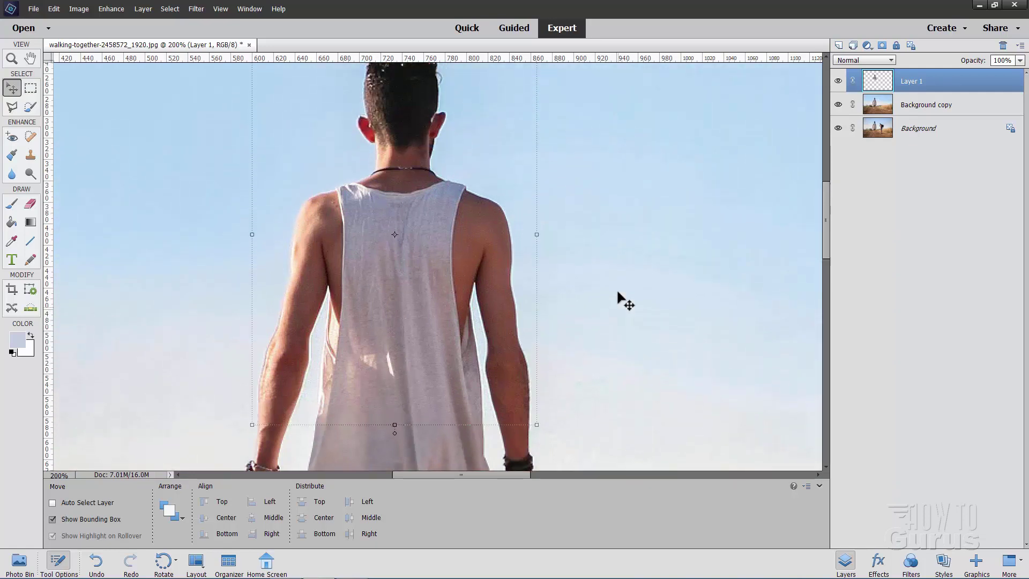
pyautogui.scroll(-2, 622, 300)
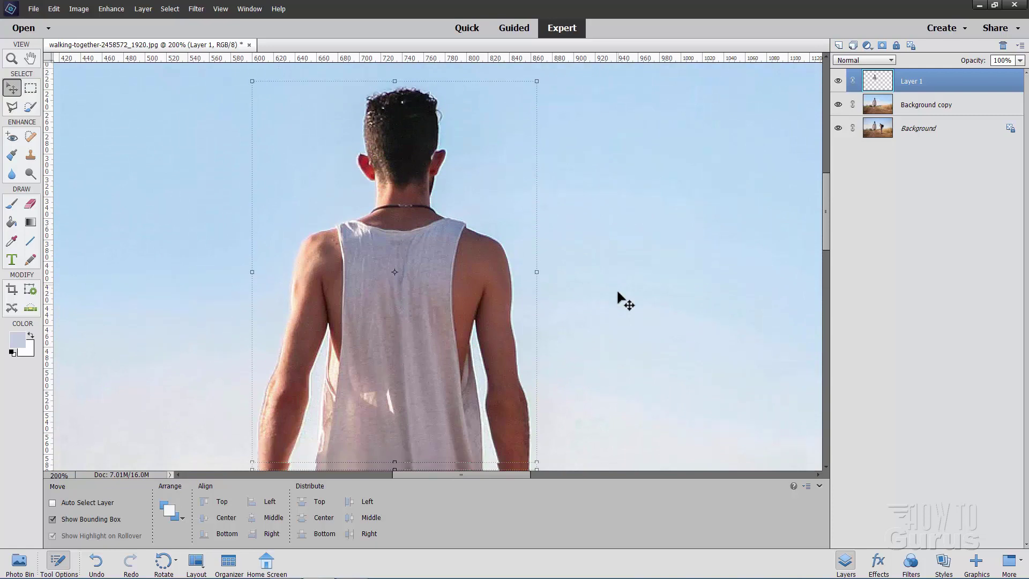
pyautogui.scroll(-2, 621, 300)
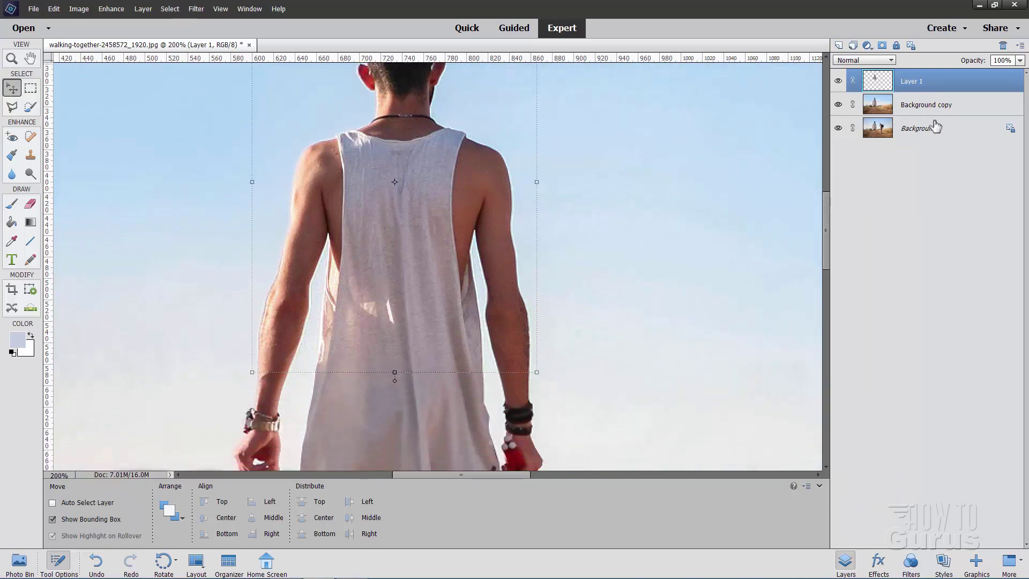
pyautogui.click(928, 105)
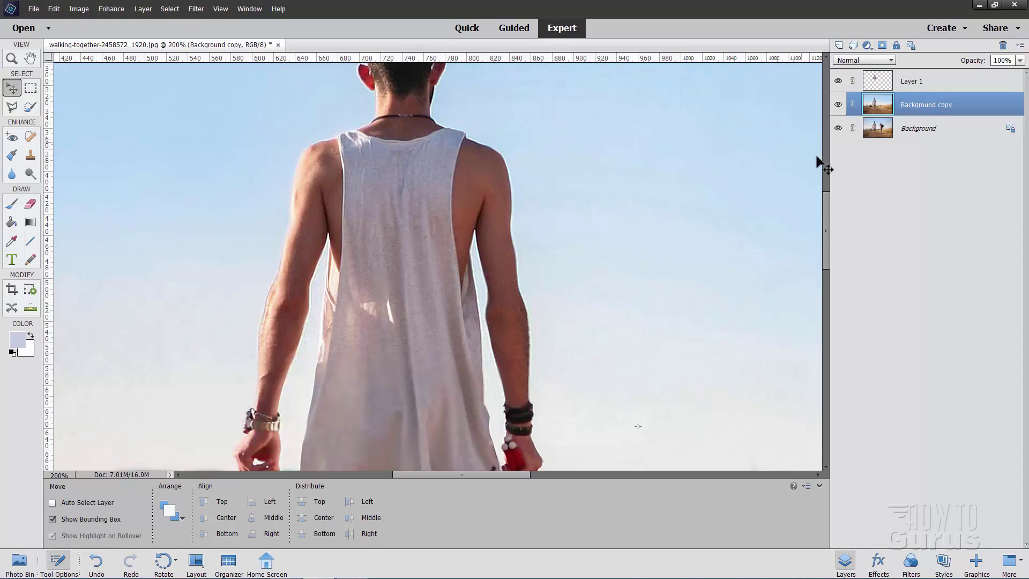
pyautogui.moveTo(824, 217)
pyautogui.mouseDown()
pyautogui.moveTo(819, 193)
pyautogui.moveTo(825, 208)
pyautogui.mouseUp()
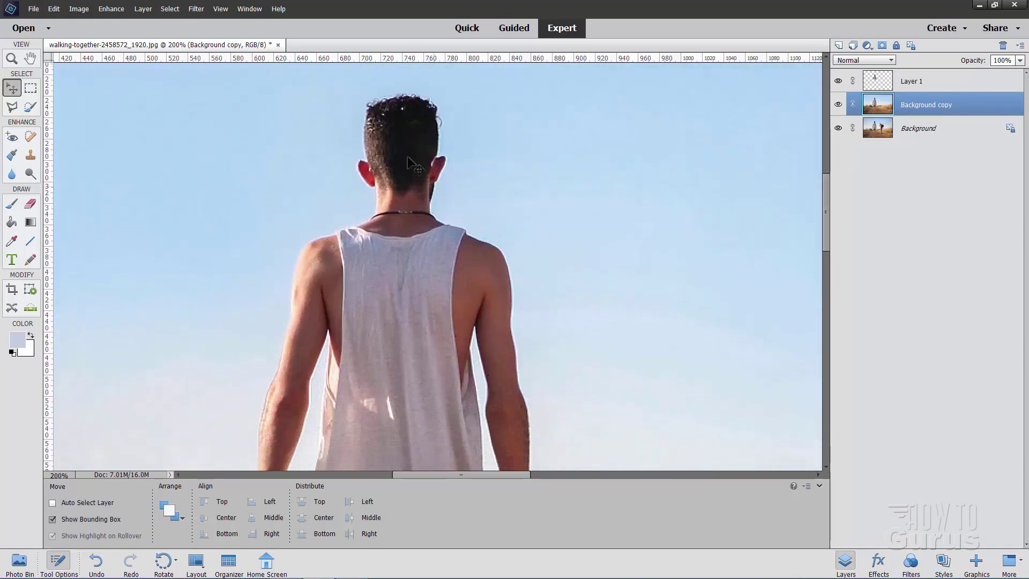
# - Merge the pasted upper-body layer, Layer 1, with the Background copy layer
pyautogui.click(887, 71)
pyautogui.keyDown('ctrl'); pyautogui.click(921, 106); pyautogui.keyUp('ctrl')
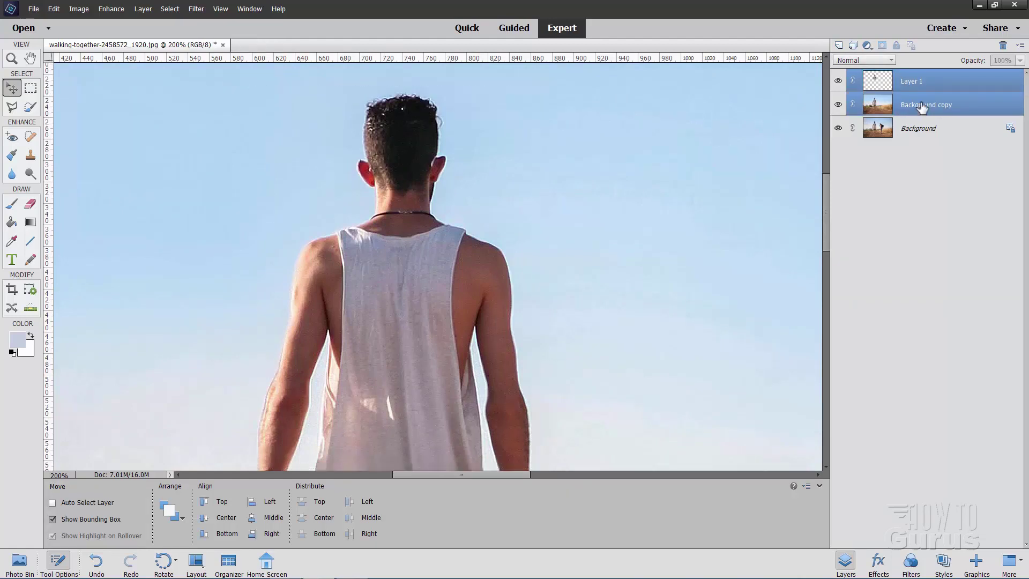
pyautogui.rightClick(910, 108)
pyautogui.click(936, 298)
# - Fit the whole image on screen and compare the retouched Layer 1 with the original Background photo
pyautogui.click(11, 58)
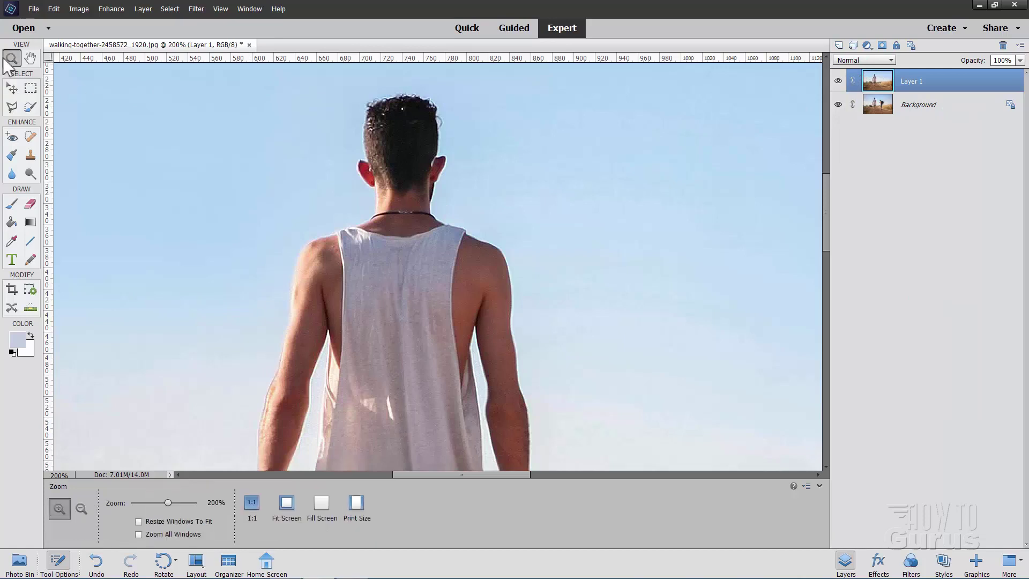
pyautogui.click(287, 503)
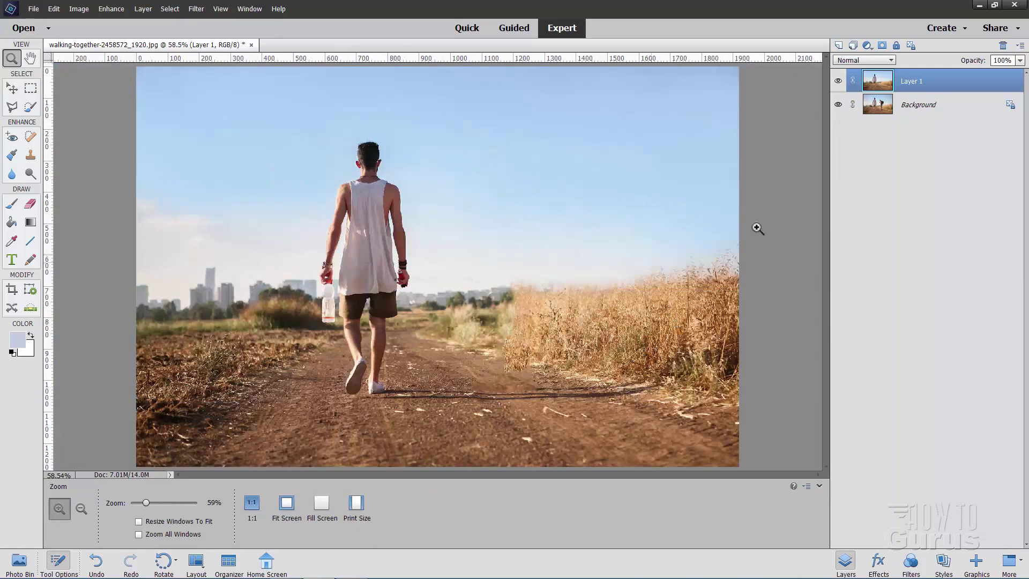
pyautogui.click(838, 81)
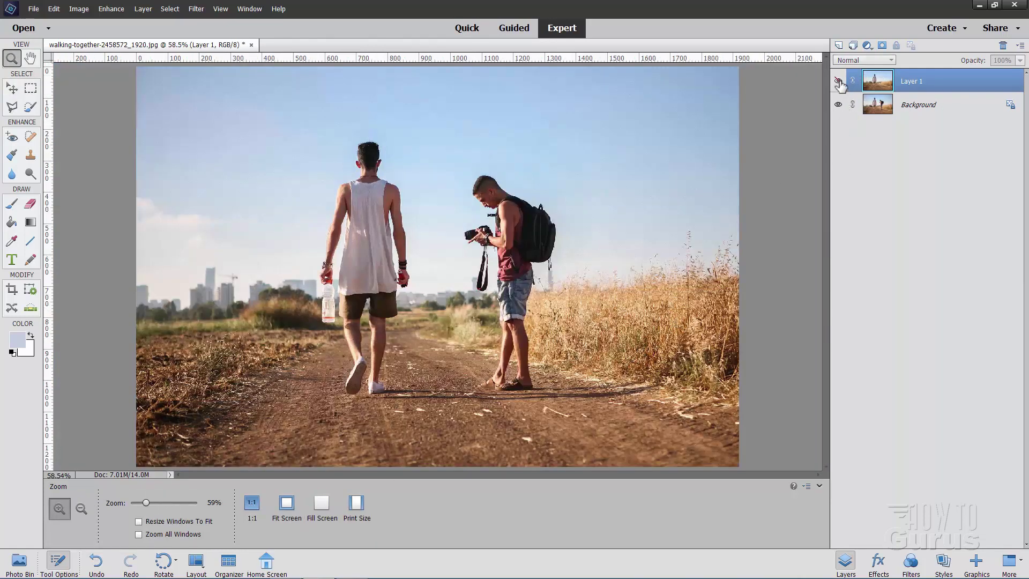
pyautogui.click(838, 82)
pyautogui.click(838, 82)
pyautogui.click(838, 81)
pyautogui.click(838, 81)
pyautogui.click(838, 82)
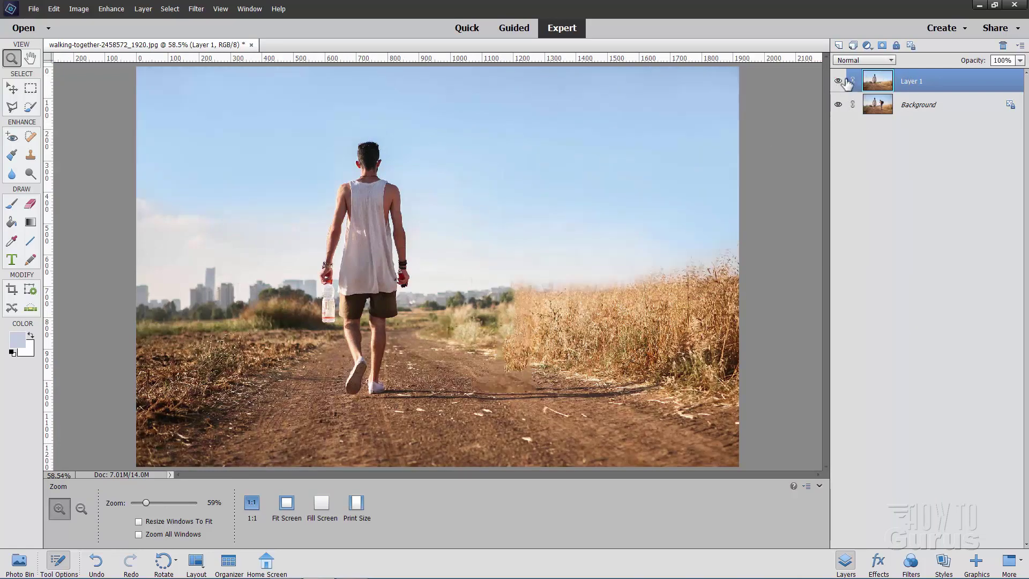
pyautogui.click(837, 82)
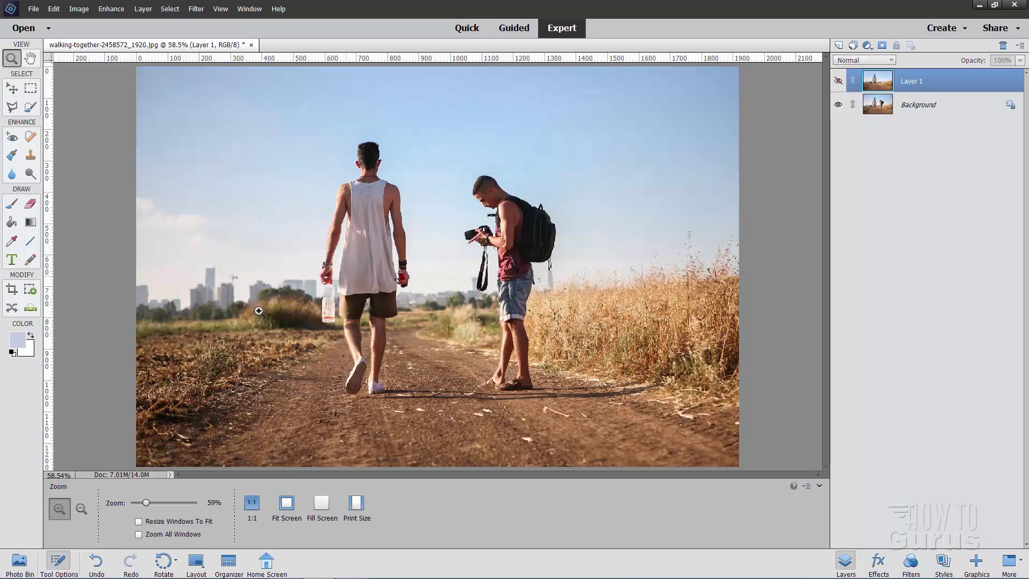
pyautogui.click(838, 81)
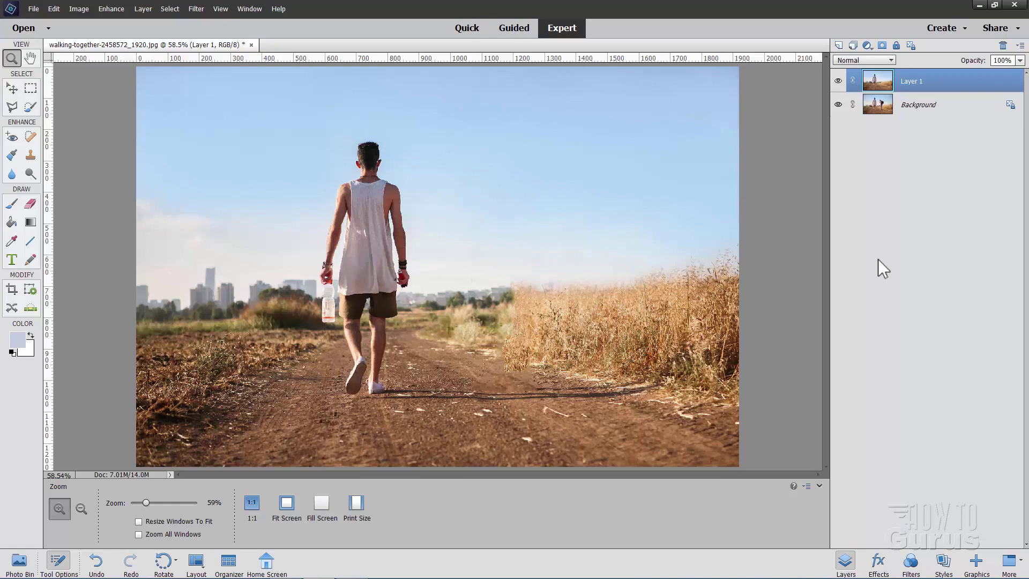
# - Open the recently edited photo woman-4906077_1920.jpg and arrange its floating window over the walking-man image
pyautogui.press('v')
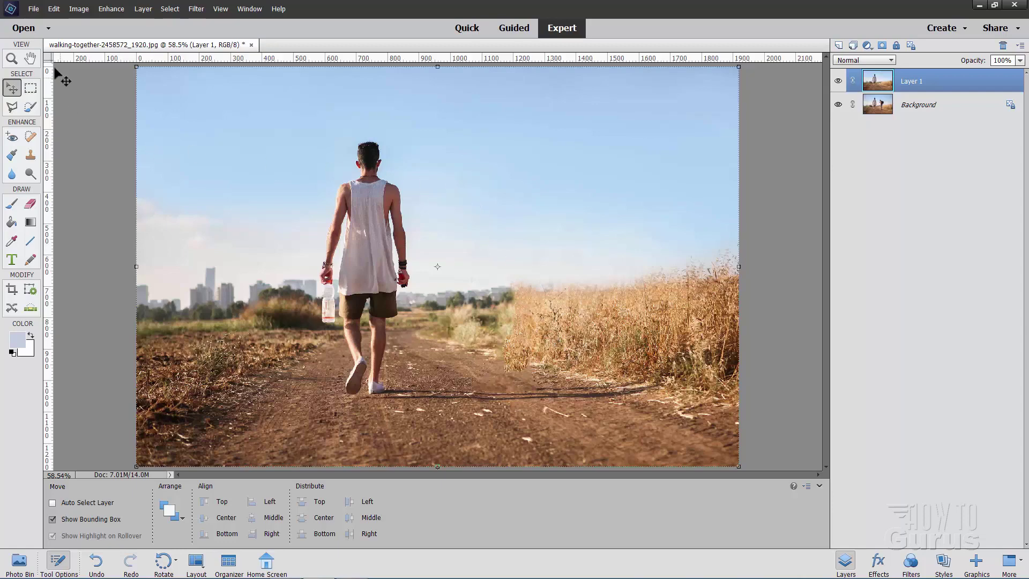
pyautogui.click(34, 9)
pyautogui.moveTo(59, 50)
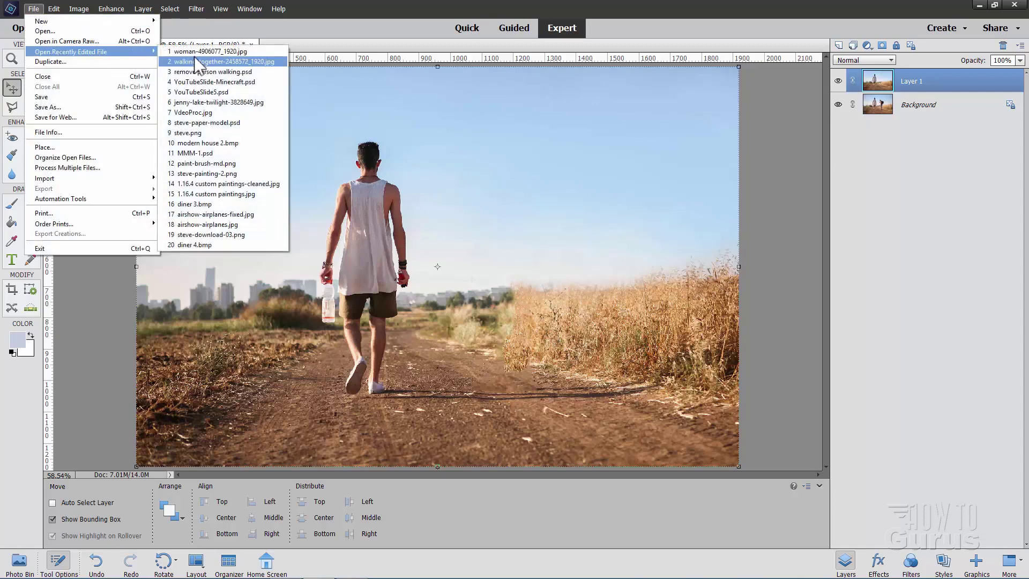
pyautogui.click(196, 52)
pyautogui.moveTo(421, 60); pyautogui.dragTo(779, 89)
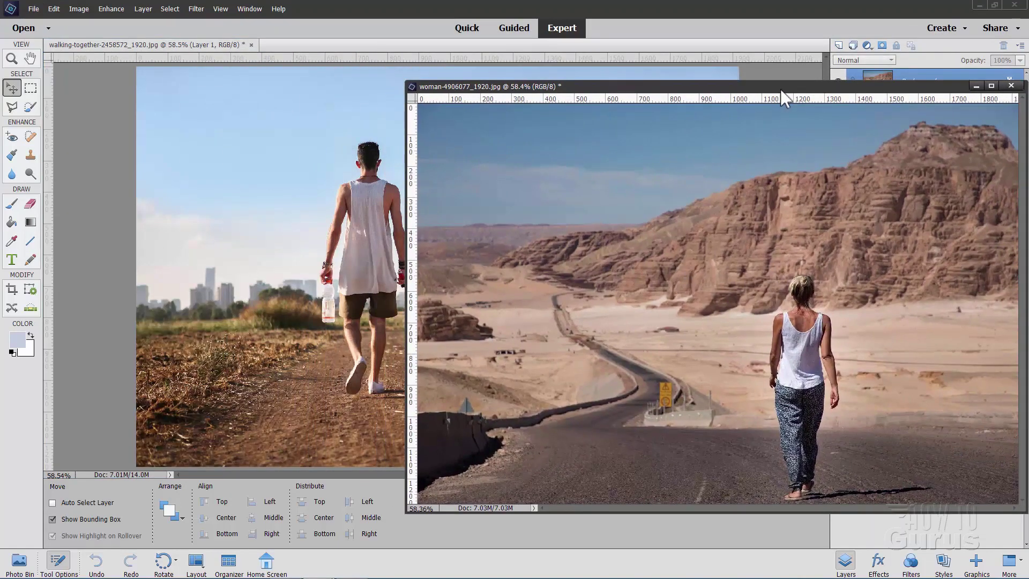
pyautogui.moveTo(780, 89); pyautogui.dragTo(423, 68)
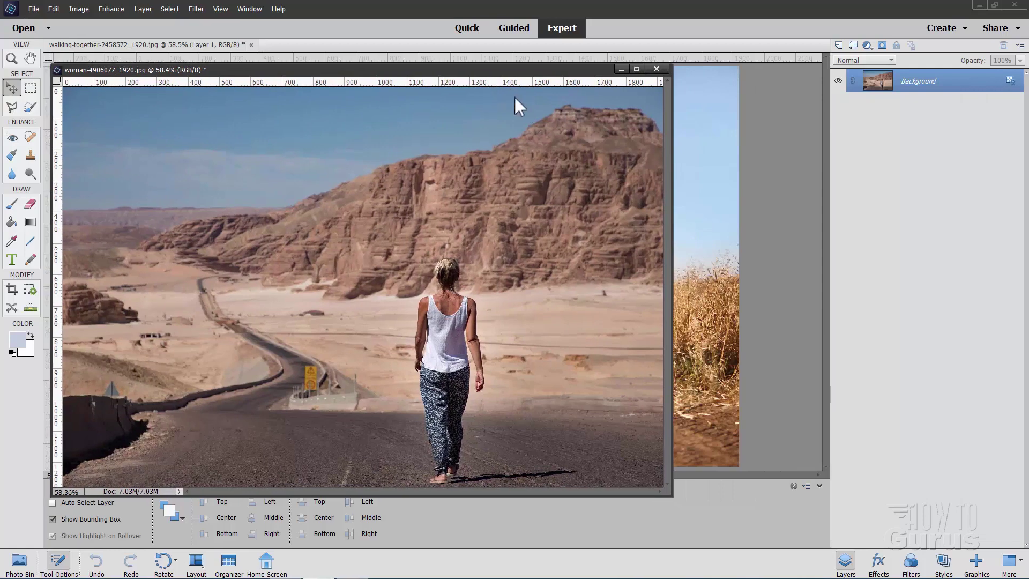
pyautogui.moveTo(497, 68); pyautogui.dragTo(764, 326)
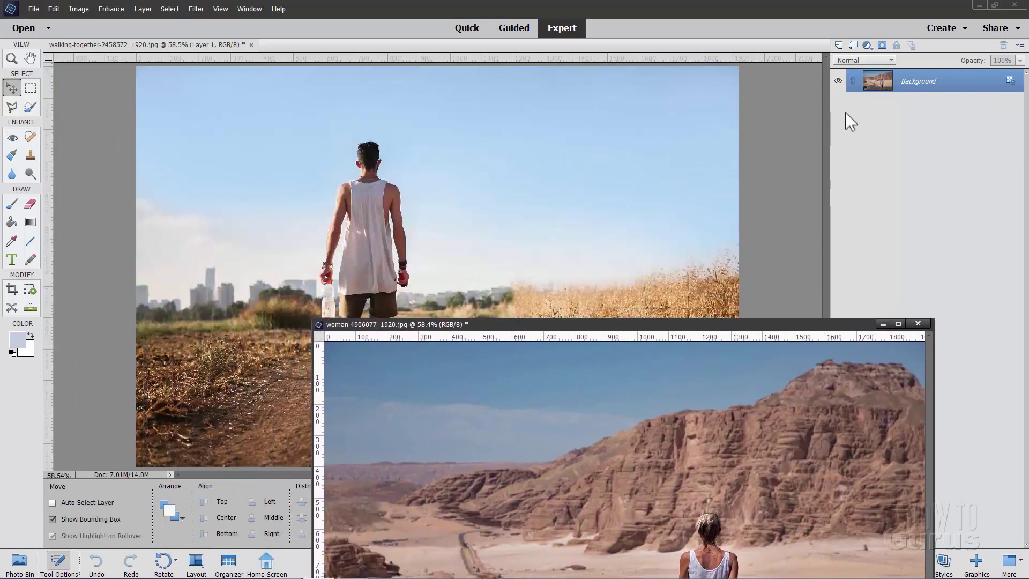
pyautogui.moveTo(667, 320); pyautogui.dragTo(626, 141)
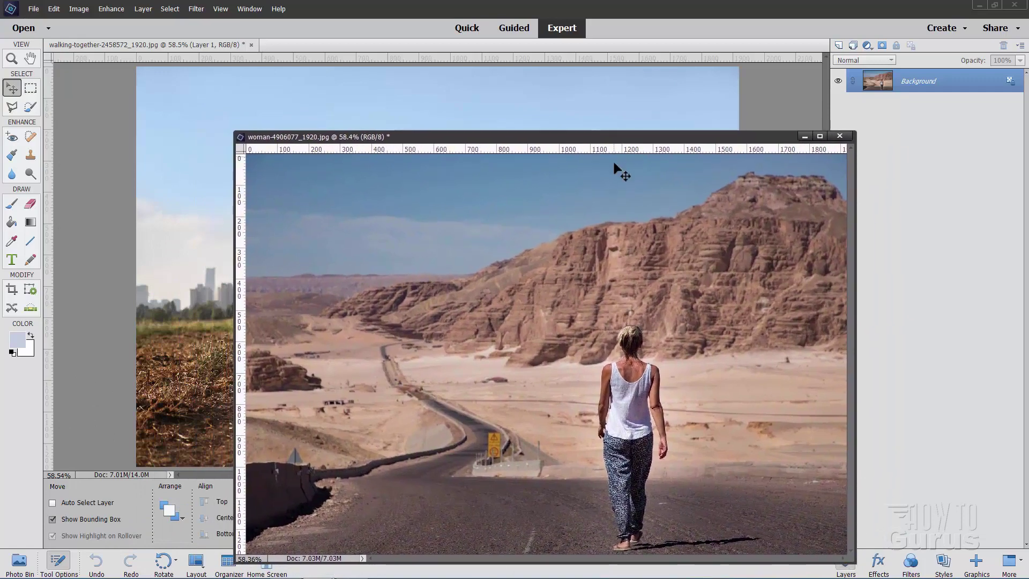
# - Open the General preferences, toggle Allow Floating Documents in Expert Mode, and close the dialog
pyautogui.click(53, 8)
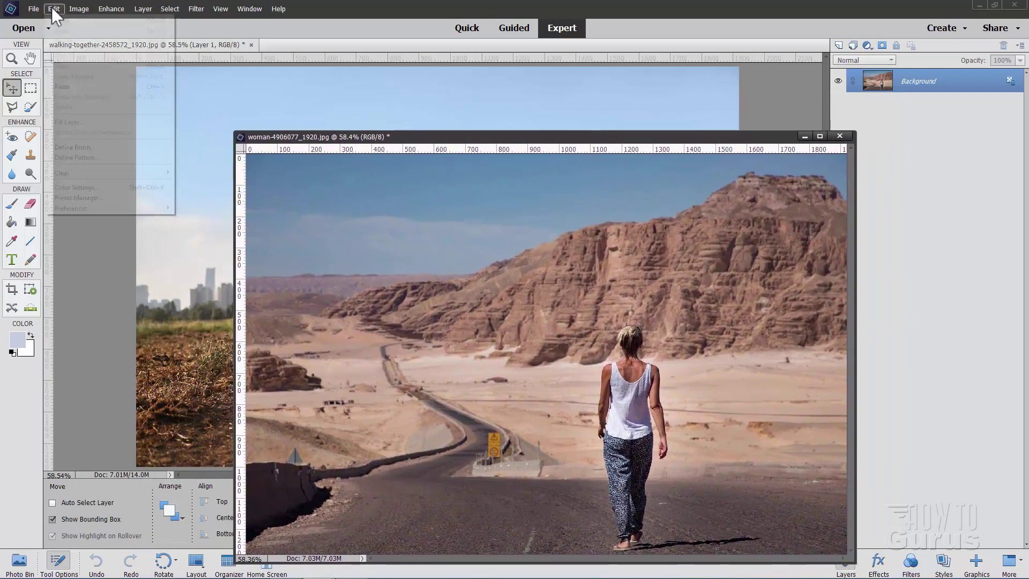
pyautogui.moveTo(79, 207)
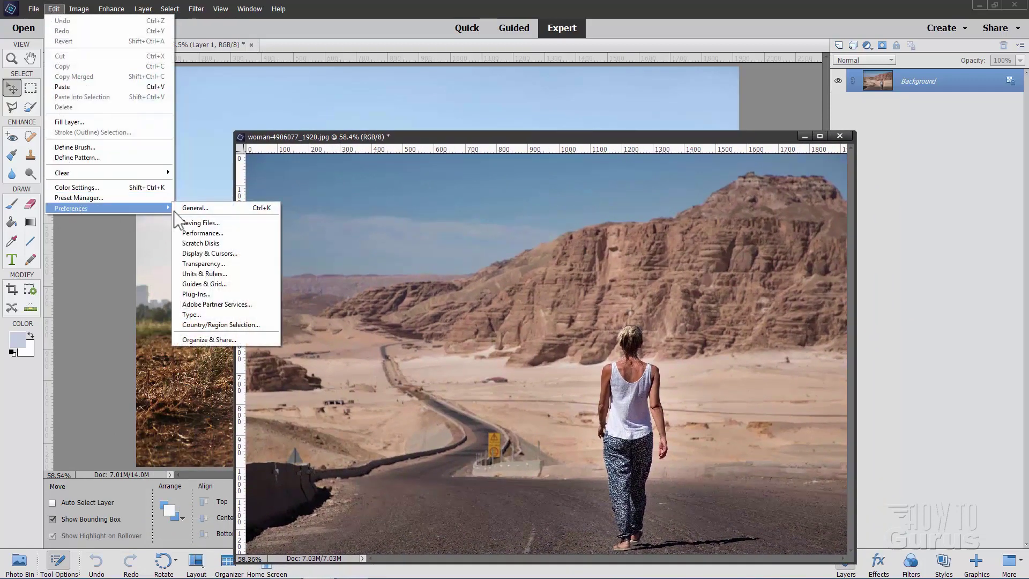
pyautogui.click(195, 207)
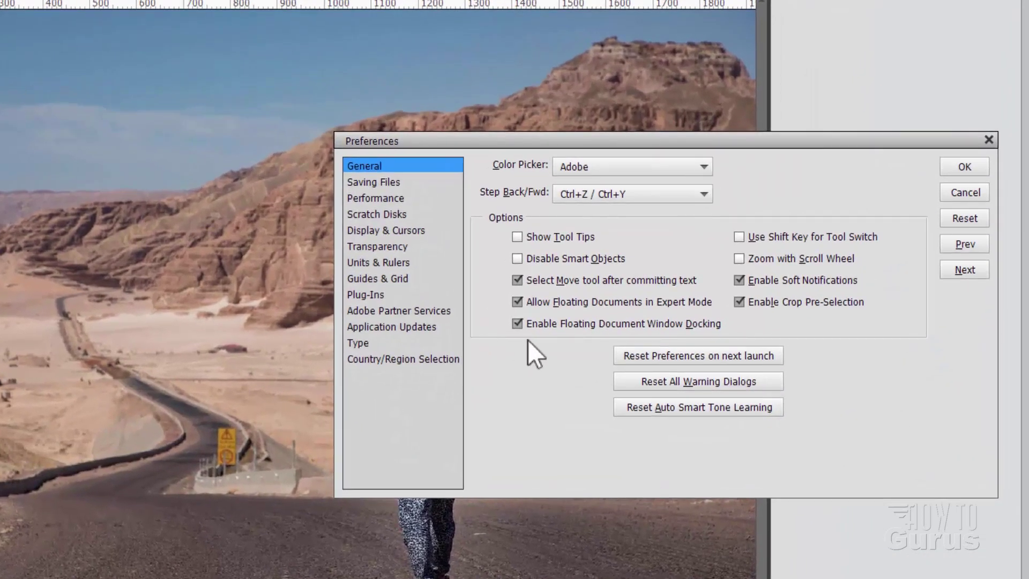
pyautogui.click(516, 301)
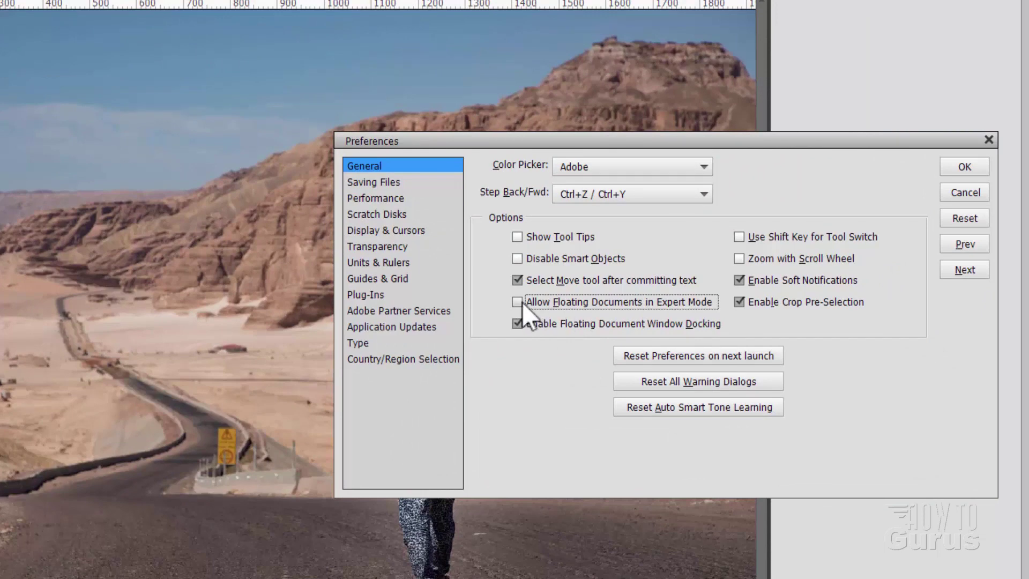
pyautogui.click(959, 167)
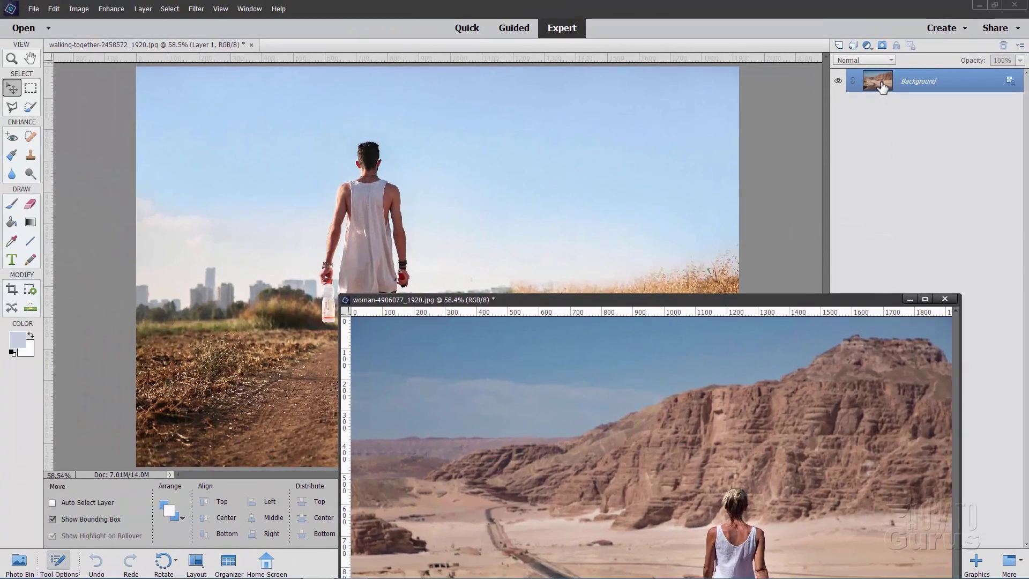
# - Copy the woman photo's Background layer into the walking-man image, close the woman photo, and shift the new layer so she stands beside him
pyautogui.moveTo(882, 85); pyautogui.dragTo(507, 163)
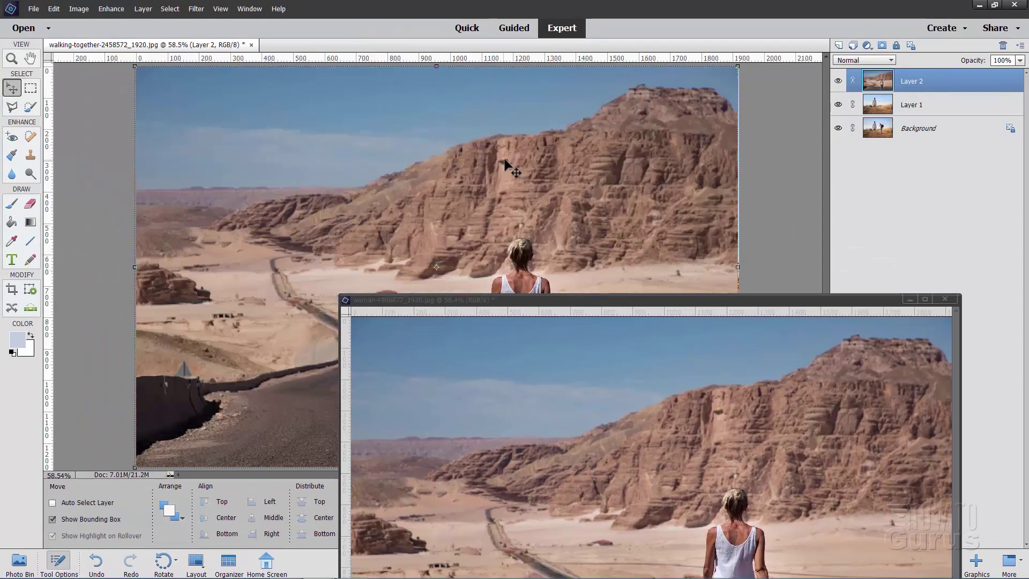
pyautogui.click(943, 299)
pyautogui.moveTo(550, 328); pyautogui.dragTo(499, 276)
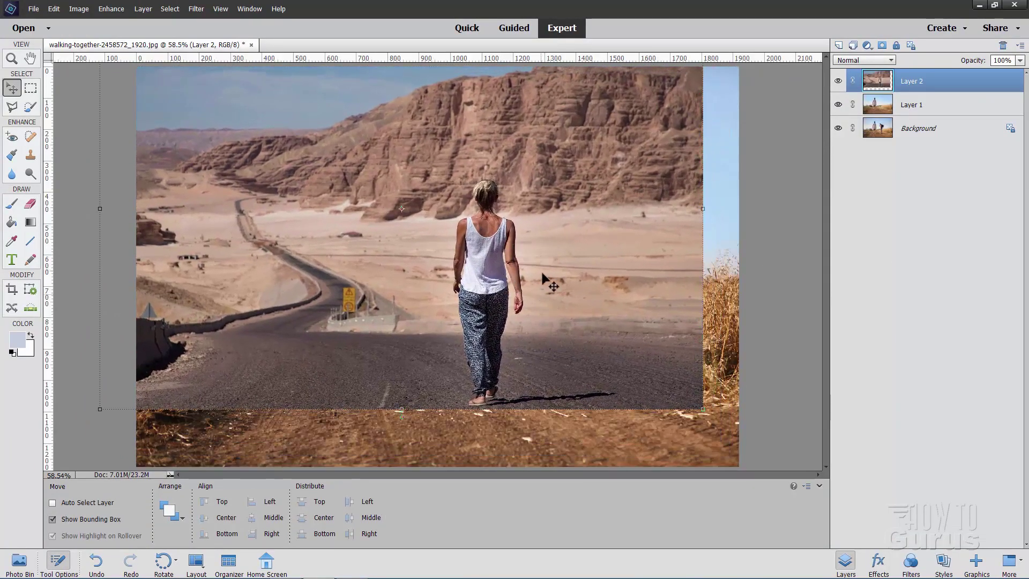
# - Lower the woman layer's opacity to 53% and line her feet up with the walking man's
pyautogui.click(1020, 60)
pyautogui.moveTo(1007, 77); pyautogui.dragTo(995, 81)
pyautogui.moveTo(487, 311); pyautogui.dragTo(484, 305)
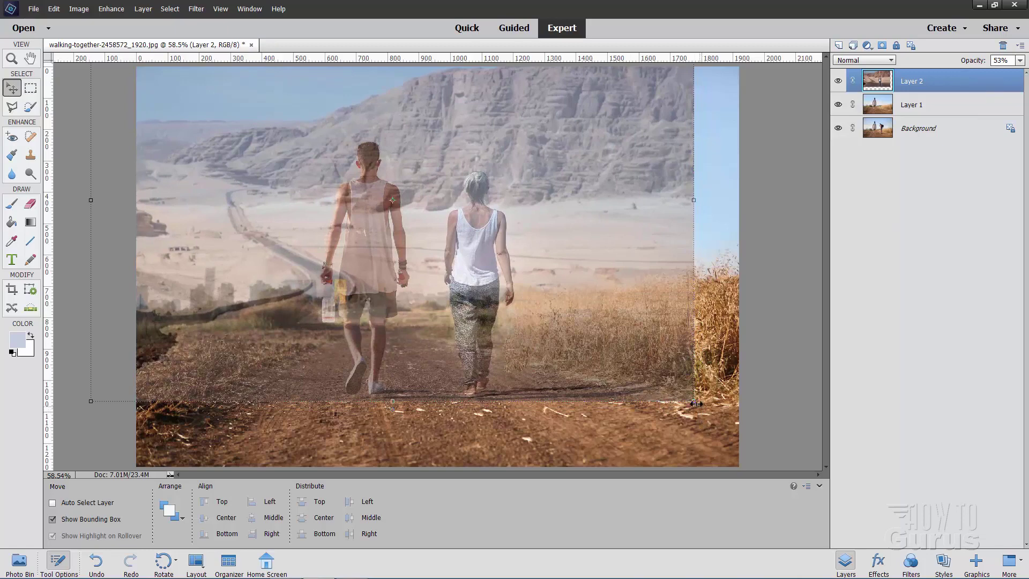
# - Scale the woman's layer up slightly, place her beside the man with feet level, and restore the layer's opacity to 100%
pyautogui.moveTo(694, 400); pyautogui.dragTo(782, 462)
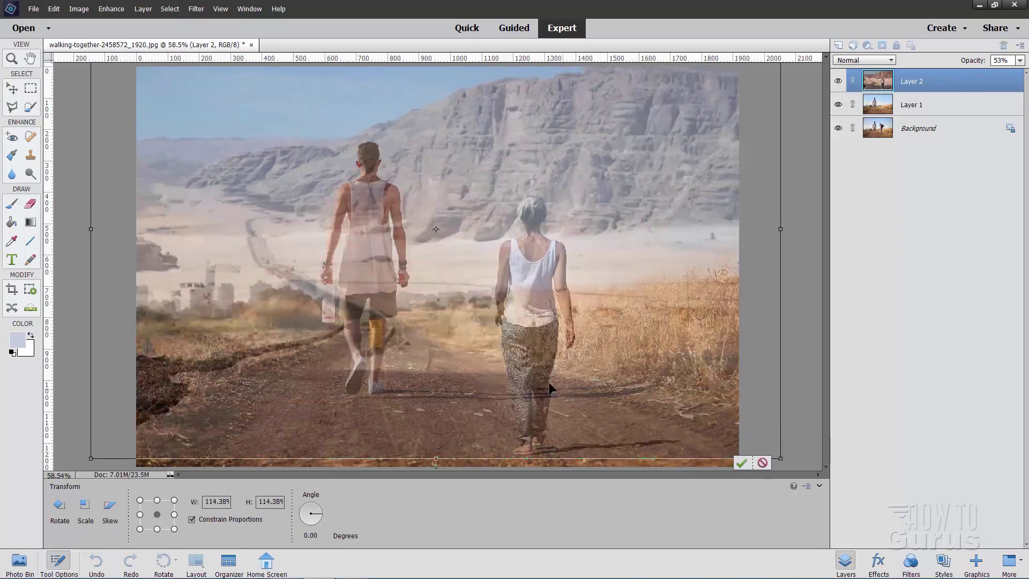
pyautogui.moveTo(549, 383); pyautogui.dragTo(486, 321)
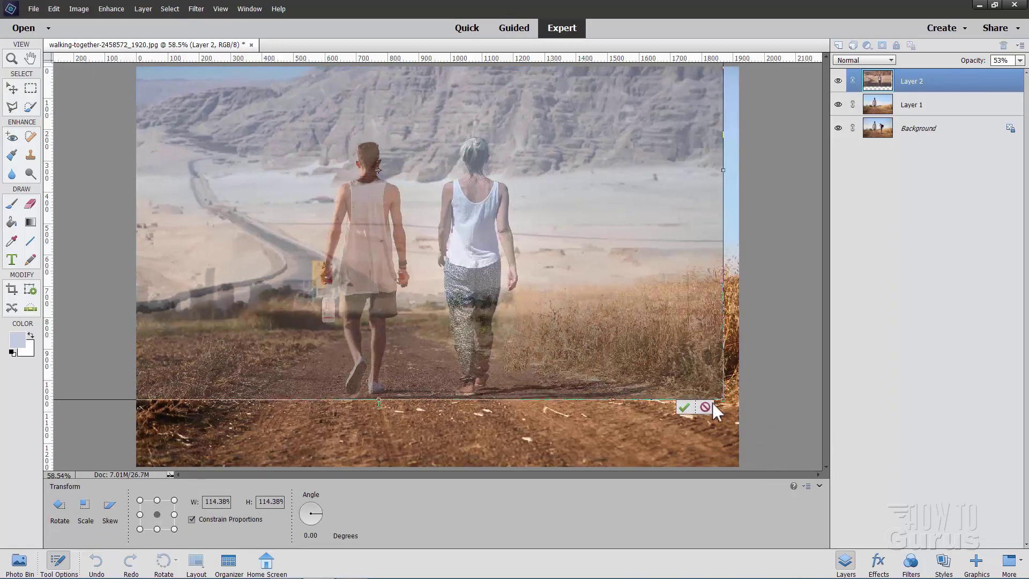
pyautogui.moveTo(722, 402); pyautogui.dragTo(673, 367)
pyautogui.moveTo(458, 285); pyautogui.dragTo(478, 320)
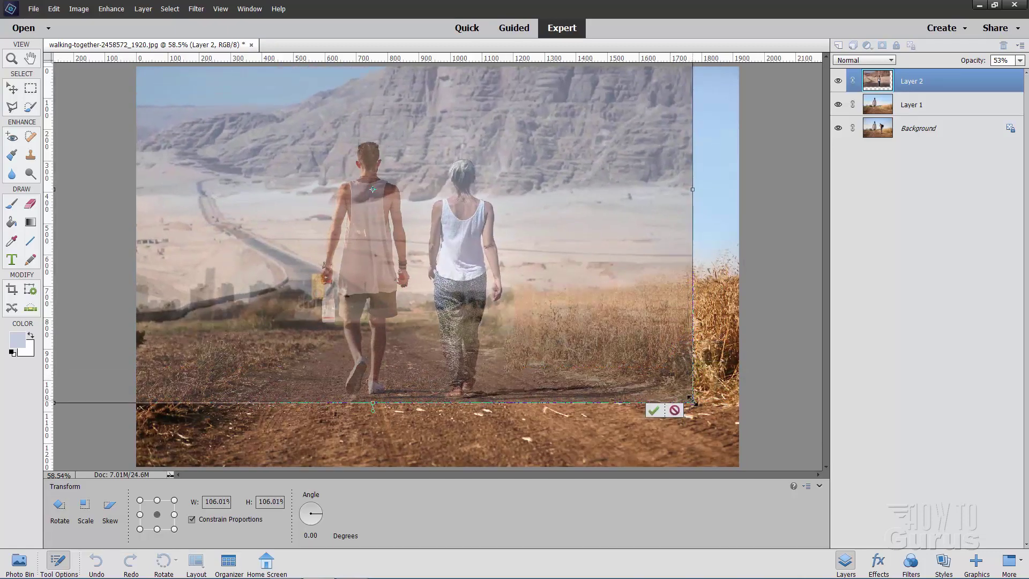
pyautogui.moveTo(694, 402); pyautogui.dragTo(682, 398)
pyautogui.moveTo(466, 347); pyautogui.dragTo(498, 316)
pyautogui.click(657, 407)
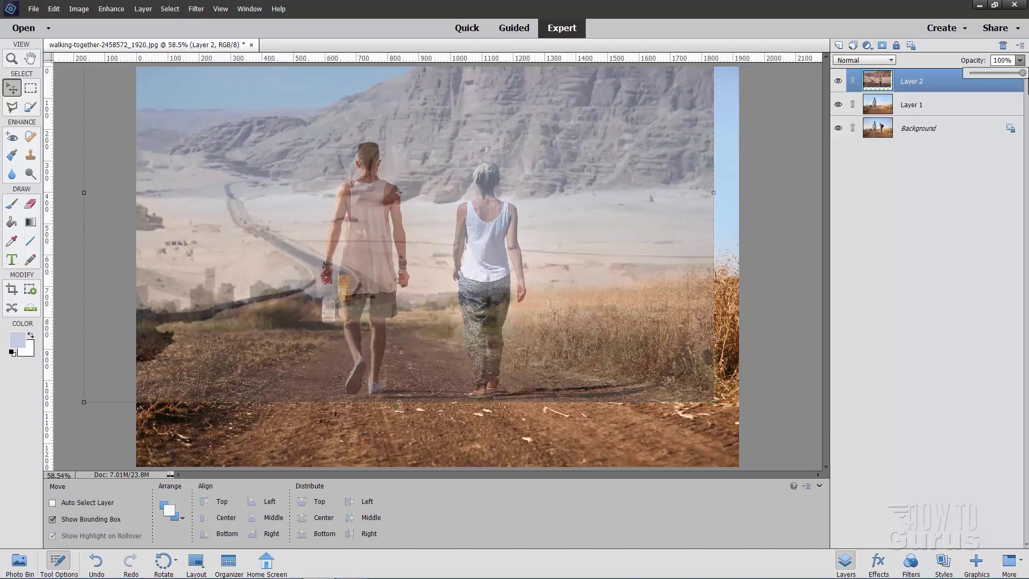
pyautogui.moveTo(995, 72); pyautogui.dragTo(1022, 72)
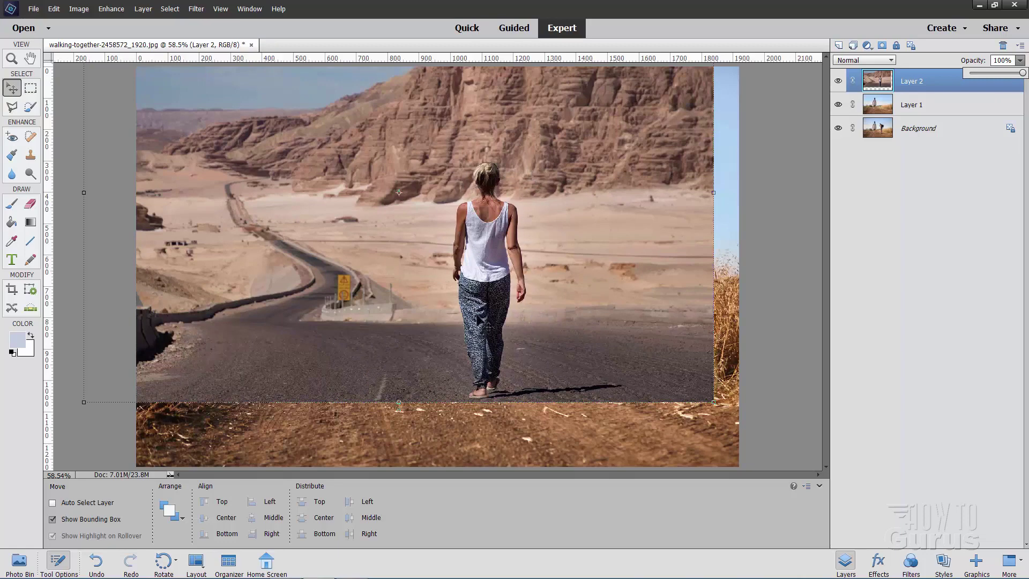
# - Examine the woman's outline from her hair down to her feet at 200% magnification
pyautogui.click(12, 57)
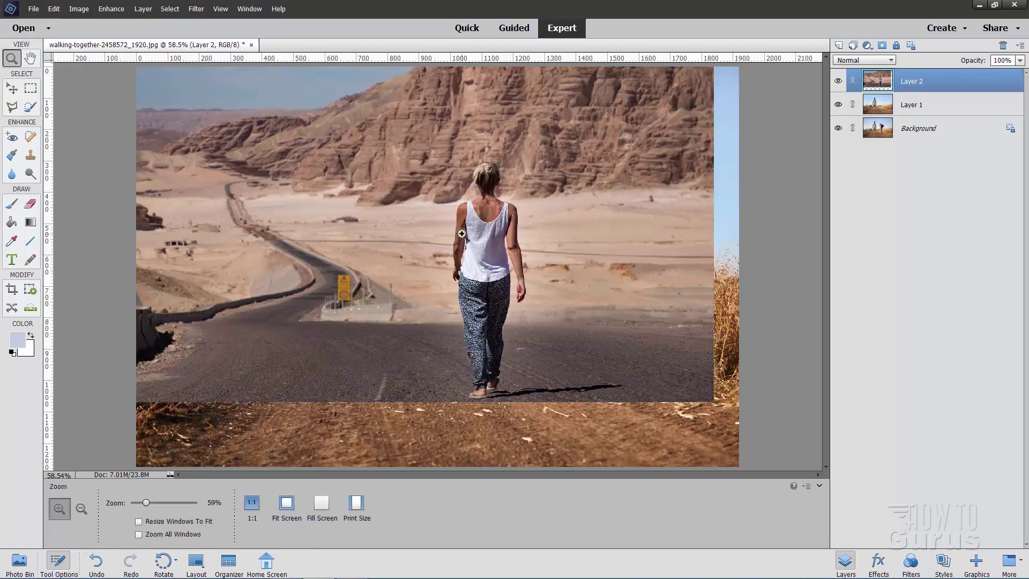
pyautogui.click(469, 234)
pyautogui.click(468, 234)
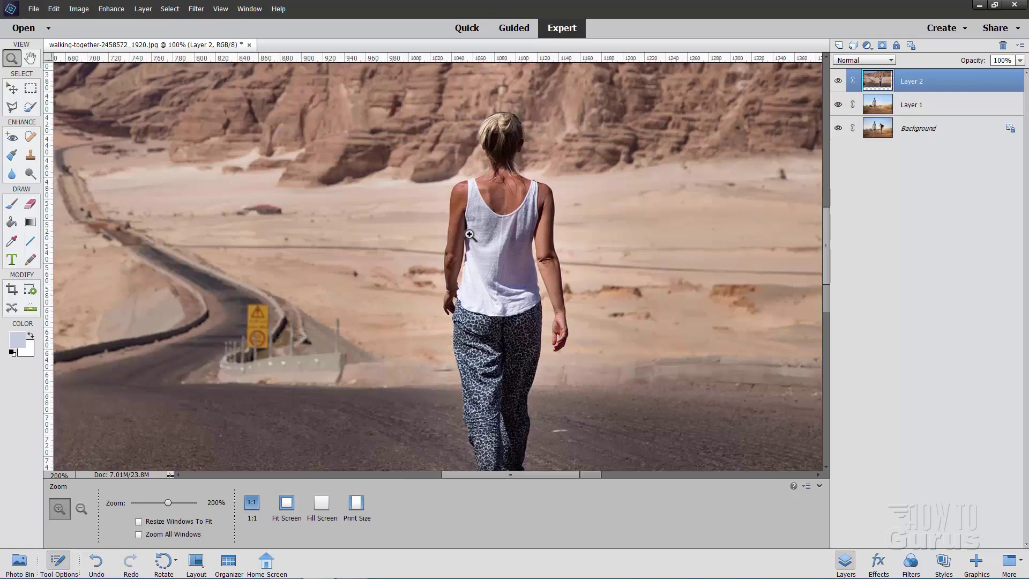
pyautogui.click(471, 215)
pyautogui.click(11, 88)
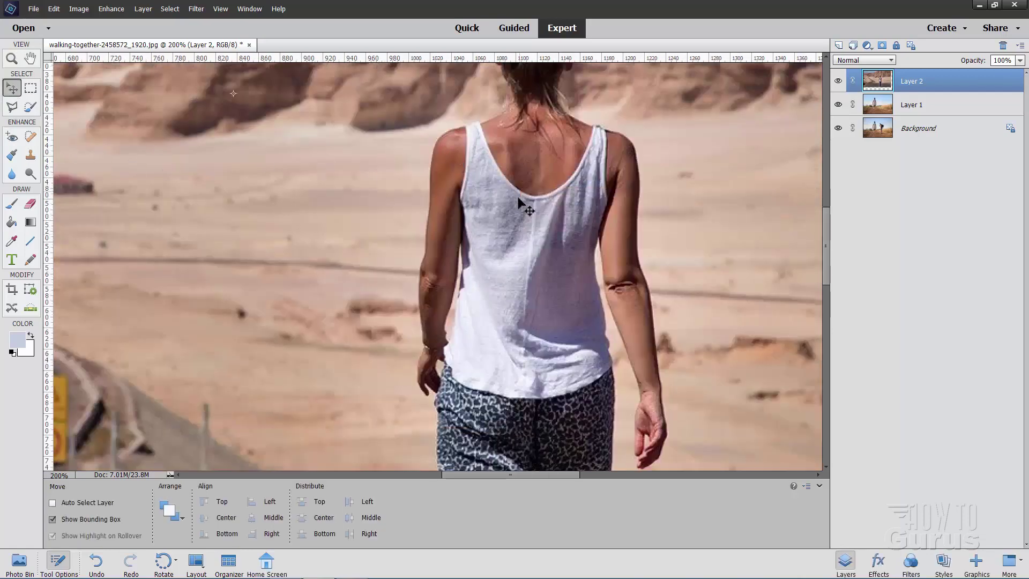
pyautogui.moveTo(826, 214); pyautogui.dragTo(823, 185)
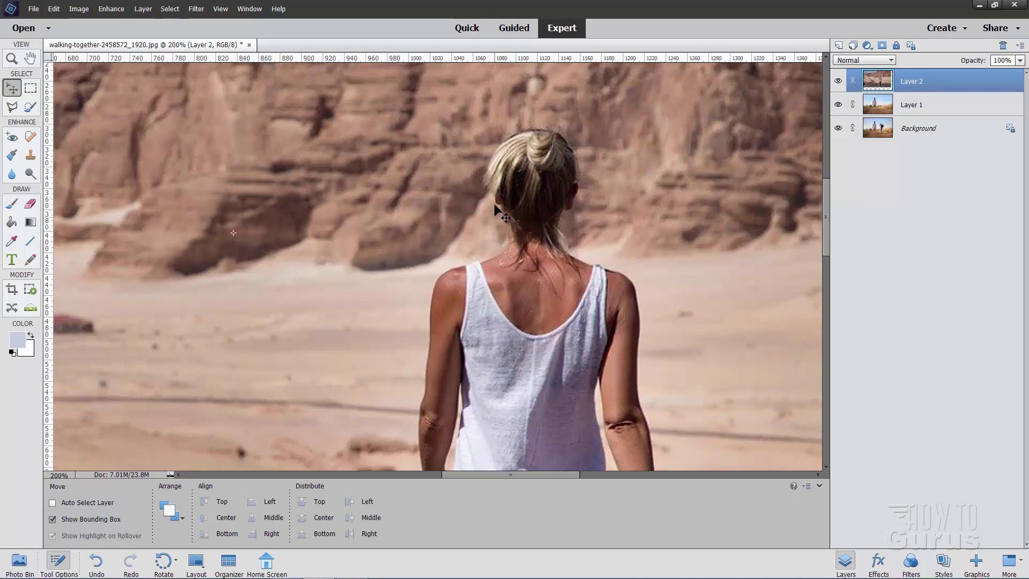
pyautogui.scroll(-5, 659, 260)
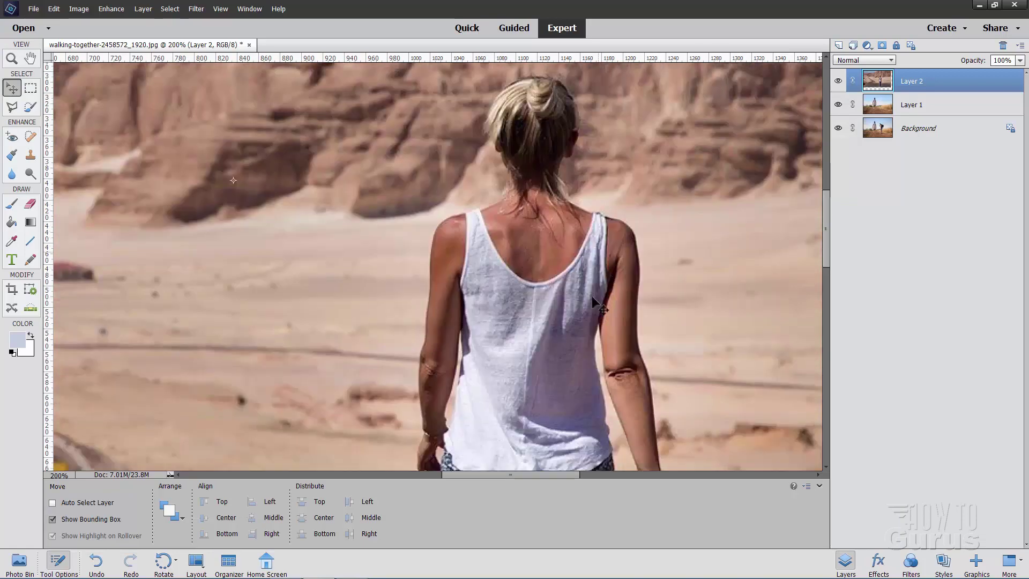
pyautogui.scroll(-10, 680, 246)
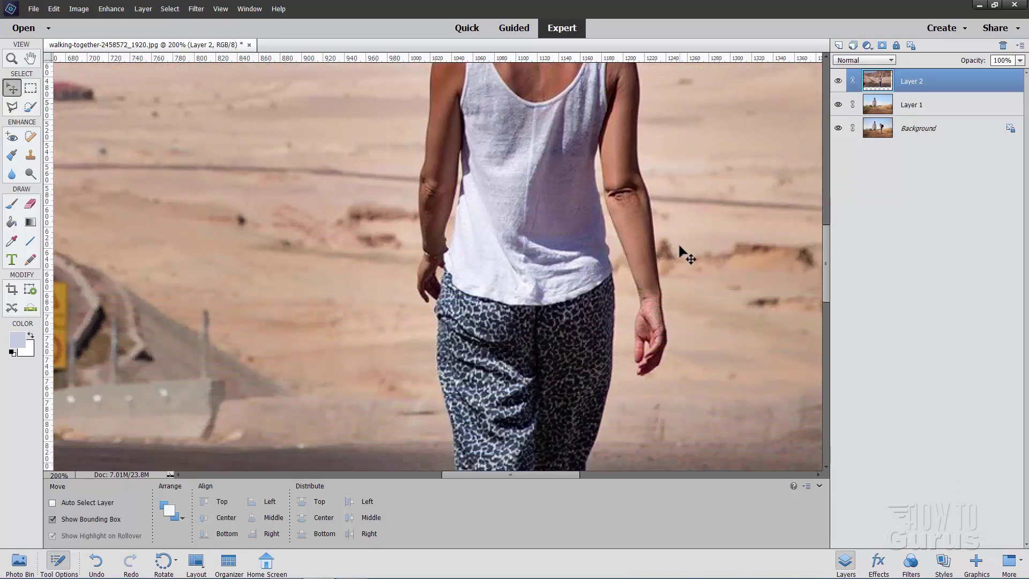
pyautogui.scroll(-6, 679, 247)
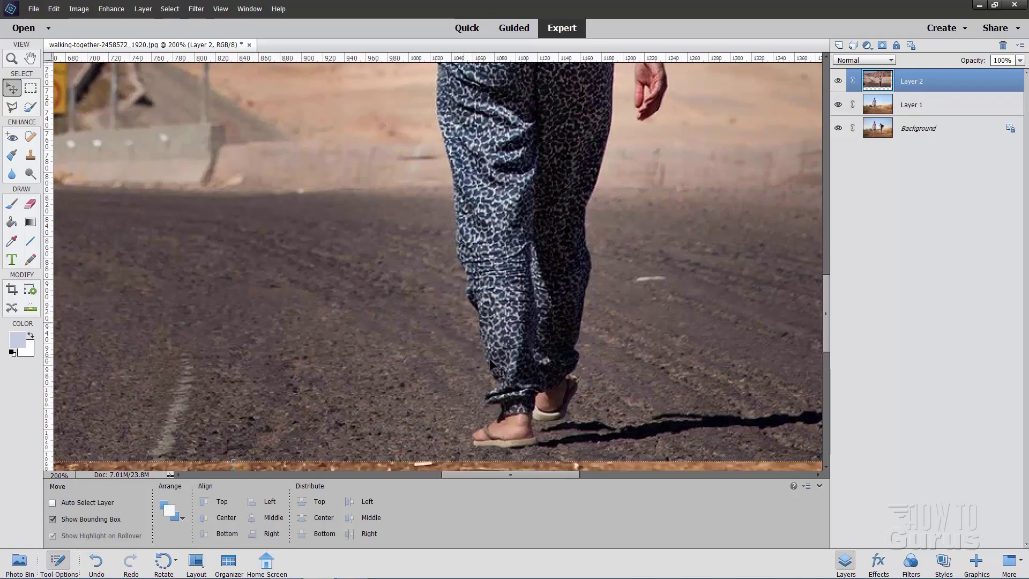
pyautogui.scroll(4, 627, 323)
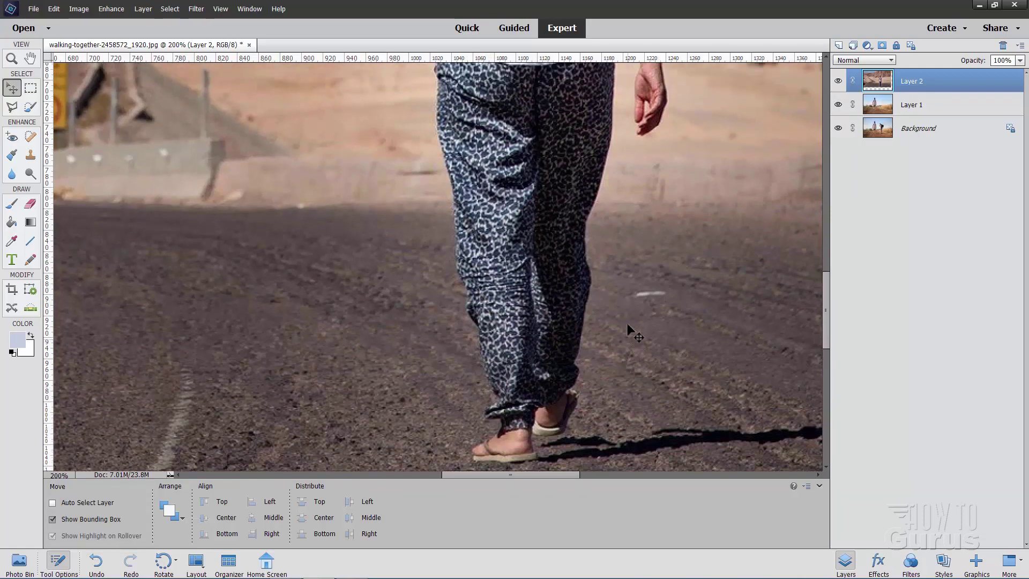
pyautogui.scroll(13, 627, 323)
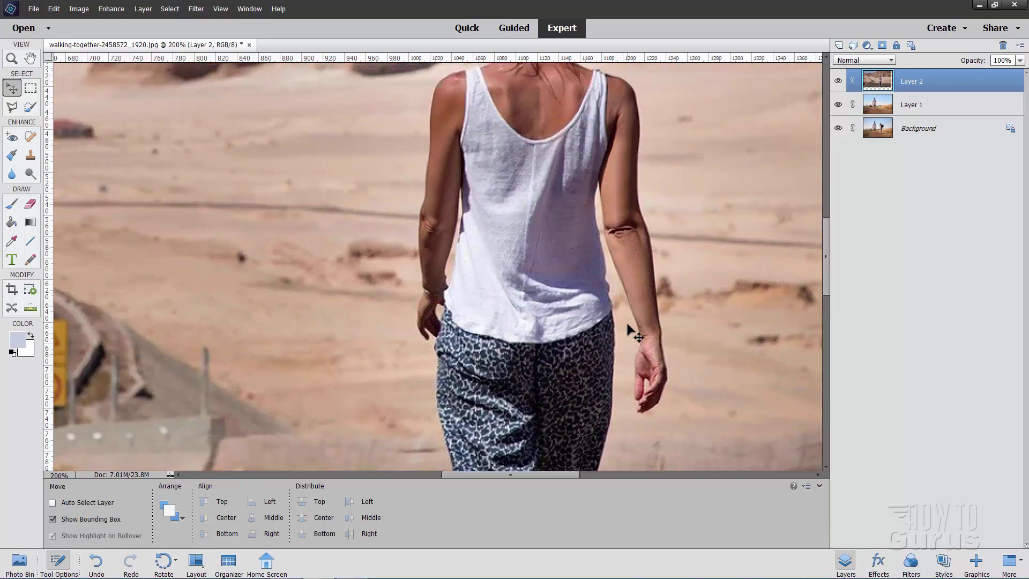
# - Start a Polygonal Lasso outline at the woman's hair and trace down the left side of her head and neck
pyautogui.scroll(5, 628, 325)
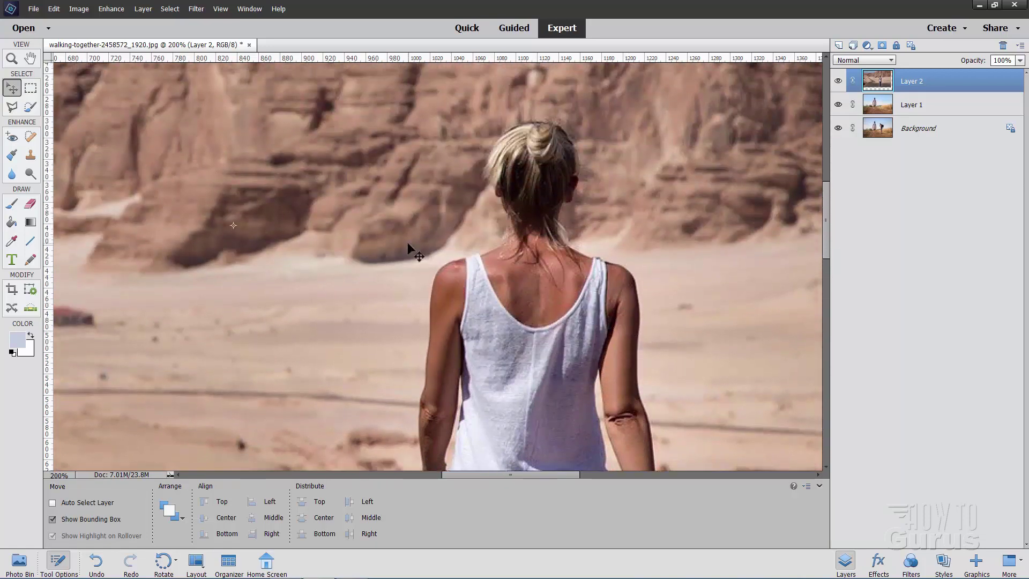
pyautogui.press('l')
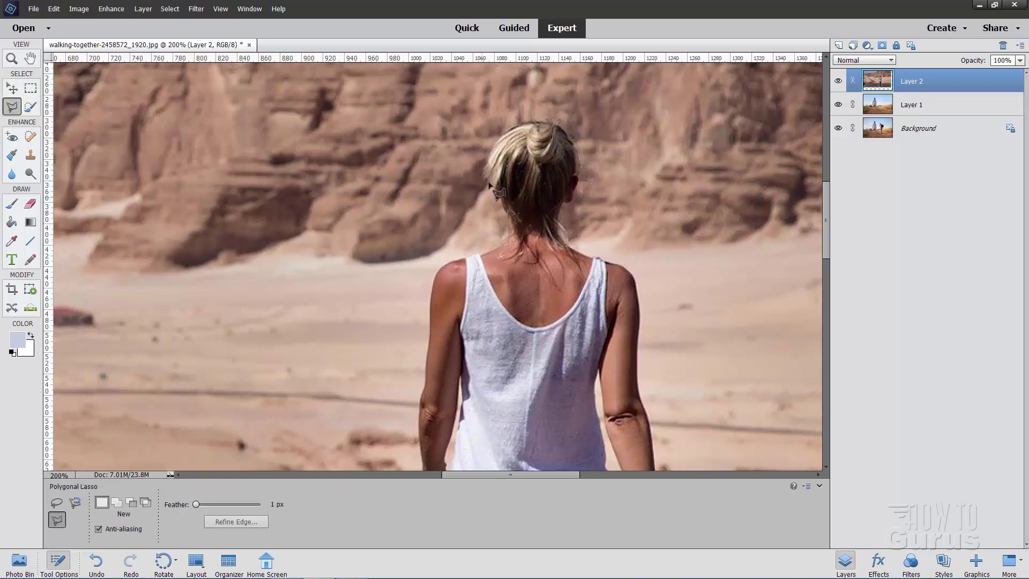
pyautogui.click(494, 136)
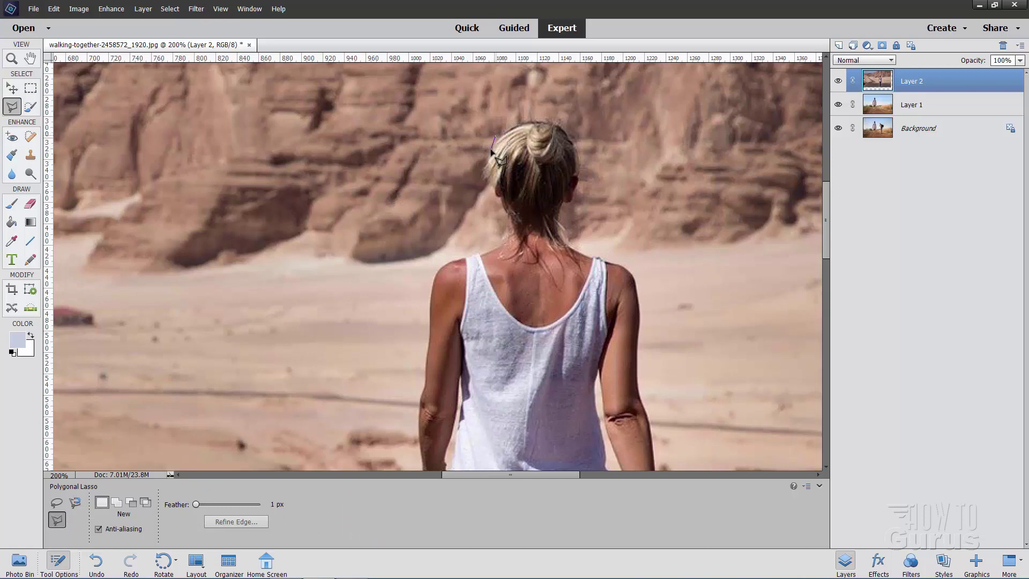
pyautogui.click(480, 181)
pyautogui.click(503, 220)
pyautogui.click(502, 234)
pyautogui.click(497, 244)
# - Continue the lasso outline over her left shoulder and down the outside of her left arm past the elbow
pyautogui.click(434, 270)
pyautogui.click(430, 284)
pyautogui.click(427, 304)
pyautogui.click(427, 328)
pyautogui.click(422, 382)
pyautogui.click(417, 401)
pyautogui.click(415, 412)
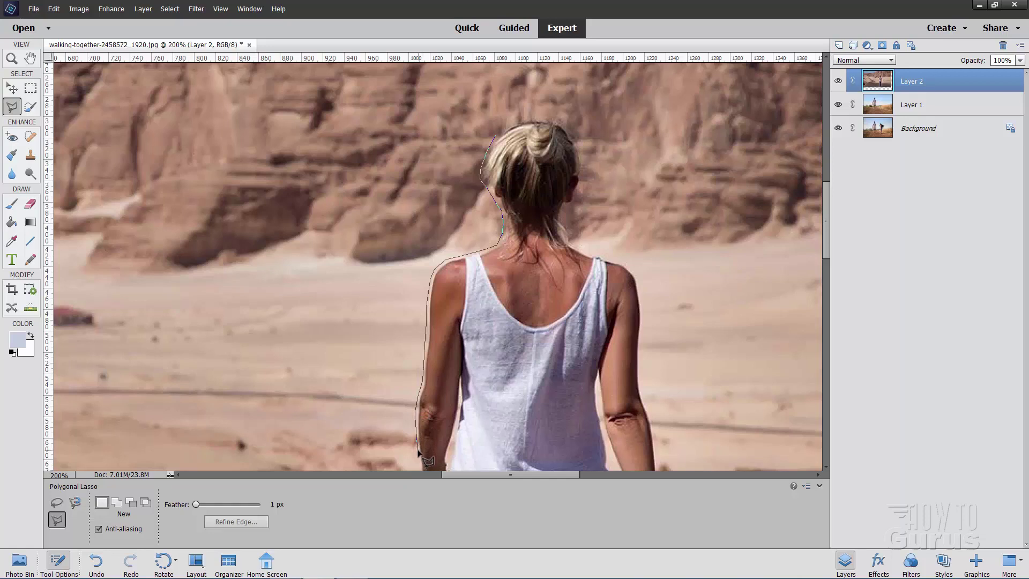
pyautogui.press('space')
pyautogui.moveTo(419, 455); pyautogui.dragTo(389, 139)
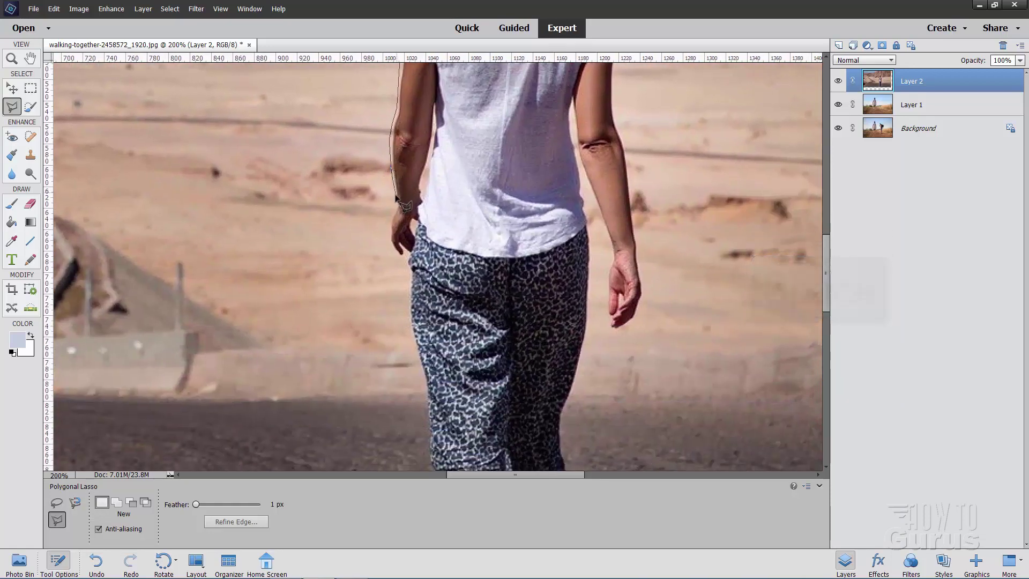
# - Extend the outline around her left hand and down the outer edge of the patterned trousers towards the knee
pyautogui.click(397, 199)
pyautogui.click(390, 213)
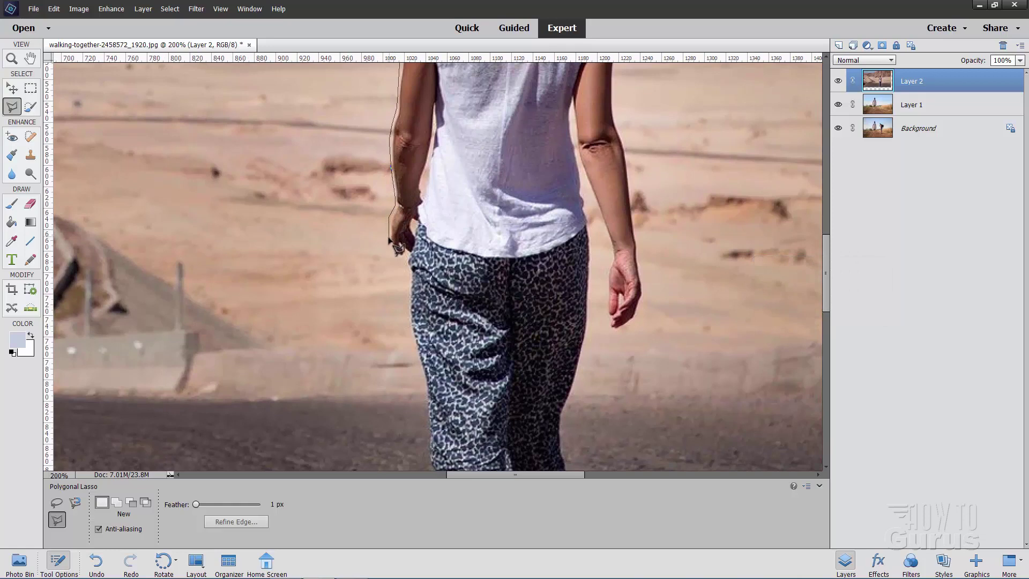
pyautogui.click(389, 239)
pyautogui.click(396, 256)
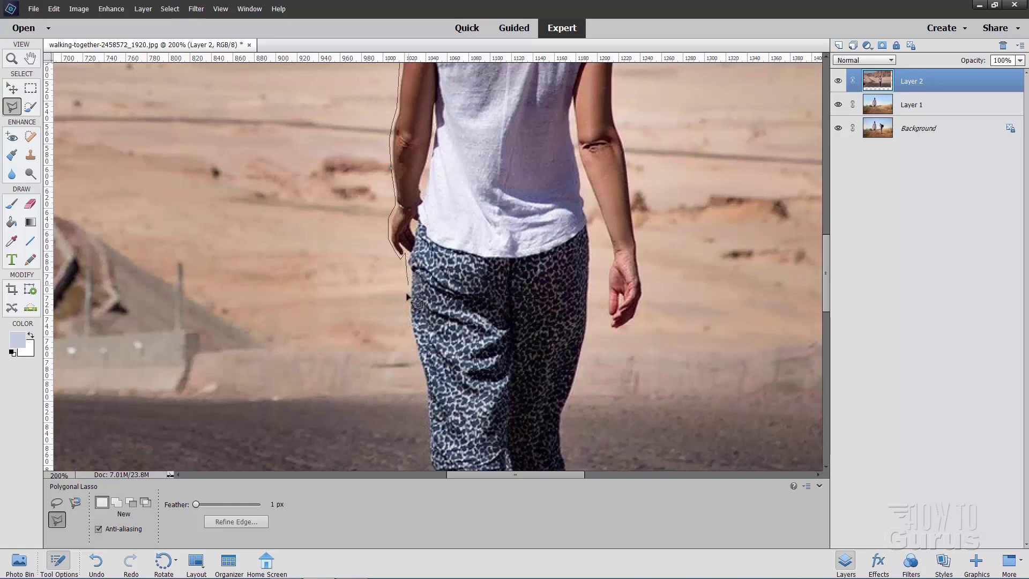
pyautogui.click(409, 329)
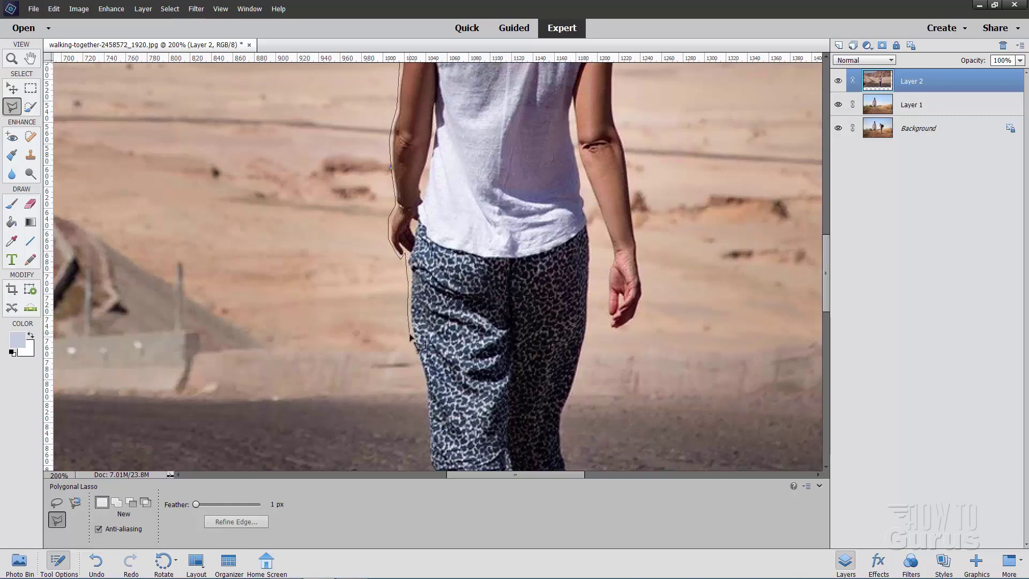
pyautogui.click(420, 372)
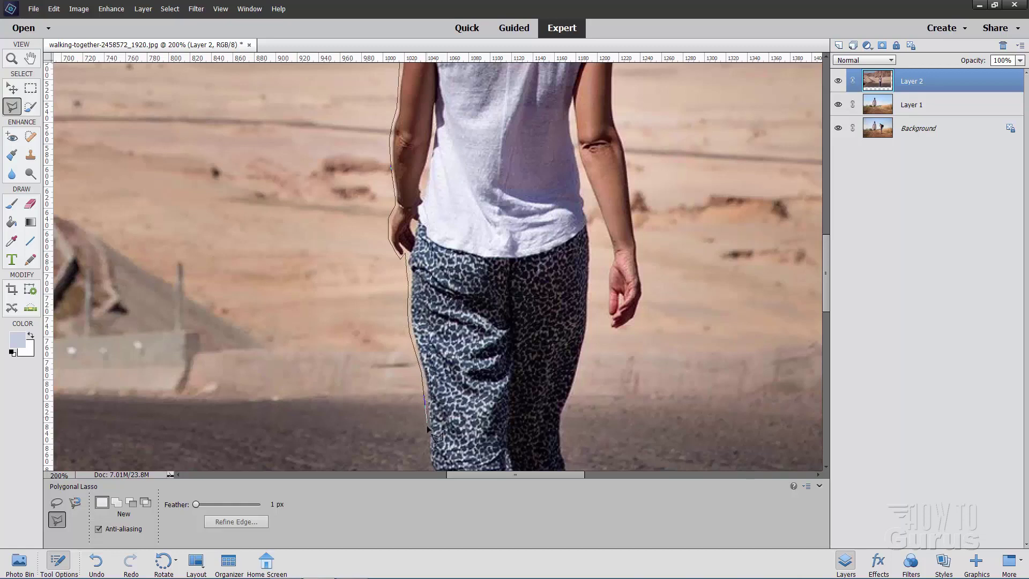
pyautogui.moveTo(427, 429); pyautogui.dragTo(391, 197)
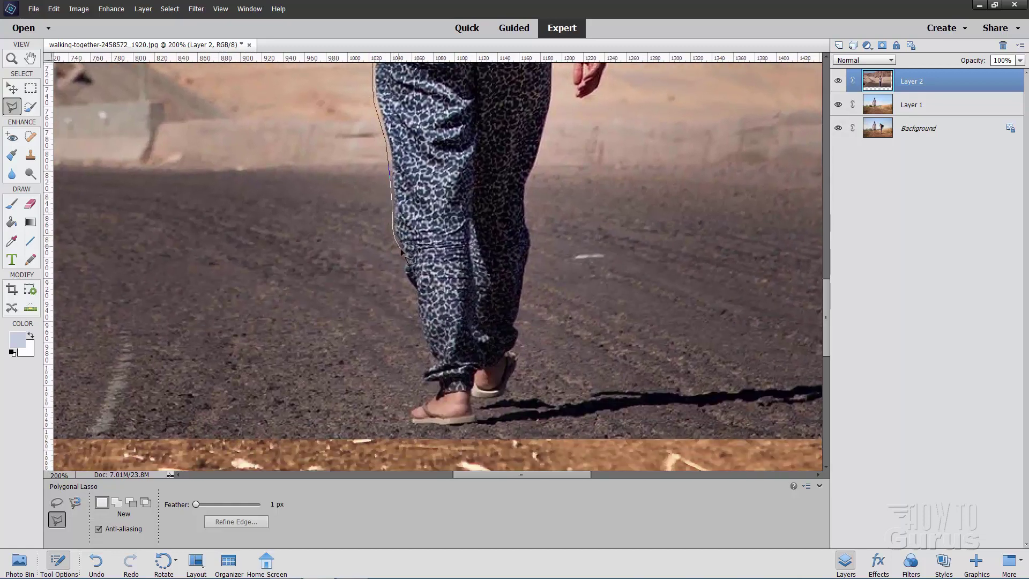
# - Trace her lower left leg, the trouser cuff and around the left sandal down to its sole
pyautogui.click(401, 249)
pyautogui.click(400, 270)
pyautogui.click(413, 293)
pyautogui.click(421, 379)
pyautogui.click(435, 383)
pyautogui.click(435, 394)
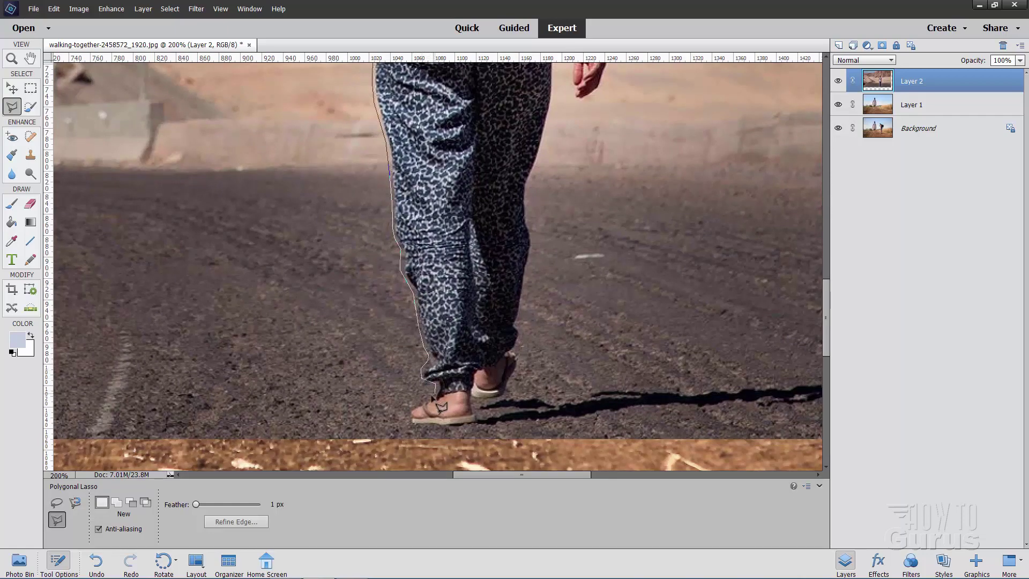
pyautogui.click(407, 409)
pyautogui.click(406, 421)
pyautogui.click(424, 427)
pyautogui.click(463, 426)
pyautogui.click(481, 420)
# - Carry the outline around her right heel and up the outer edge of the right trouser leg
pyautogui.click(476, 403)
pyautogui.click(502, 397)
pyautogui.click(517, 359)
pyautogui.click(523, 331)
pyautogui.click(531, 257)
pyautogui.click(531, 234)
pyautogui.click(526, 201)
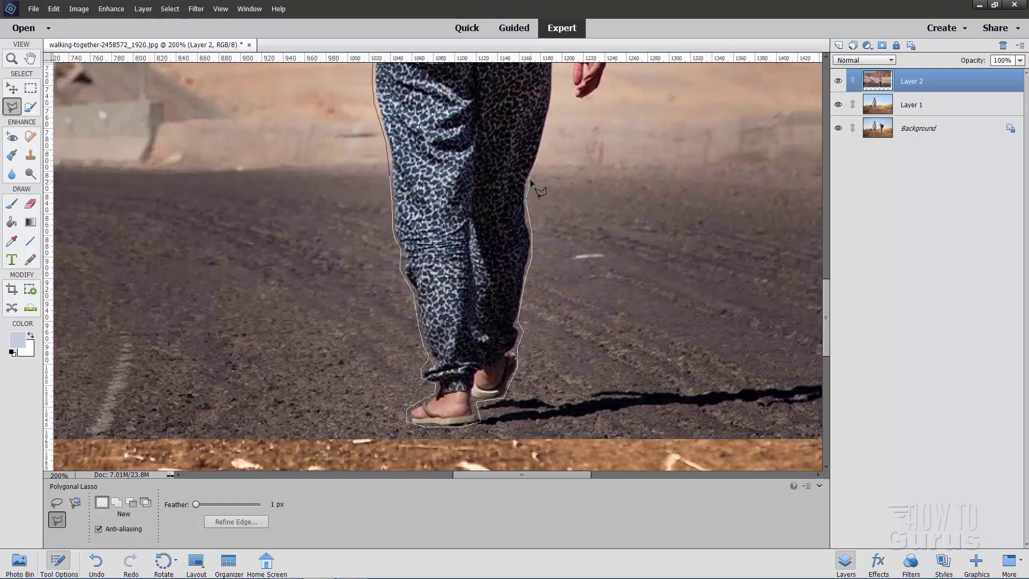
pyautogui.click(531, 180)
pyautogui.moveTo(547, 124); pyautogui.dragTo(500, 334)
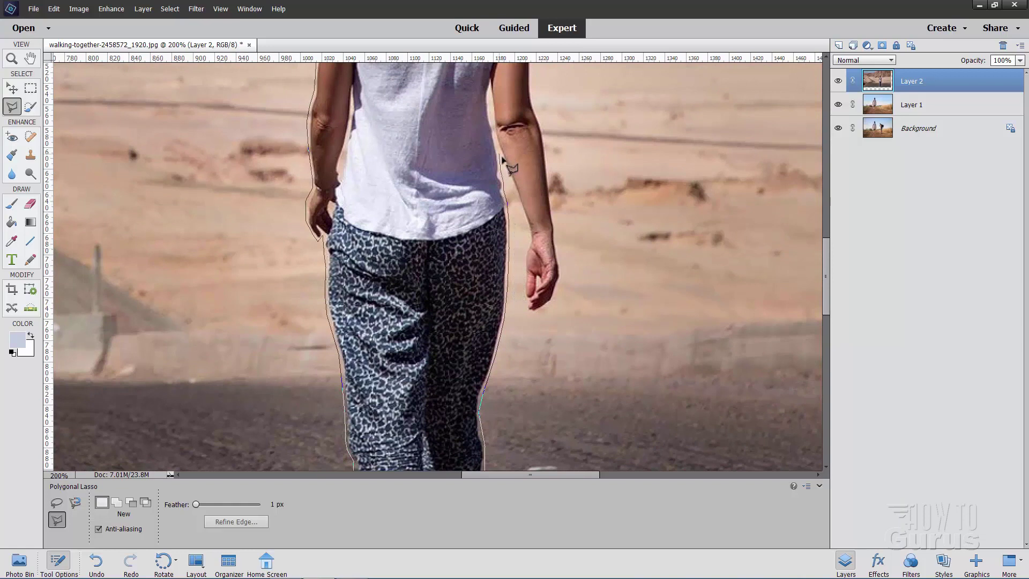
# - Trace the inner edge of her right arm from the torso down, around the hand and back up the outside
pyautogui.click(498, 154)
pyautogui.click(530, 238)
pyautogui.click(527, 310)
pyautogui.click(561, 274)
pyautogui.moveTo(535, 135)
pyautogui.mouseDown()
pyautogui.moveTo(522, 305)
pyautogui.moveTo(531, 310)
pyautogui.mouseUp()
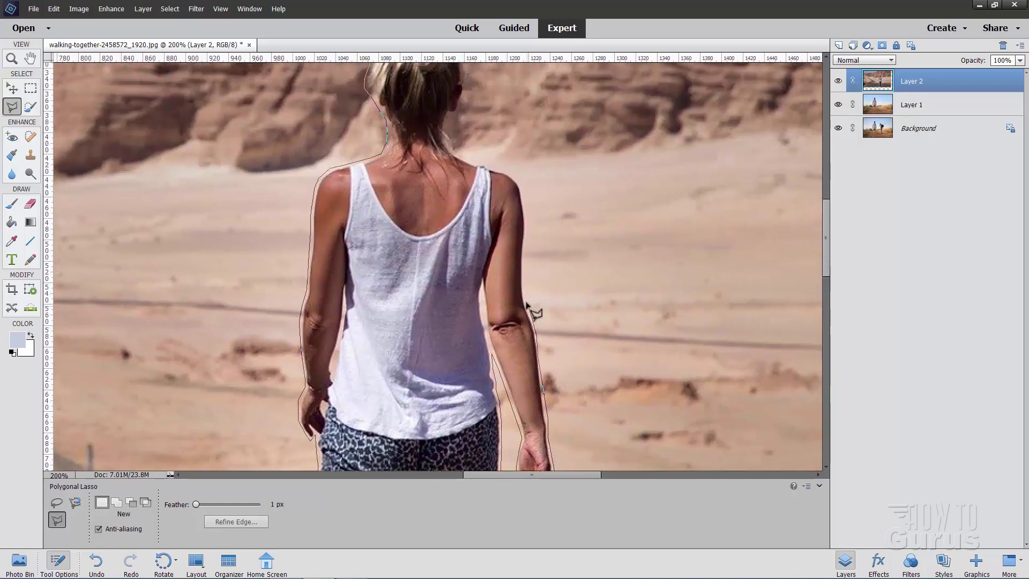
# - Trace up her right upper arm, over the shoulder and along the right side of the neck to the ear
pyautogui.click(528, 215)
pyautogui.click(523, 191)
pyautogui.click(519, 177)
pyautogui.click(493, 164)
pyautogui.click(477, 161)
pyautogui.click(458, 154)
pyautogui.click(454, 144)
pyautogui.click(443, 127)
pyautogui.click(447, 116)
pyautogui.click(456, 113)
pyautogui.moveTo(465, 96); pyautogui.dragTo(463, 209)
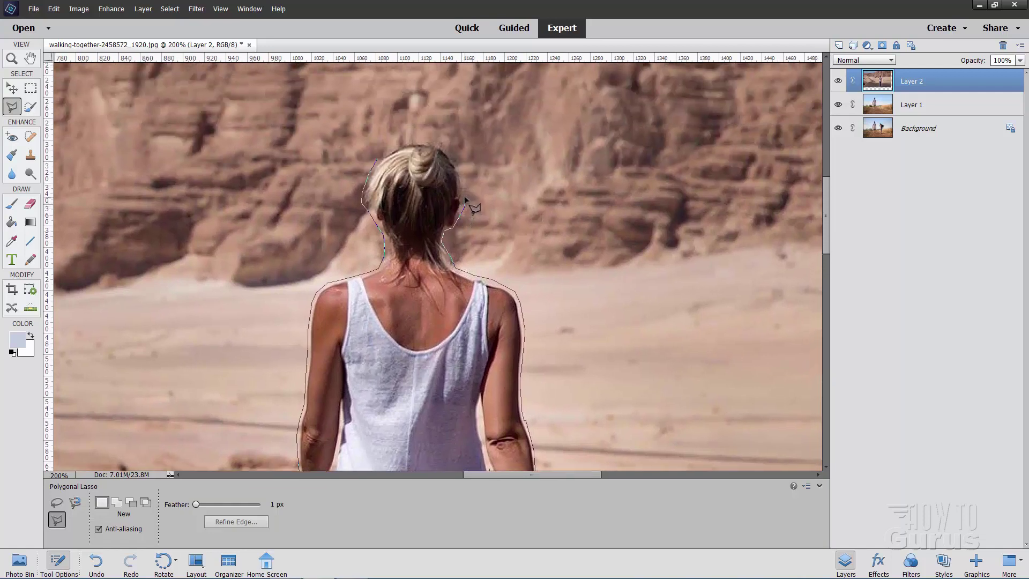
# - Trace over the top of her hair and close the lasso selection at its starting point
pyautogui.click(464, 192)
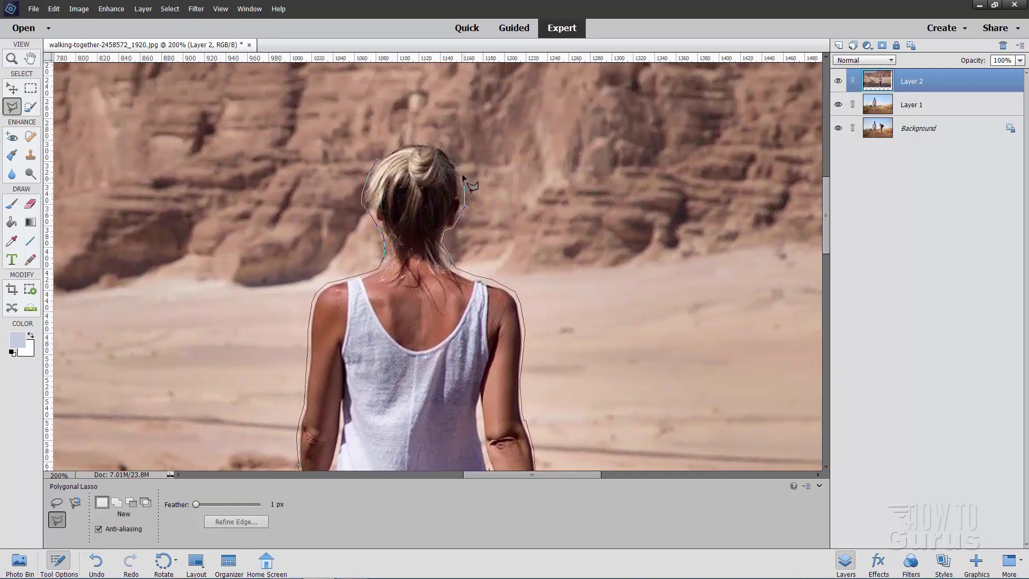
pyautogui.click(435, 141)
pyautogui.click(411, 138)
pyautogui.click(390, 145)
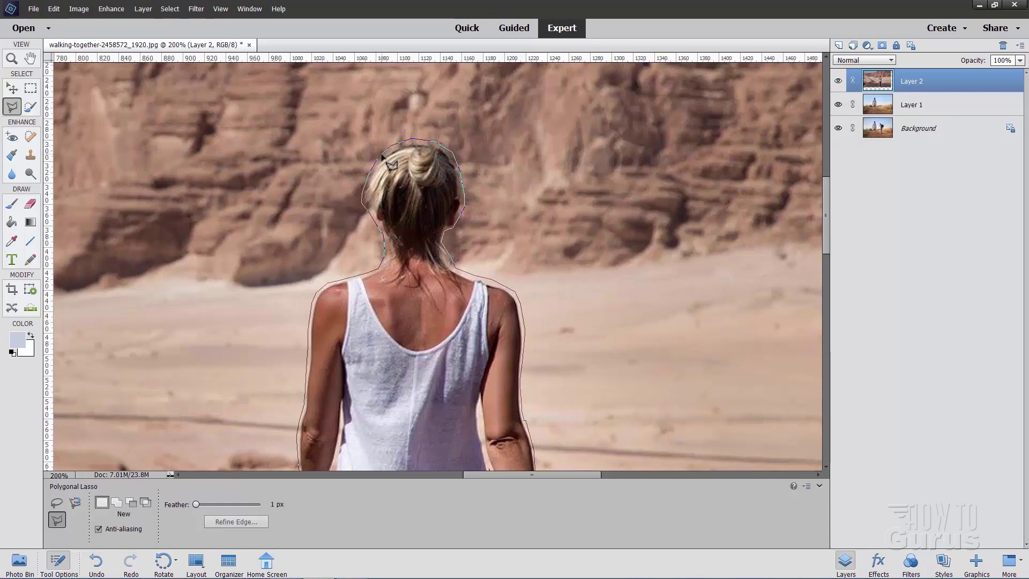
pyautogui.click(381, 155)
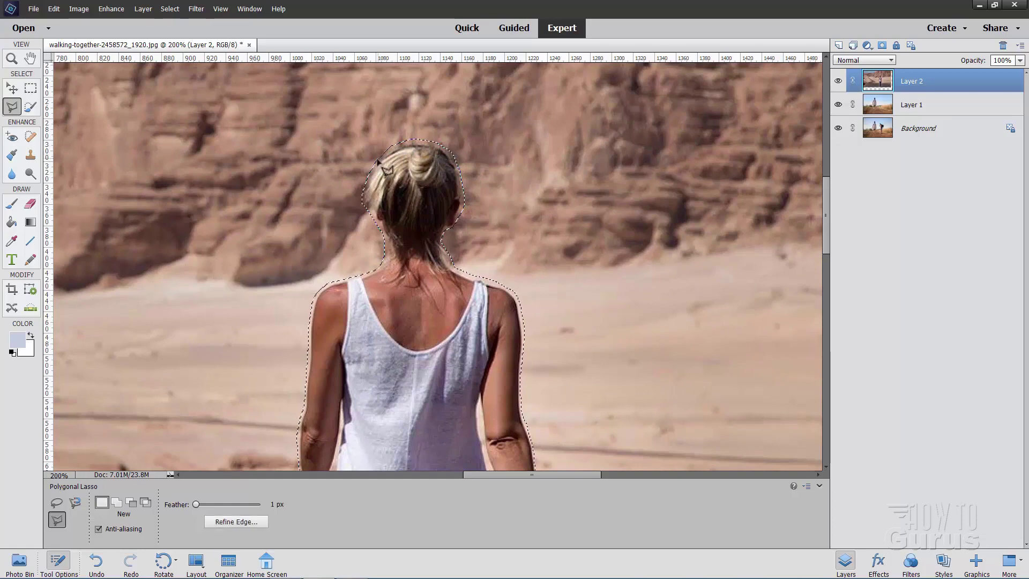
# - Open Refine Edge for the selection and preview it in Overlay view
pyautogui.click(234, 522)
pyautogui.click(844, 157)
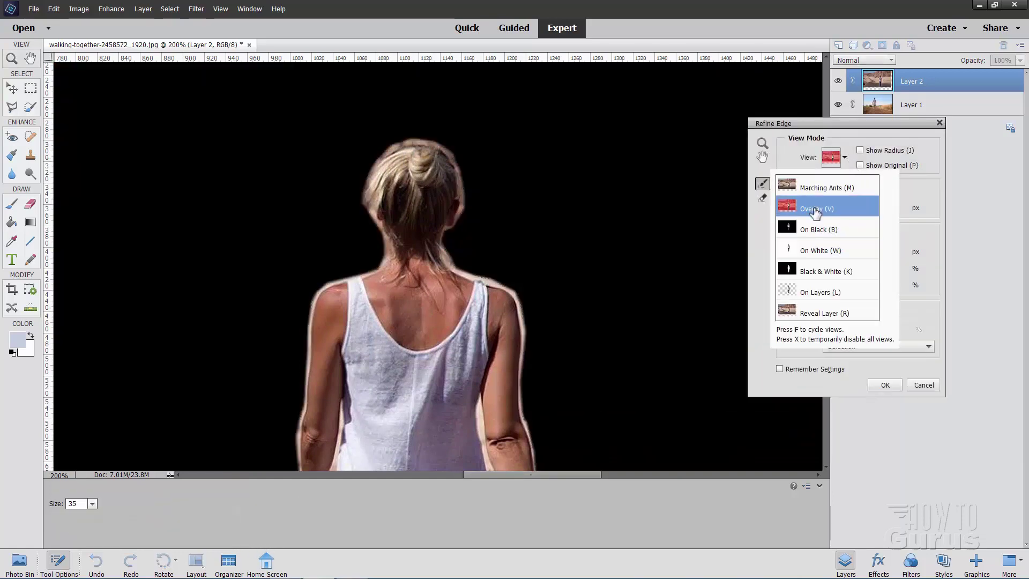
pyautogui.click(814, 210)
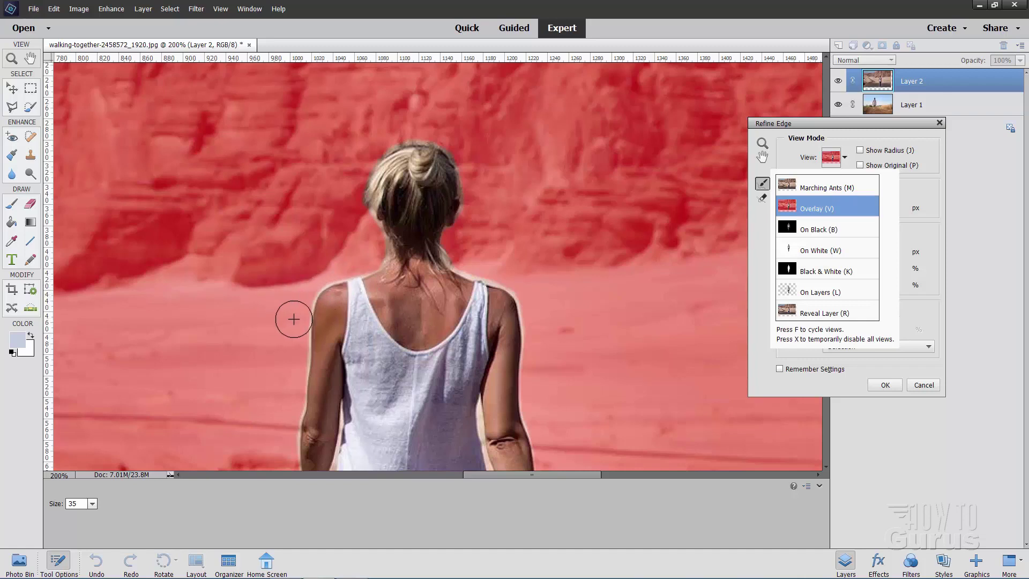
# - Reduce the refine brush size to 10 and enable Smart Radius with a radius of 1 px
pyautogui.moveTo(315, 297); pyautogui.dragTo(282, 333)
pyautogui.moveTo(84, 504); pyautogui.dragTo(46, 506)
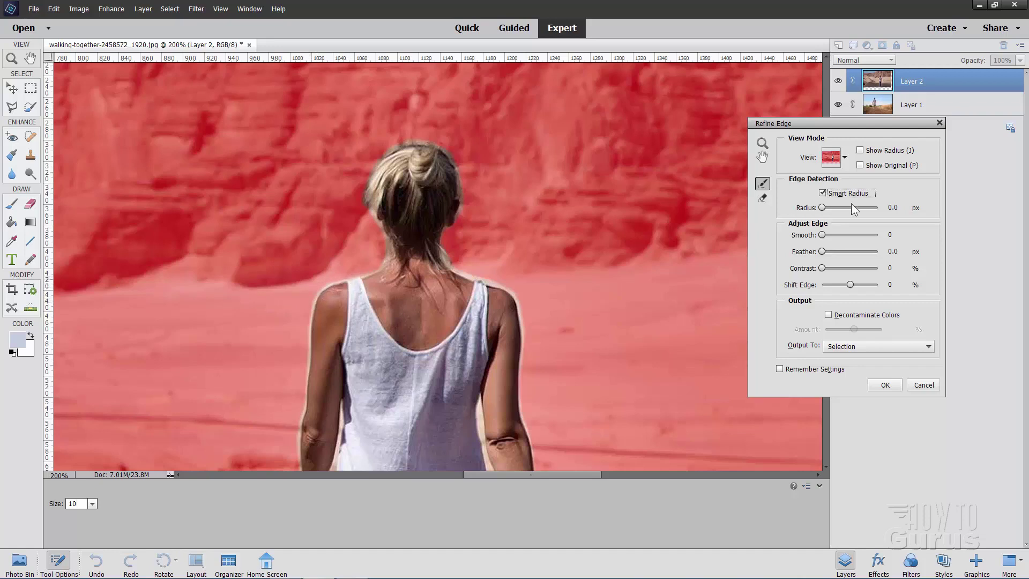
pyautogui.write('1')
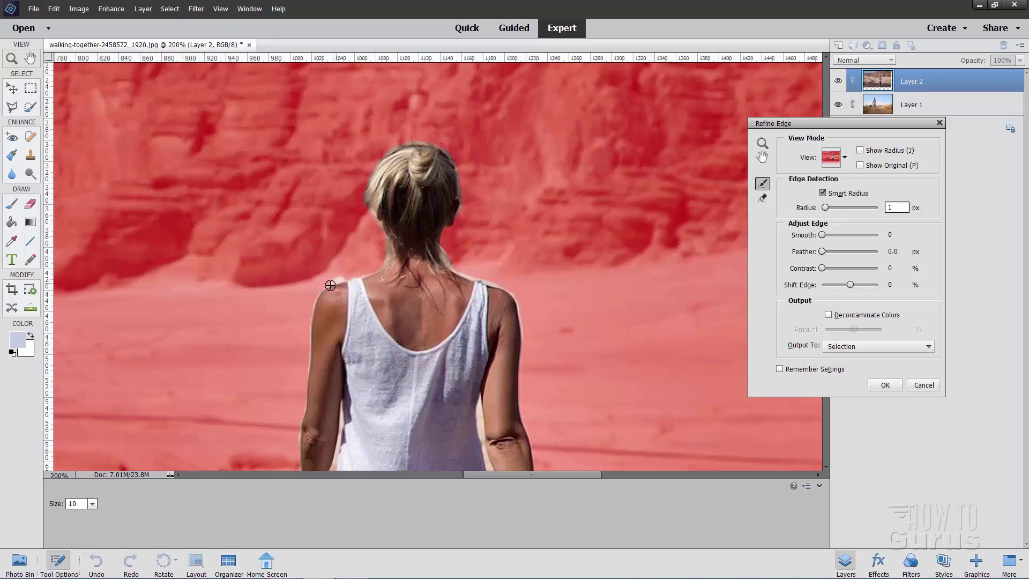
# - Brush the selection edge along her left arm, shoulder, neck and hair to refine out the background fringe
pyautogui.click(312, 316)
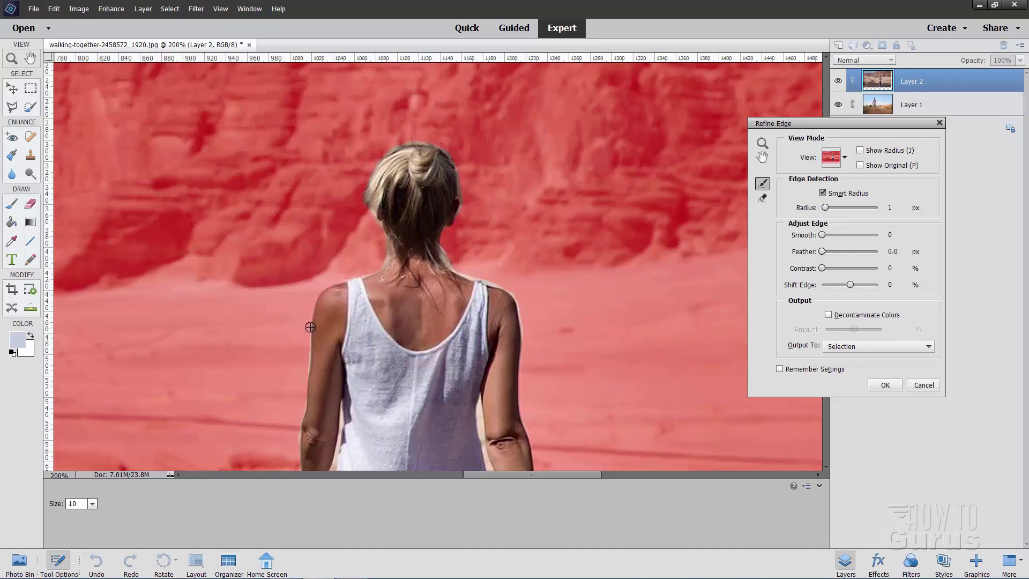
pyautogui.moveTo(309, 378)
pyautogui.mouseDown()
pyautogui.moveTo(290, 432)
pyautogui.moveTo(307, 392)
pyautogui.moveTo(300, 446)
pyautogui.moveTo(265, 416)
pyautogui.mouseUp()
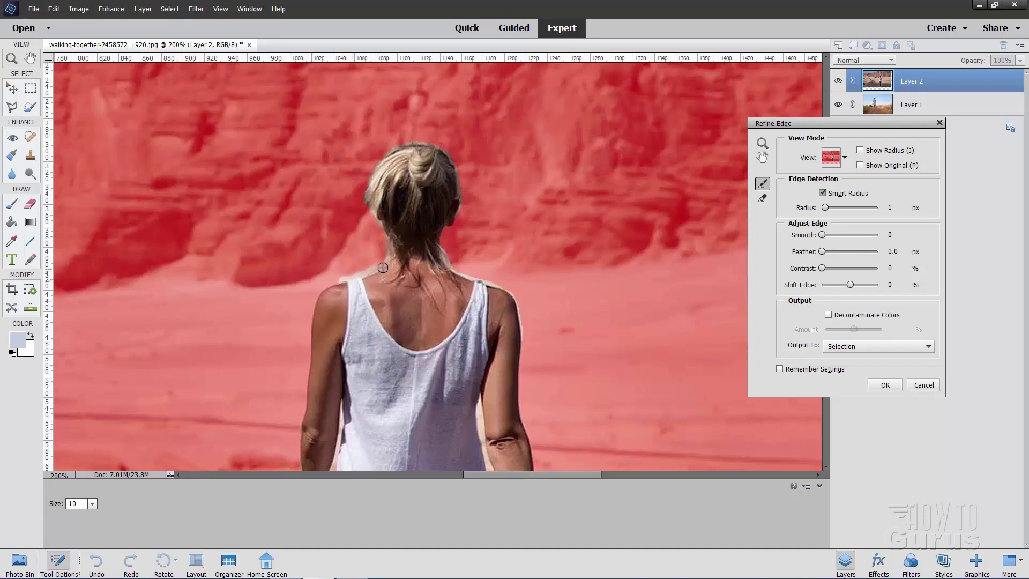
pyautogui.moveTo(388, 246)
pyautogui.mouseDown()
pyautogui.moveTo(372, 234)
pyautogui.moveTo(389, 245)
pyautogui.moveTo(379, 224)
pyautogui.moveTo(358, 244)
pyautogui.moveTo(377, 222)
pyautogui.mouseUp()
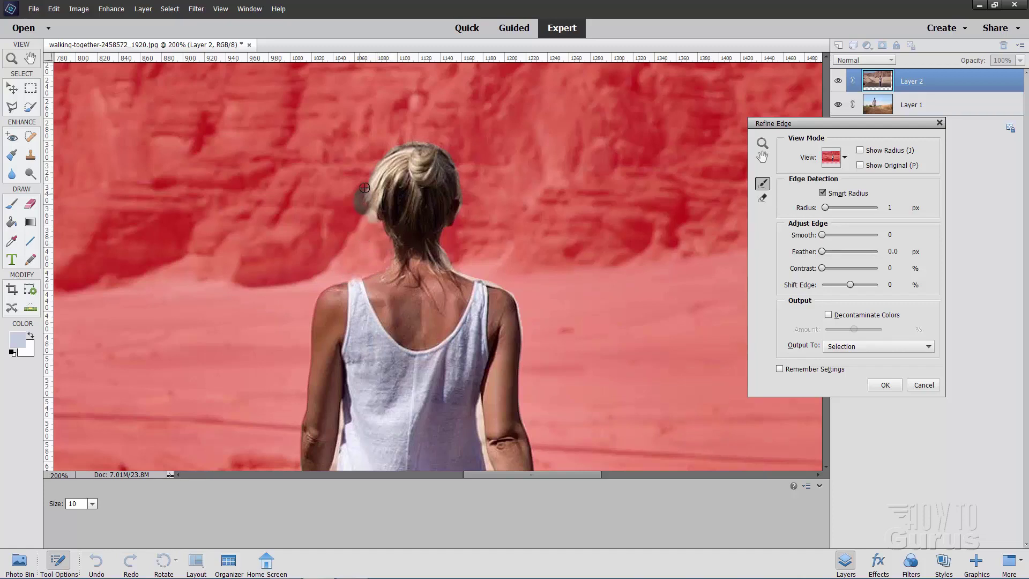
pyautogui.moveTo(364, 188); pyautogui.dragTo(366, 190)
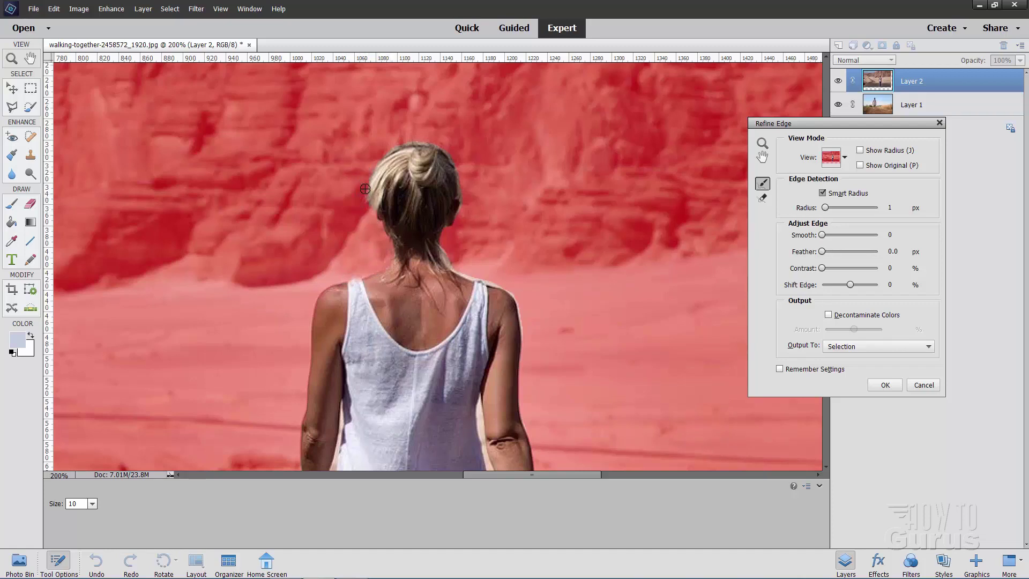
pyautogui.scroll(-3, 362, 201)
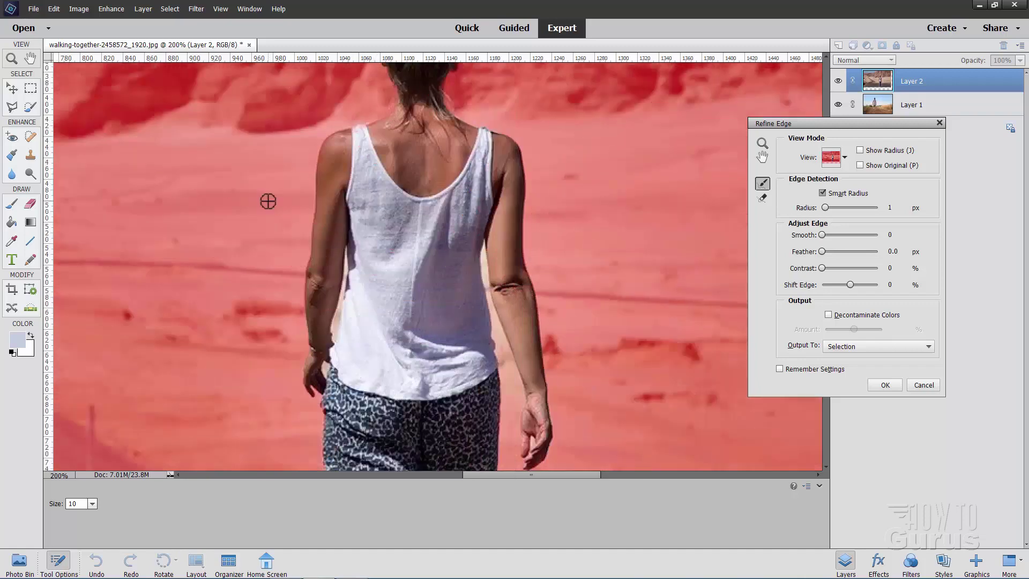
# - Inspect the cut-out's edges On Black from her legs up to her hair, and return to Overlay view
pyautogui.click(844, 157)
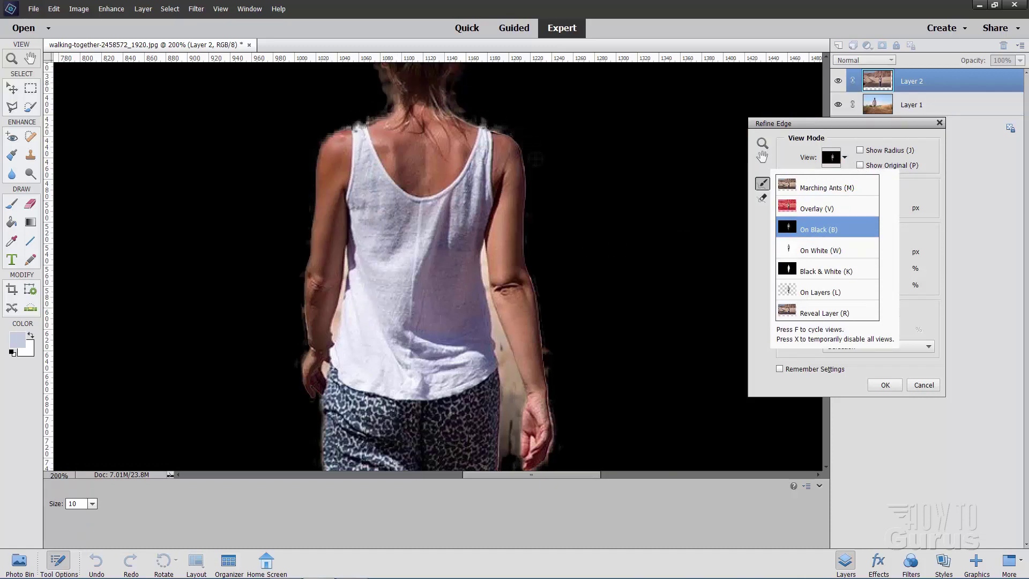
pyautogui.moveTo(592, 412); pyautogui.dragTo(549, 250)
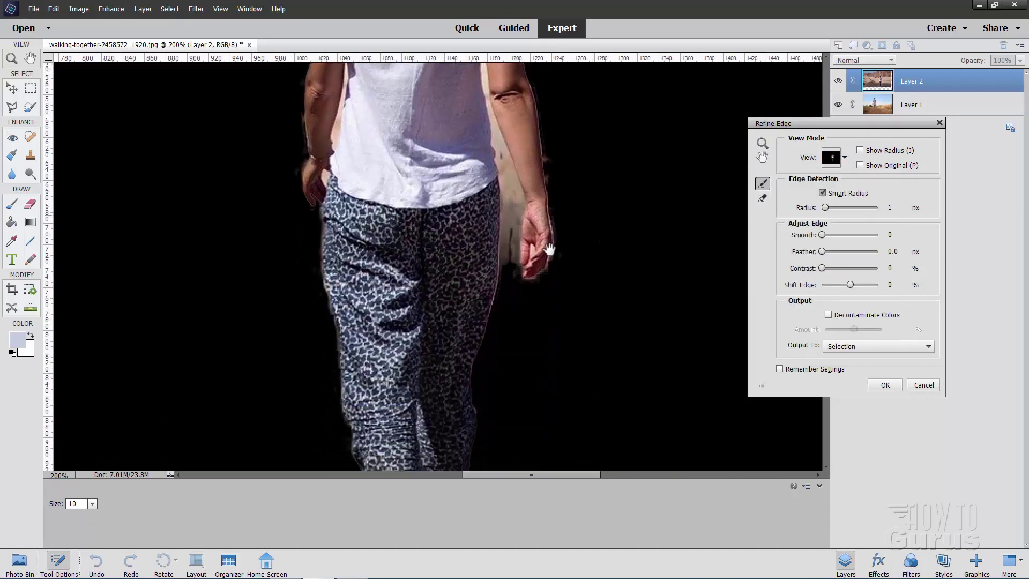
pyautogui.moveTo(528, 395); pyautogui.dragTo(550, 299)
pyautogui.moveTo(568, 67); pyautogui.dragTo(609, 307)
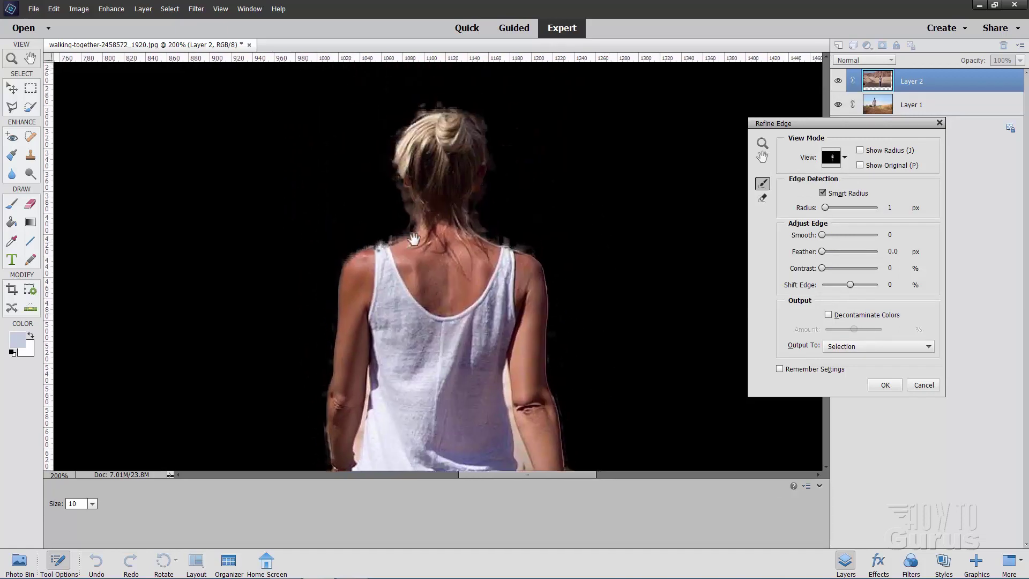
pyautogui.moveTo(594, 288); pyautogui.dragTo(596, 262)
pyautogui.click(844, 157)
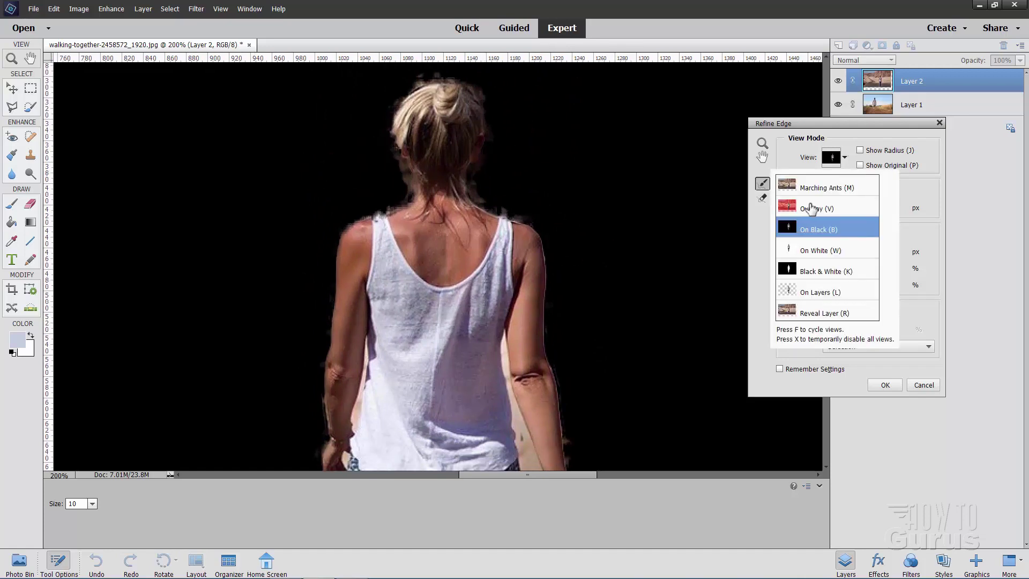
pyautogui.click(811, 208)
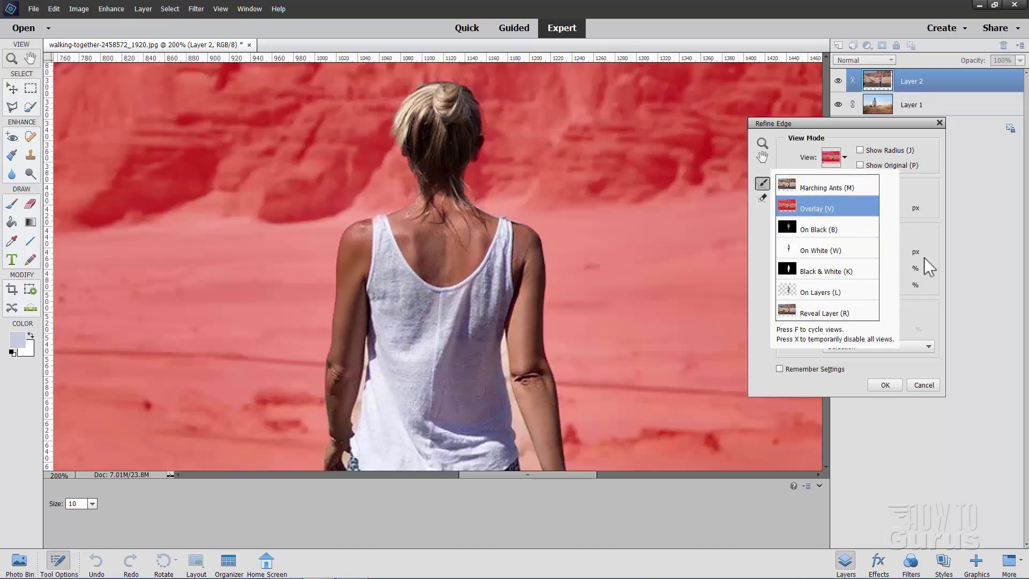
# - Output the refined selection to a New Layer with Layer Mask
pyautogui.click(850, 345)
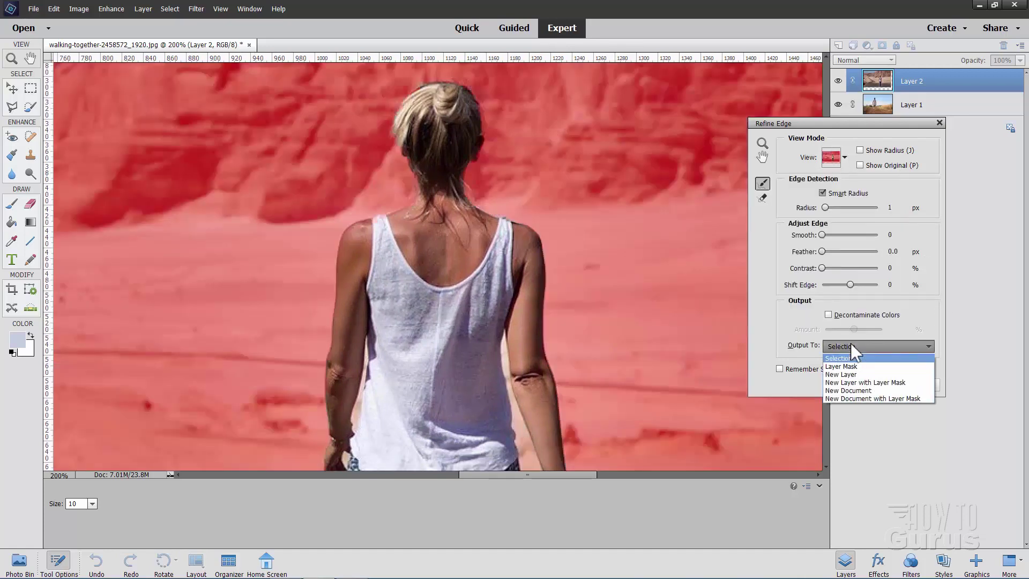
pyautogui.click(873, 381)
pyautogui.click(895, 383)
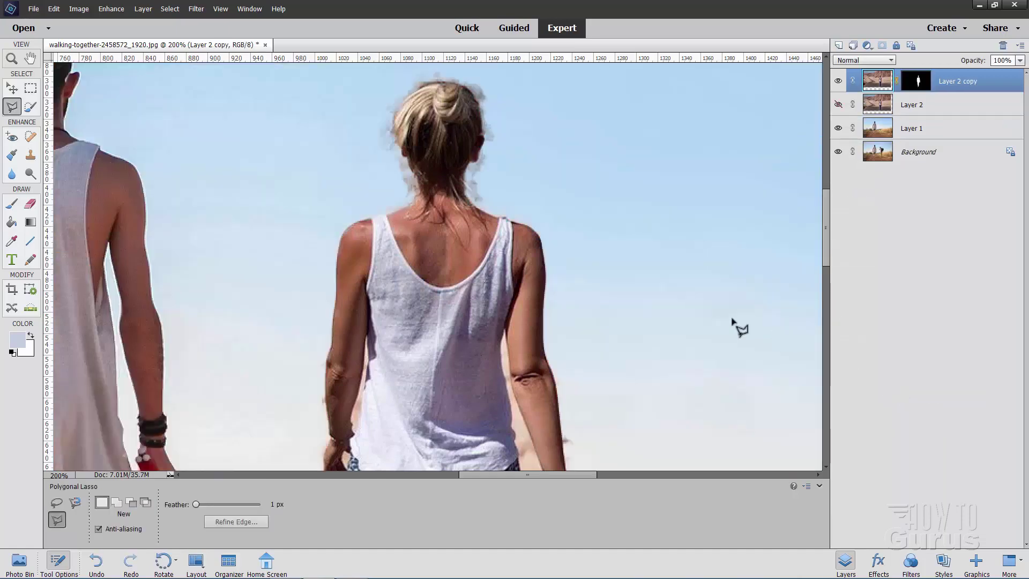
pyautogui.click(12, 58)
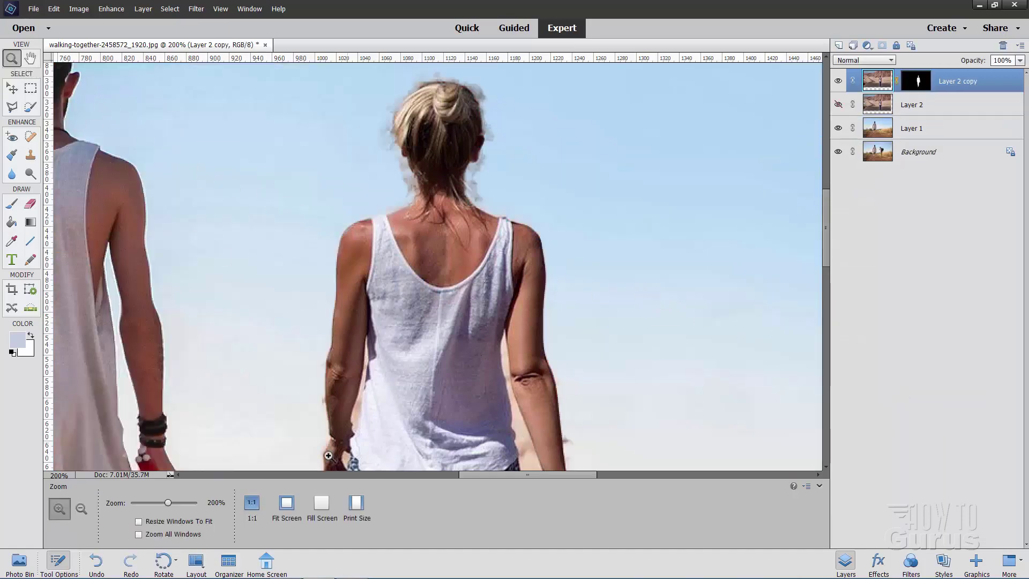
# - Examine the woman within the full composite, and the cut-out edges around her head and shoulders up close
pyautogui.click(286, 504)
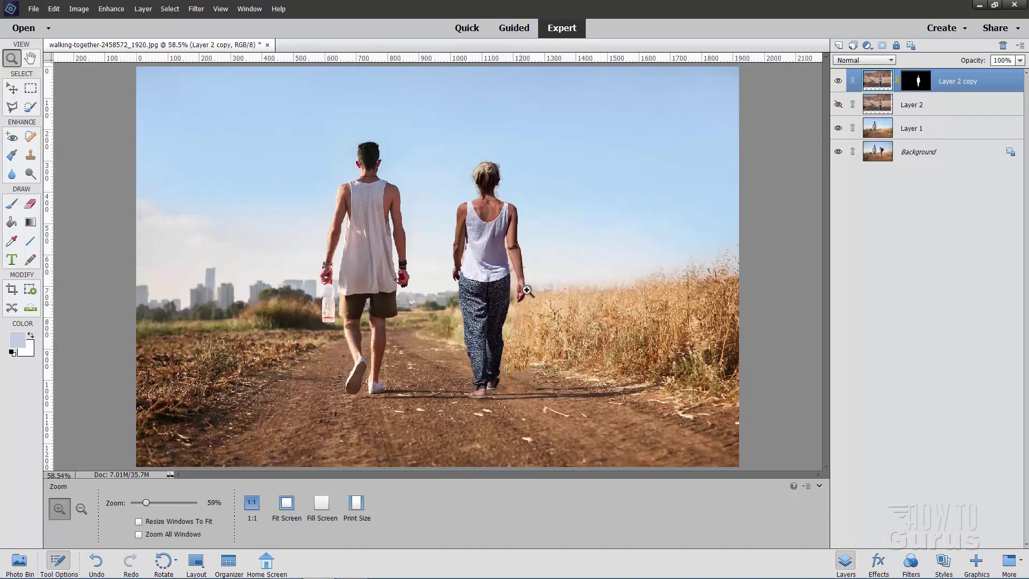
pyautogui.click(489, 222)
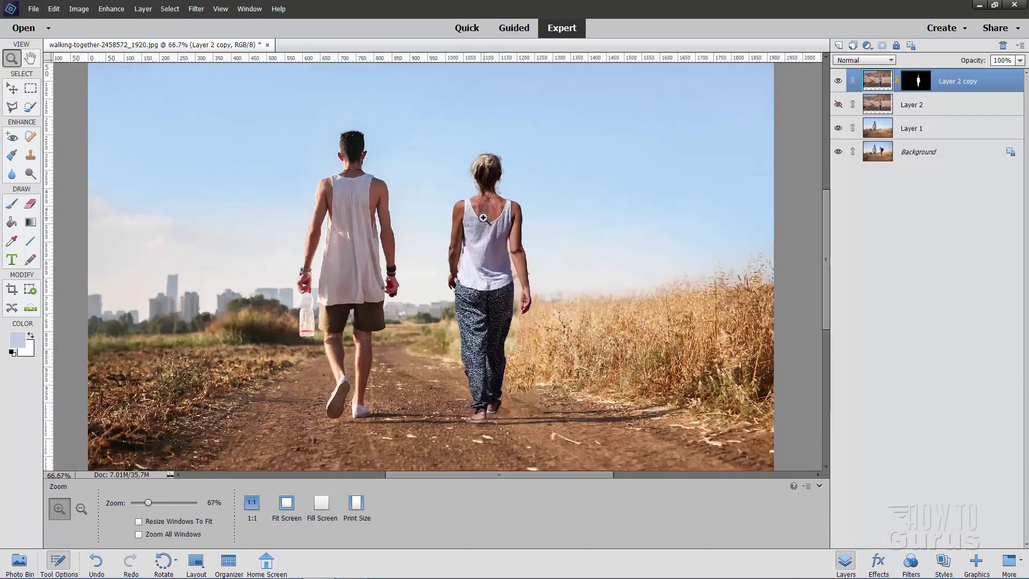
pyautogui.click(488, 221)
pyautogui.click(484, 219)
pyautogui.scroll(3, 485, 214)
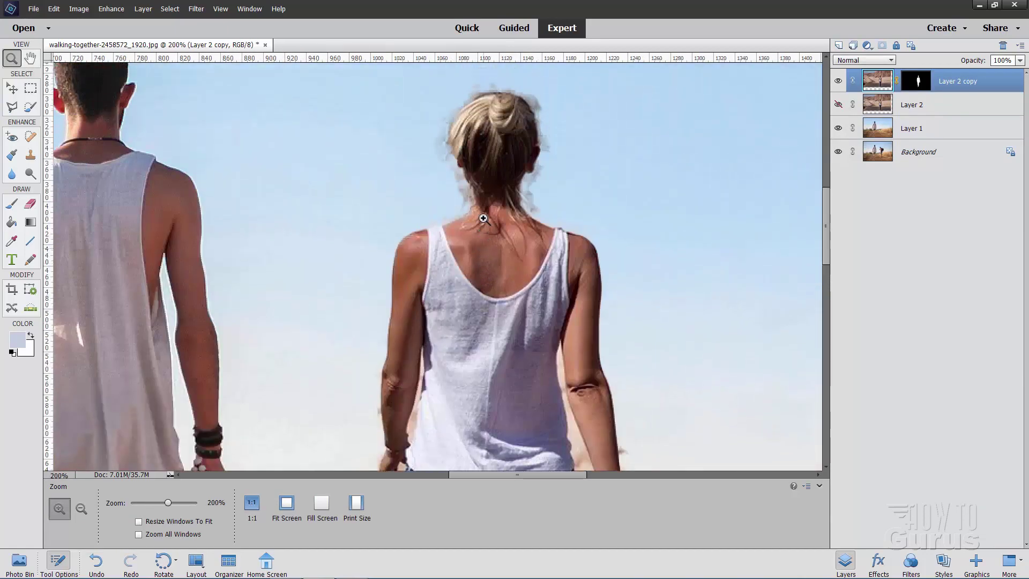
pyautogui.scroll(1, 541, 199)
pyautogui.scroll(1, 541, 200)
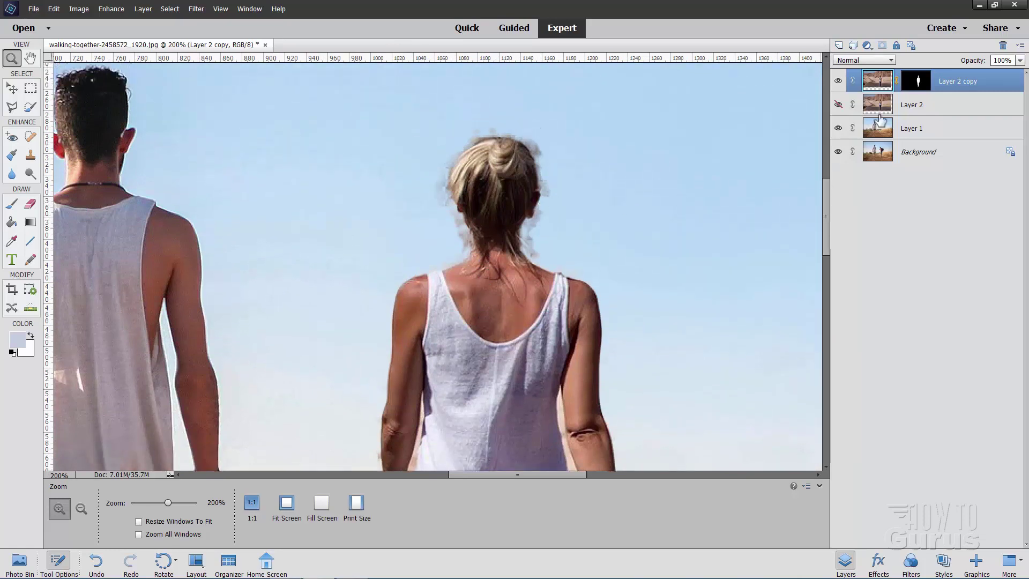
# - Target the layer mask of Layer 2 copy and set the brush size to 8 px
pyautogui.click(918, 85)
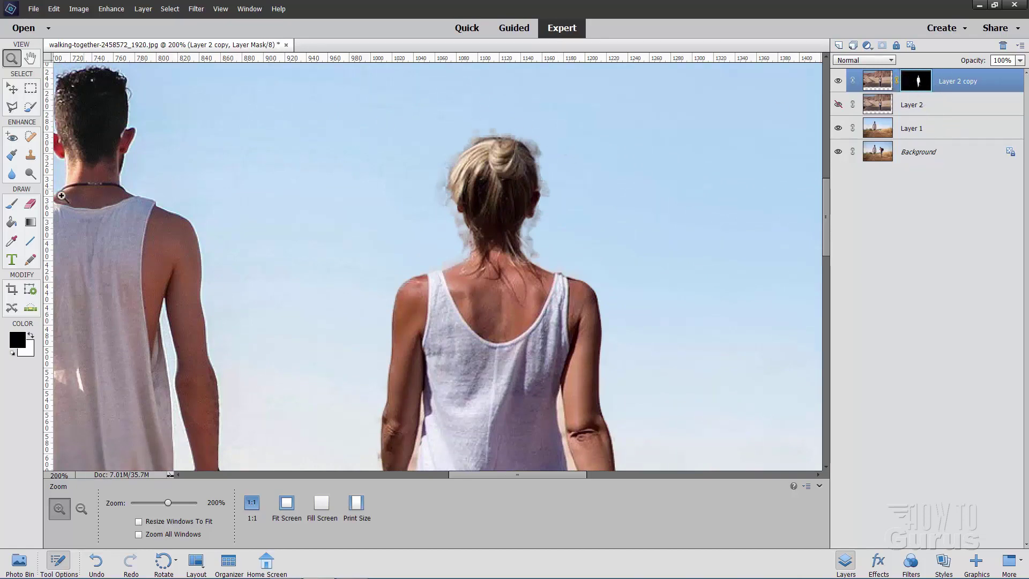
pyautogui.press('b')
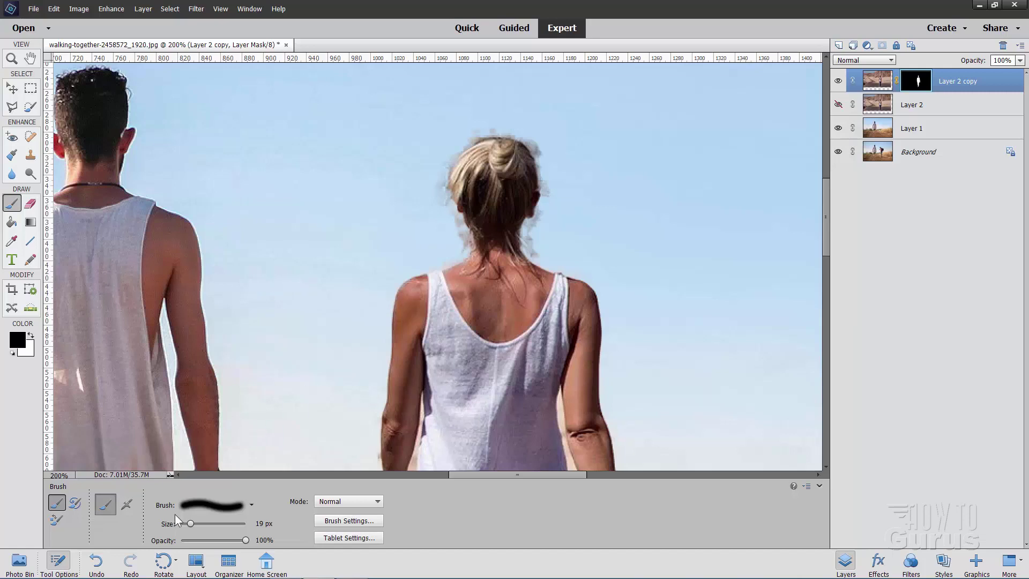
pyautogui.moveTo(190, 530); pyautogui.dragTo(185, 530)
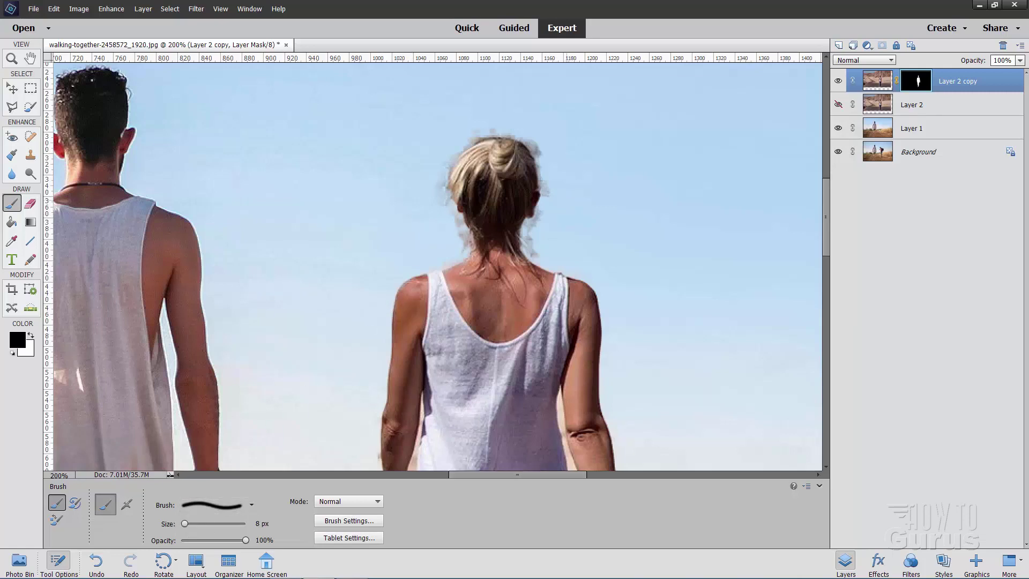
# - Paint black on the mask along the right side of her hair, neck and shoulder to hide the fringe
pyautogui.click(12, 59)
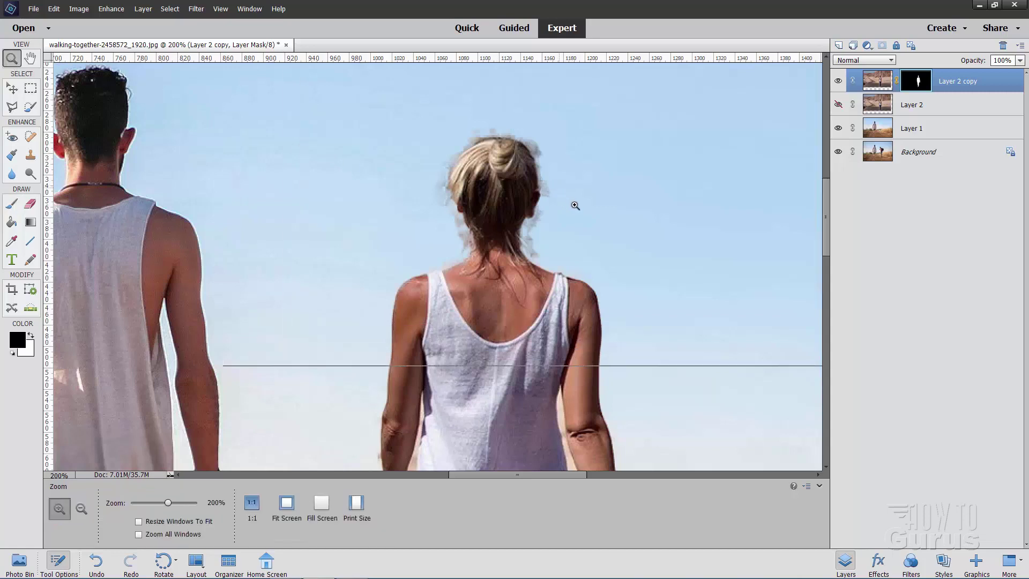
pyautogui.click(574, 206)
pyautogui.click(565, 193)
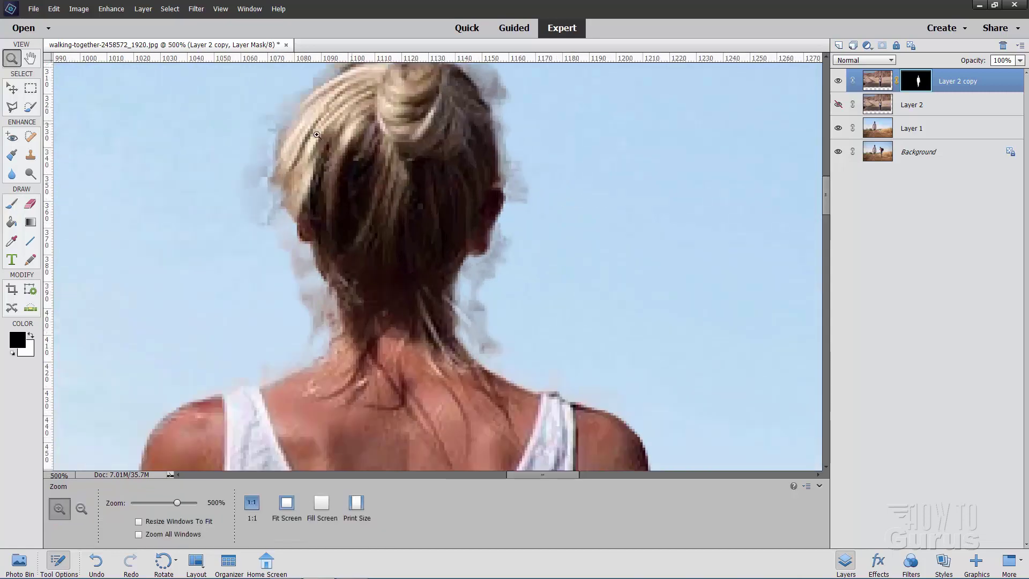
pyautogui.press('b')
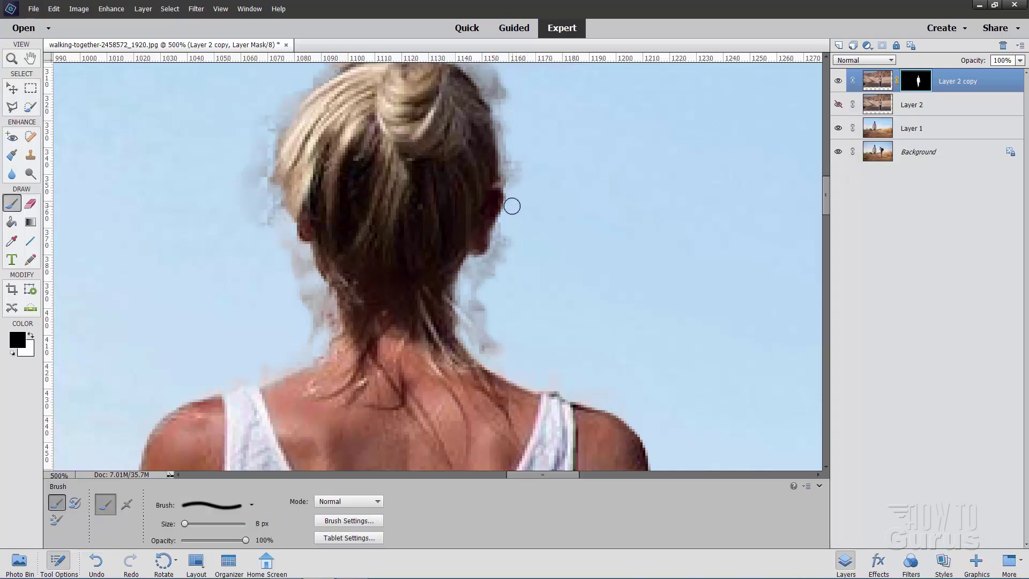
pyautogui.moveTo(511, 205)
pyautogui.mouseDown()
pyautogui.moveTo(505, 132)
pyautogui.moveTo(523, 178)
pyautogui.moveTo(490, 262)
pyautogui.moveTo(510, 238)
pyautogui.moveTo(472, 265)
pyautogui.moveTo(460, 302)
pyautogui.moveTo(488, 349)
pyautogui.moveTo(476, 344)
pyautogui.moveTo(495, 349)
pyautogui.moveTo(489, 311)
pyautogui.moveTo(499, 365)
pyautogui.moveTo(630, 412)
pyautogui.mouseUp()
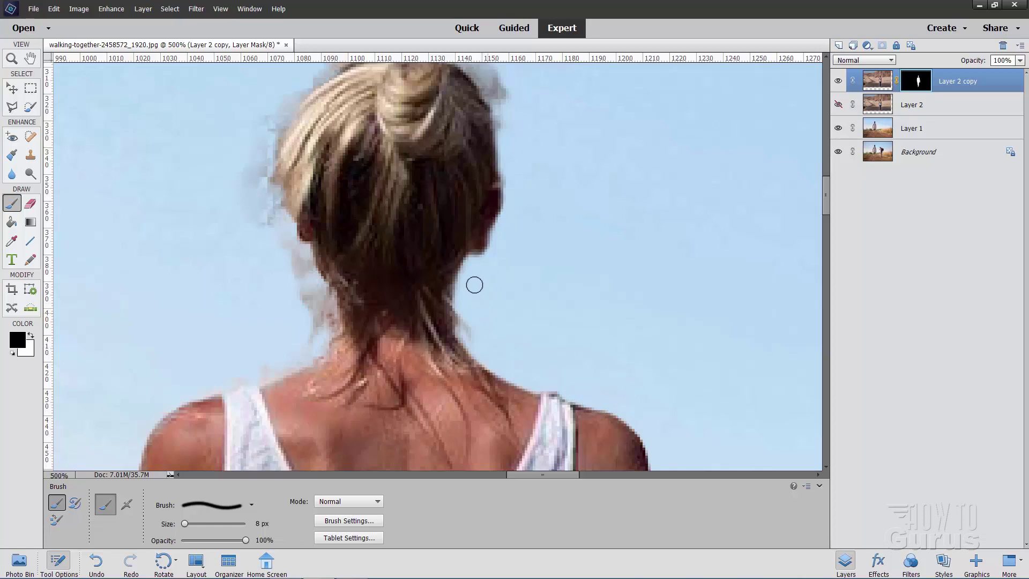
# - Mask out the fringe around the top of her hair with black, and restore the notch cut beside the bun with white
pyautogui.scroll(3, 534, 189)
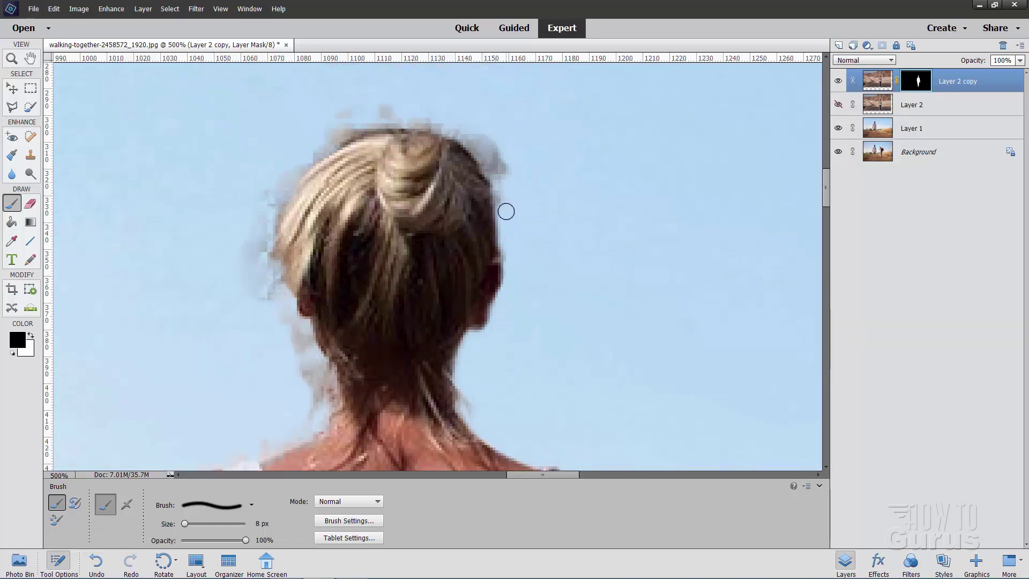
pyautogui.moveTo(505, 211)
pyautogui.mouseDown()
pyautogui.moveTo(489, 155)
pyautogui.moveTo(464, 135)
pyautogui.moveTo(505, 152)
pyautogui.moveTo(405, 120)
pyautogui.moveTo(461, 117)
pyautogui.moveTo(415, 115)
pyautogui.moveTo(327, 140)
pyautogui.moveTo(328, 119)
pyautogui.moveTo(452, 148)
pyautogui.moveTo(475, 127)
pyautogui.mouseUp()
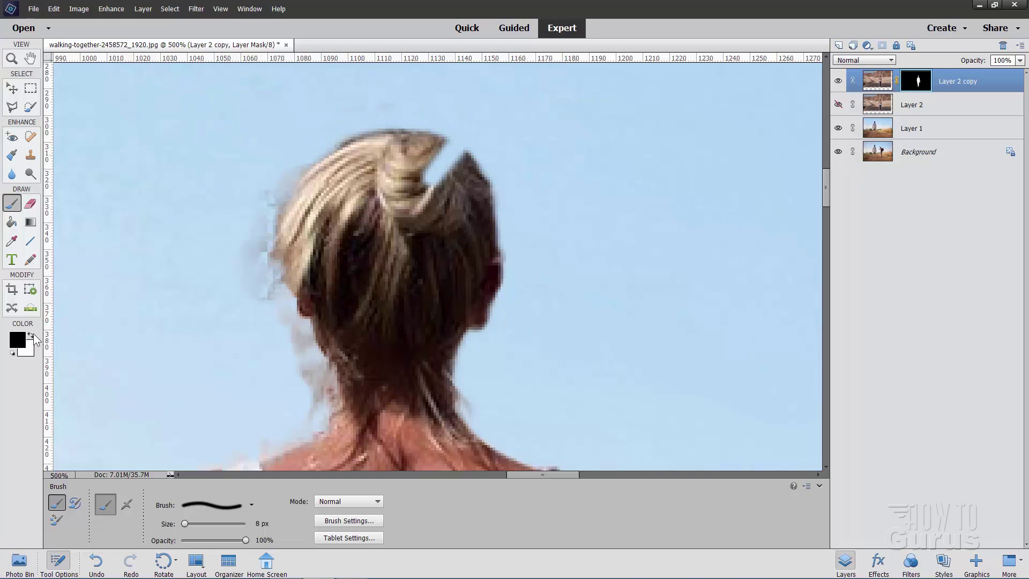
pyautogui.moveTo(452, 193)
pyautogui.mouseDown()
pyautogui.moveTo(437, 160)
pyautogui.moveTo(451, 158)
pyautogui.moveTo(441, 152)
pyautogui.moveTo(461, 165)
pyautogui.mouseUp()
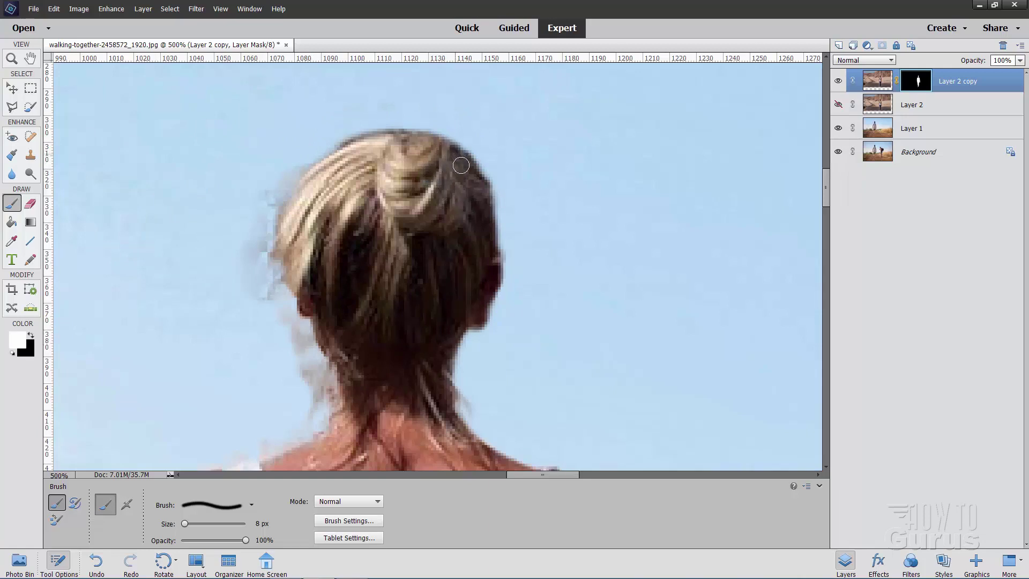
# - Paint black on the mask along the left side of her hair, neck and left shoulder to remove the leftover fringe
pyautogui.click(31, 336)
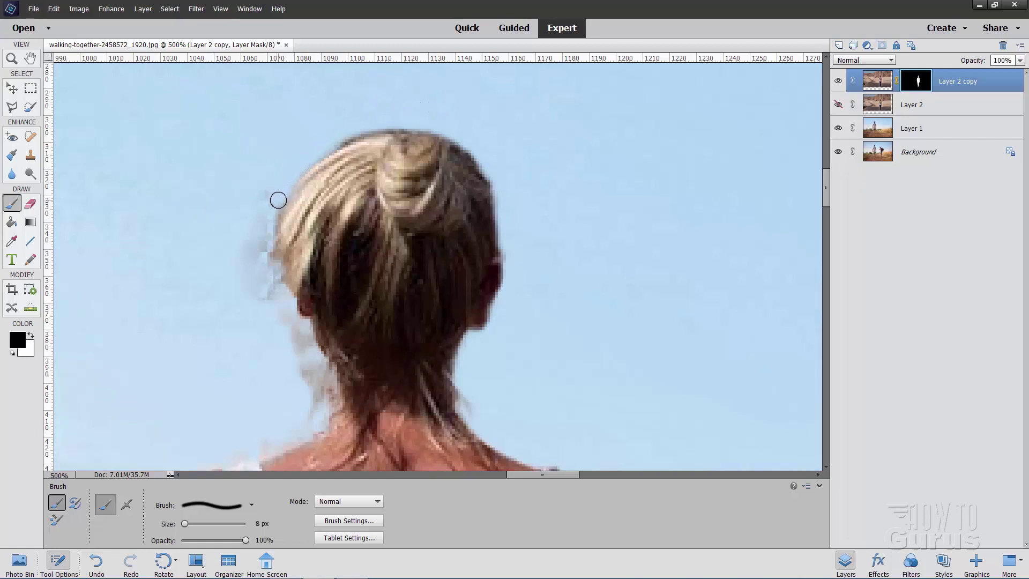
pyautogui.moveTo(279, 199)
pyautogui.mouseDown()
pyautogui.moveTo(263, 243)
pyautogui.moveTo(266, 202)
pyautogui.moveTo(239, 233)
pyautogui.moveTo(249, 197)
pyautogui.moveTo(249, 235)
pyautogui.moveTo(271, 278)
pyautogui.moveTo(272, 290)
pyautogui.moveTo(248, 262)
pyautogui.moveTo(256, 300)
pyautogui.moveTo(281, 299)
pyautogui.moveTo(242, 243)
pyautogui.moveTo(268, 307)
pyautogui.moveTo(286, 315)
pyautogui.moveTo(330, 384)
pyautogui.moveTo(330, 398)
pyautogui.moveTo(296, 331)
pyautogui.moveTo(323, 416)
pyautogui.mouseUp()
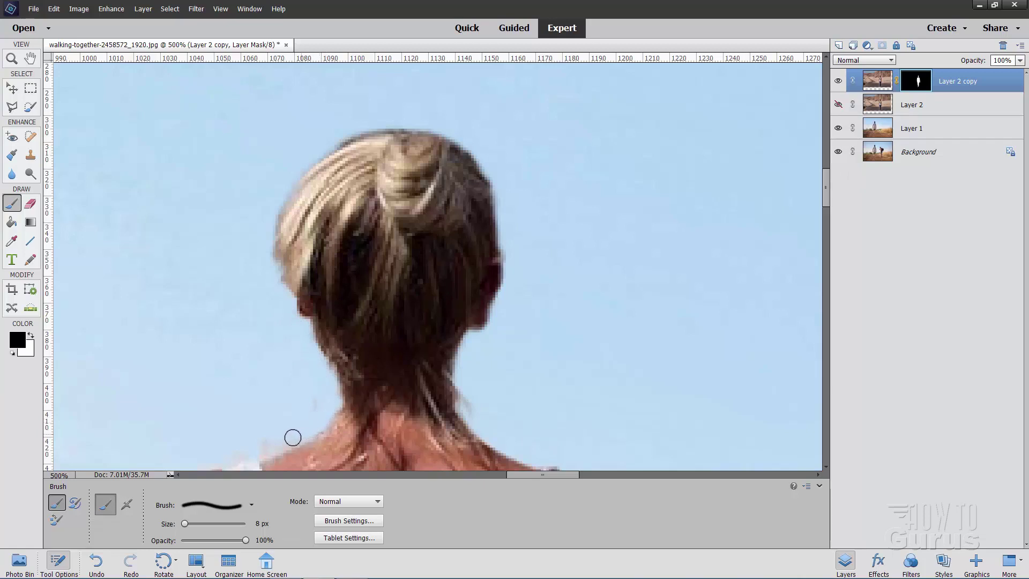
pyautogui.moveTo(316, 396)
pyautogui.mouseDown()
pyautogui.moveTo(312, 410)
pyautogui.moveTo(311, 360)
pyautogui.moveTo(368, 225)
pyautogui.mouseUp()
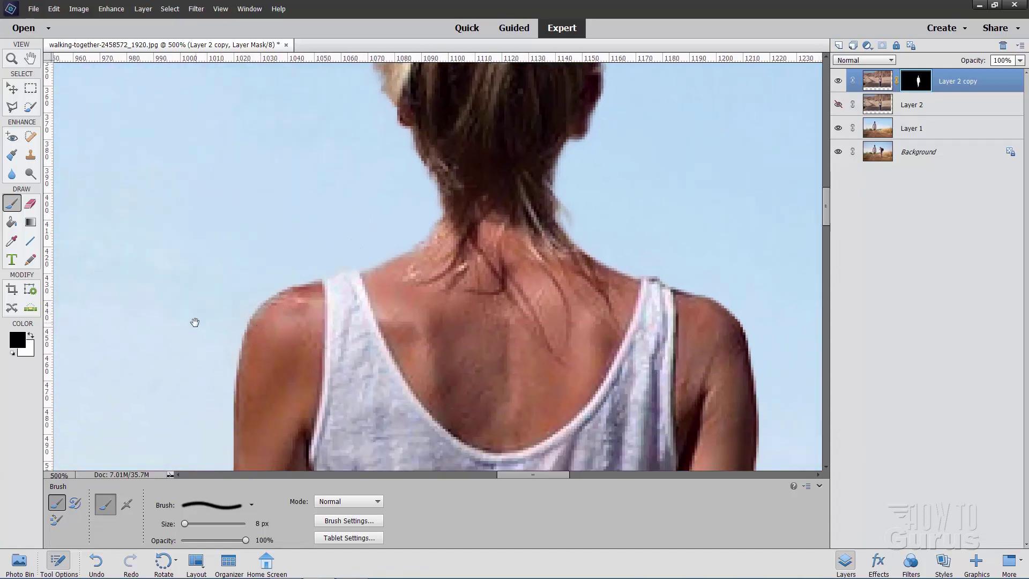
pyautogui.moveTo(194, 322); pyautogui.dragTo(252, 69)
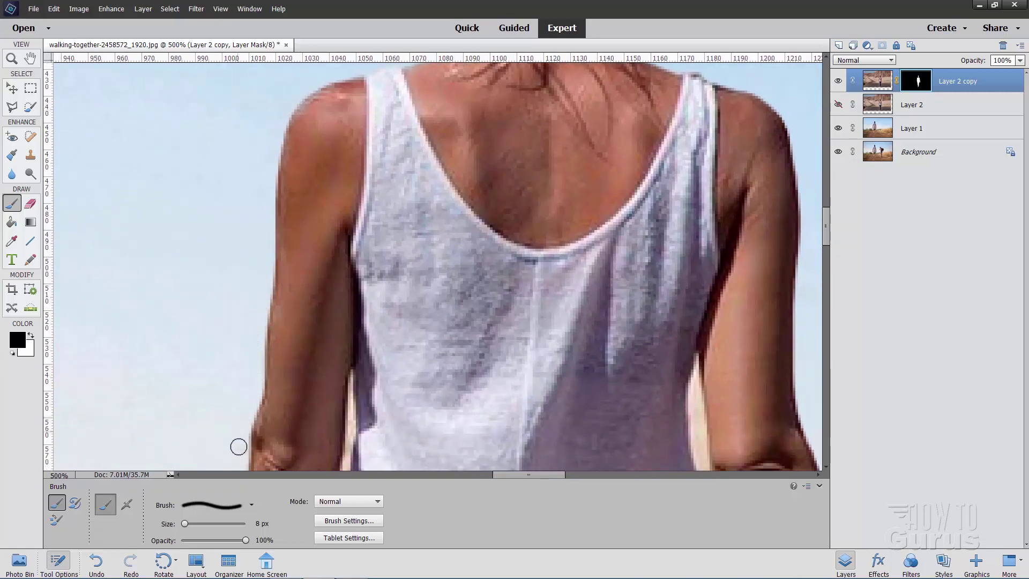
# - Clean up the mask with black along her left forearm and hand and down the outer edge of the left trouser leg
pyautogui.moveTo(211, 352); pyautogui.dragTo(234, 119)
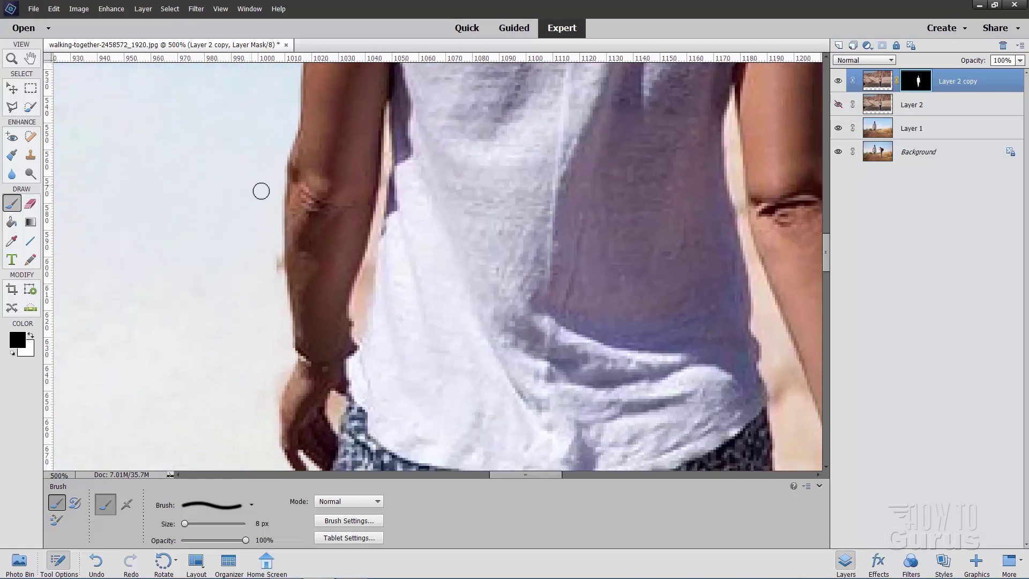
pyautogui.moveTo(272, 252); pyautogui.dragTo(275, 274)
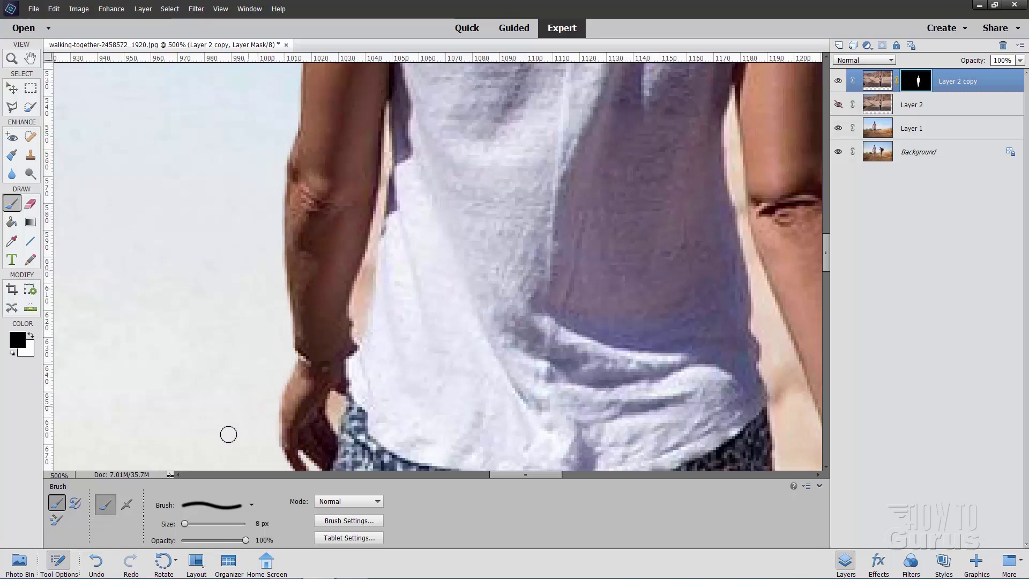
pyautogui.moveTo(230, 423); pyautogui.dragTo(208, 252)
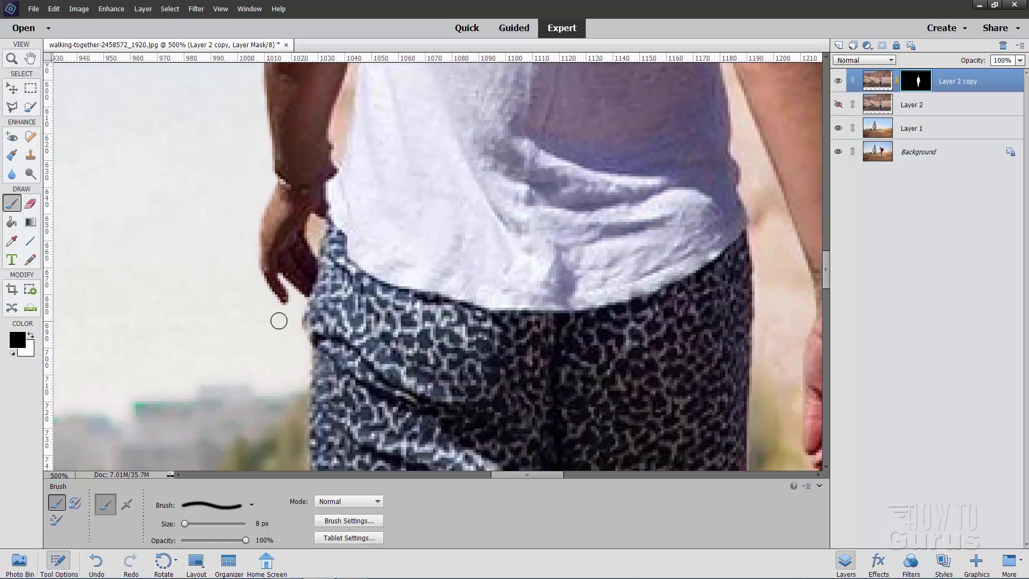
pyautogui.moveTo(245, 415); pyautogui.dragTo(244, 246)
pyautogui.moveTo(230, 290); pyautogui.dragTo(241, 170)
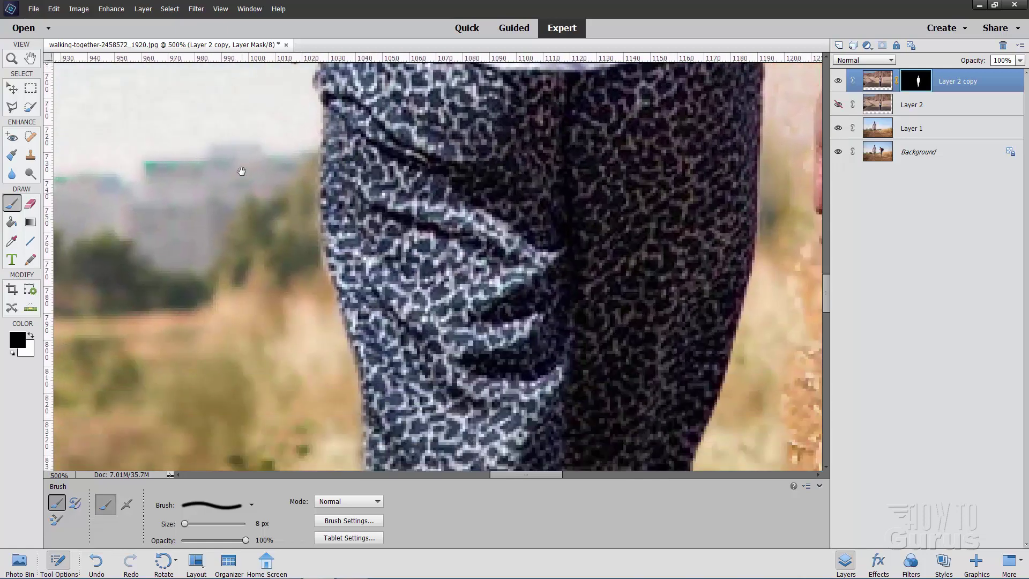
pyautogui.moveTo(310, 374); pyautogui.dragTo(291, 272)
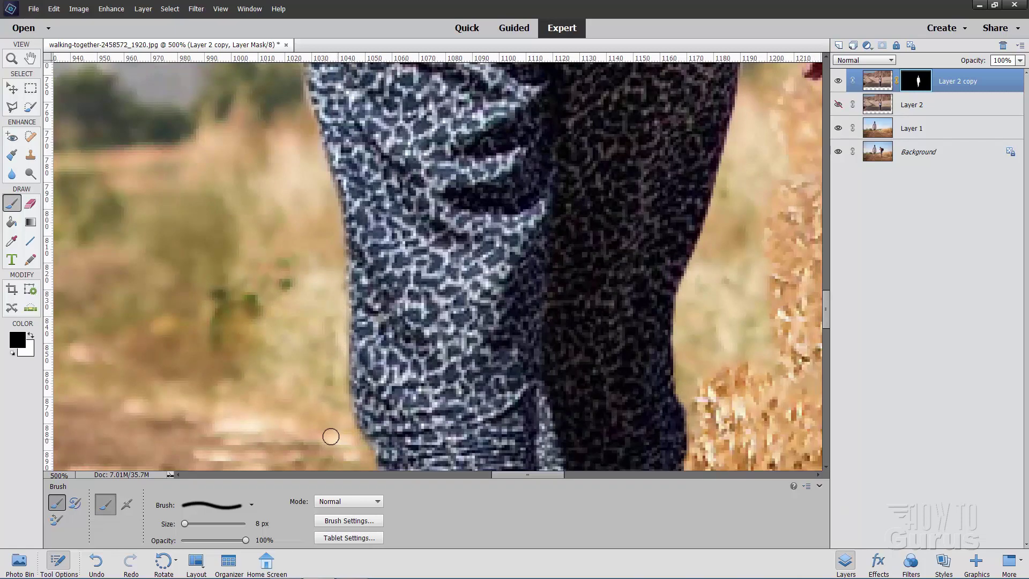
pyautogui.moveTo(316, 390); pyautogui.dragTo(280, 178)
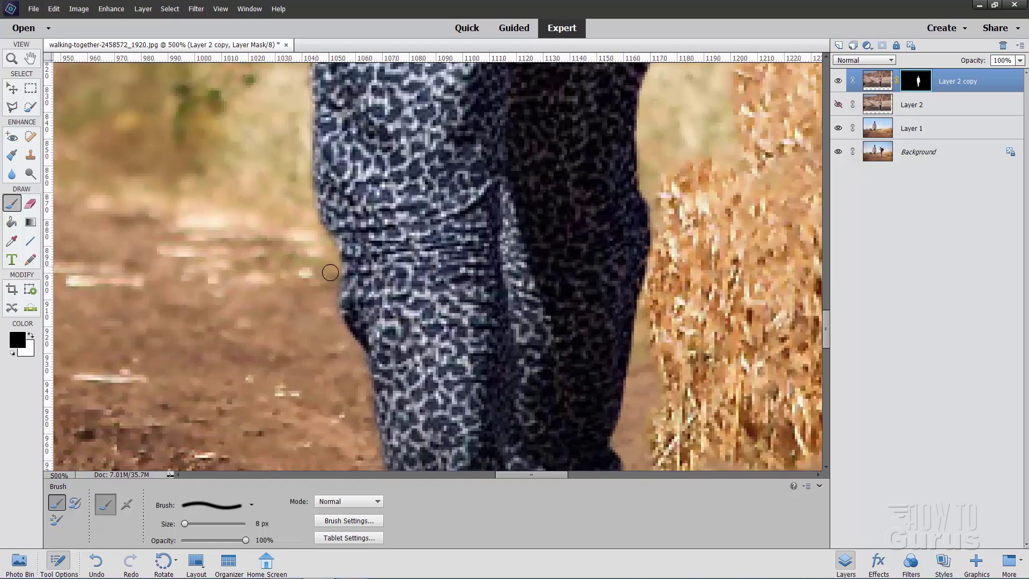
pyautogui.moveTo(305, 387); pyautogui.dragTo(260, 245)
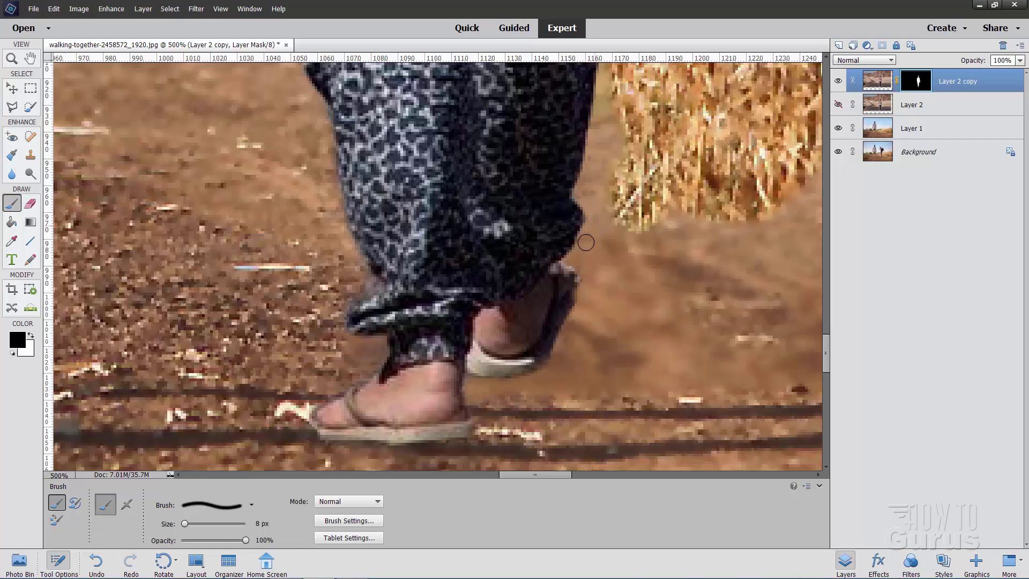
# - Paint black on the mask to hide the old background between her right wrist and hip
pyautogui.moveTo(587, 152)
pyautogui.mouseDown()
pyautogui.moveTo(499, 223)
pyautogui.moveTo(475, 375)
pyautogui.mouseUp()
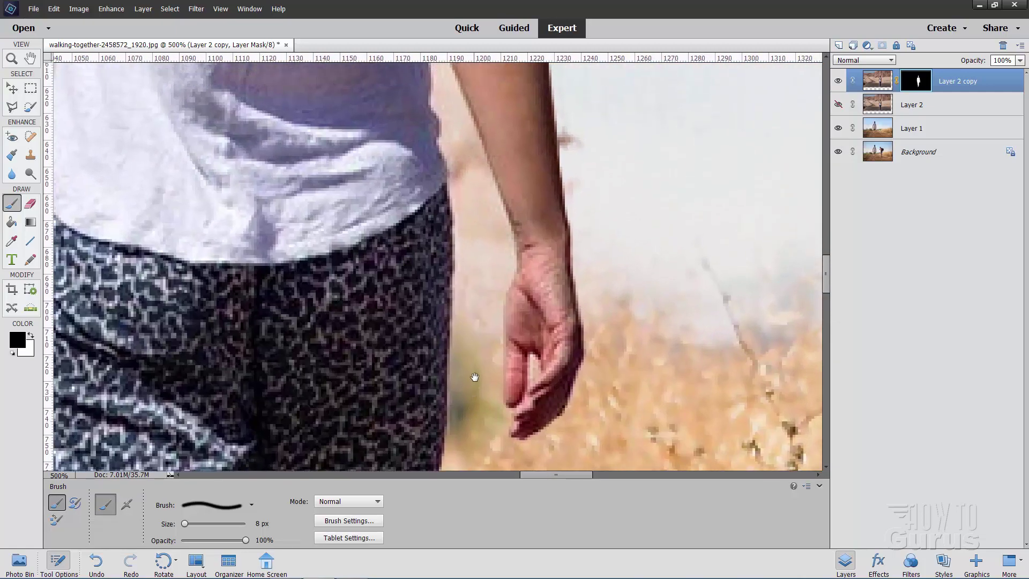
pyautogui.moveTo(483, 280)
pyautogui.mouseDown()
pyautogui.moveTo(461, 367)
pyautogui.moveTo(463, 389)
pyautogui.moveTo(476, 321)
pyautogui.moveTo(465, 438)
pyautogui.moveTo(452, 391)
pyautogui.moveTo(462, 301)
pyautogui.moveTo(487, 388)
pyautogui.mouseUp()
pyautogui.click(476, 322)
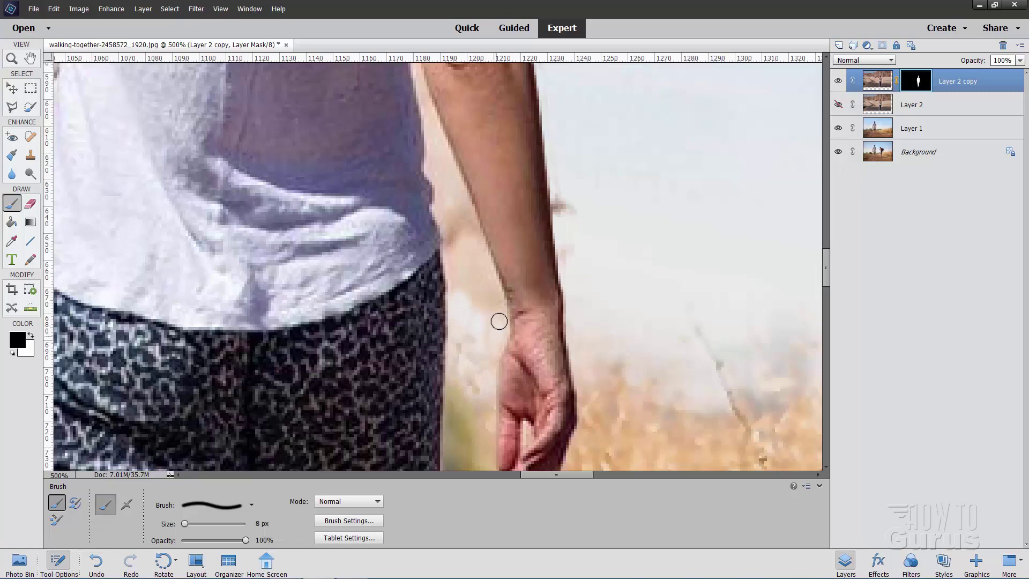
pyautogui.moveTo(498, 319)
pyautogui.mouseDown()
pyautogui.moveTo(479, 257)
pyautogui.moveTo(499, 338)
pyautogui.moveTo(487, 324)
pyautogui.moveTo(478, 332)
pyautogui.moveTo(472, 270)
pyautogui.moveTo(457, 296)
pyautogui.moveTo(449, 256)
pyautogui.mouseUp()
# - Outline the gap between her right arm and shirt with the Polygonal Lasso and paint it black on the mask
pyautogui.scroll(5, 531, 285)
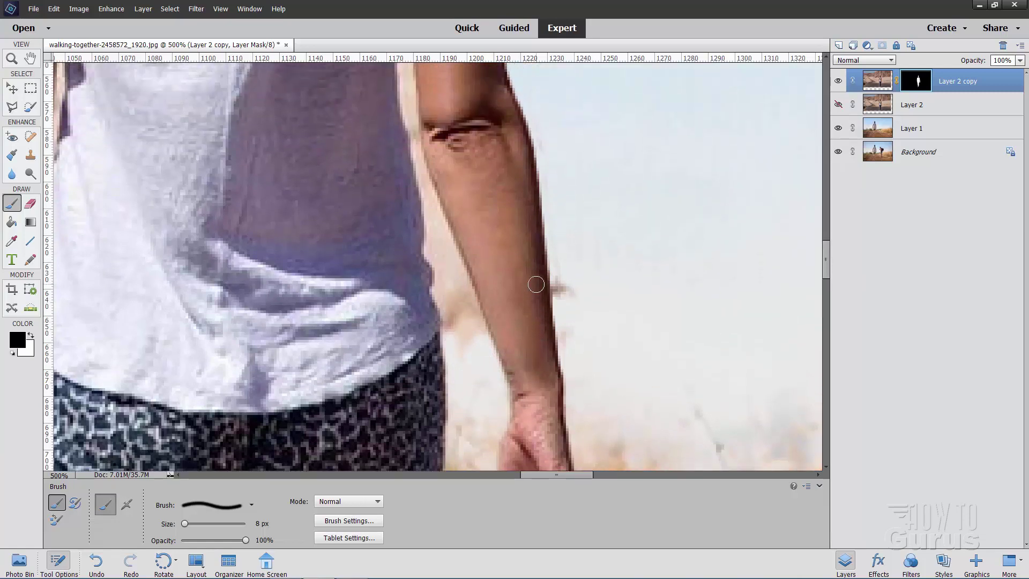
pyautogui.scroll(1, 539, 281)
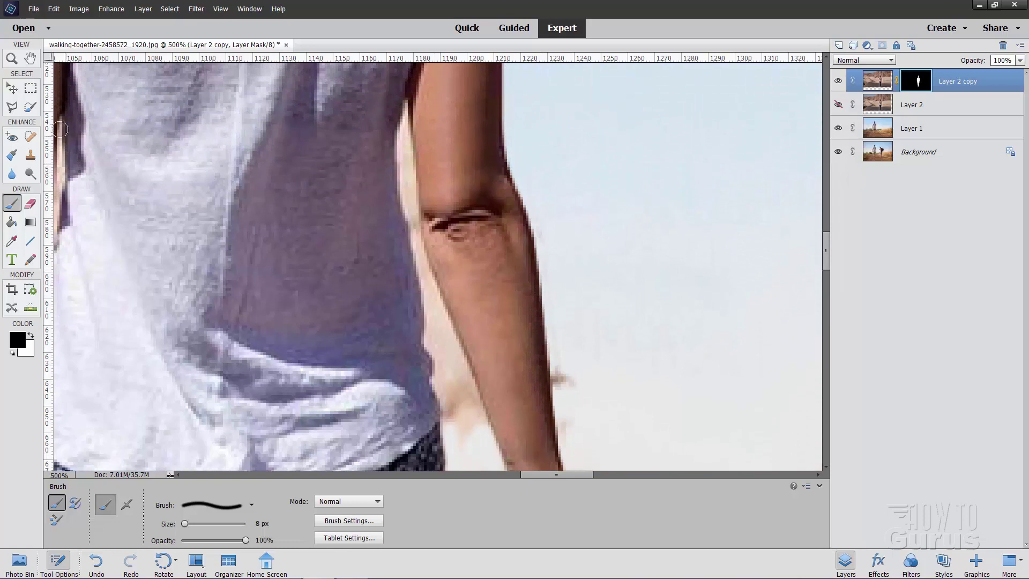
pyautogui.click(11, 107)
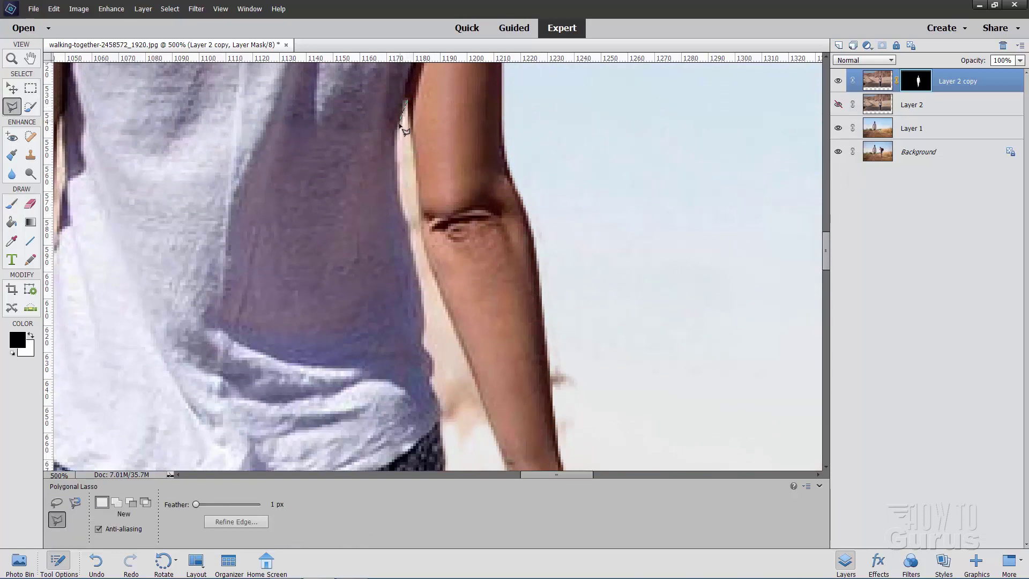
pyautogui.click(399, 129)
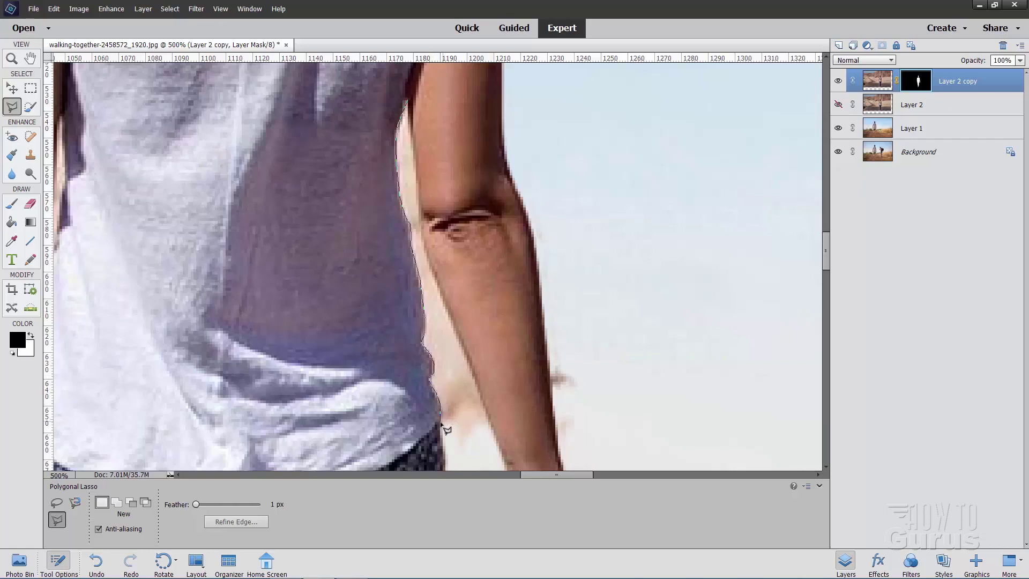
pyautogui.click(445, 461)
pyautogui.click(420, 197)
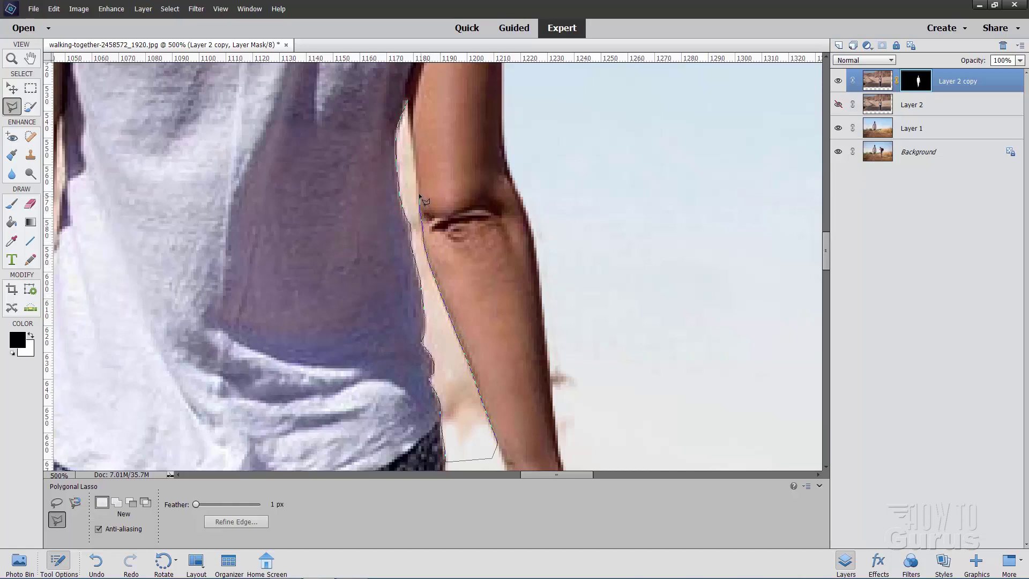
pyautogui.doubleClick(415, 129)
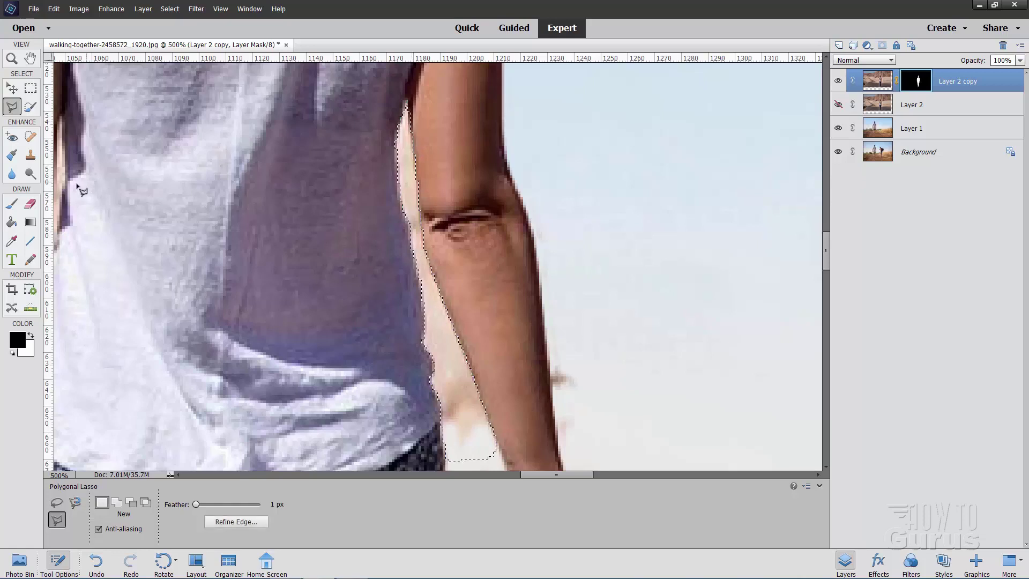
pyautogui.click(12, 203)
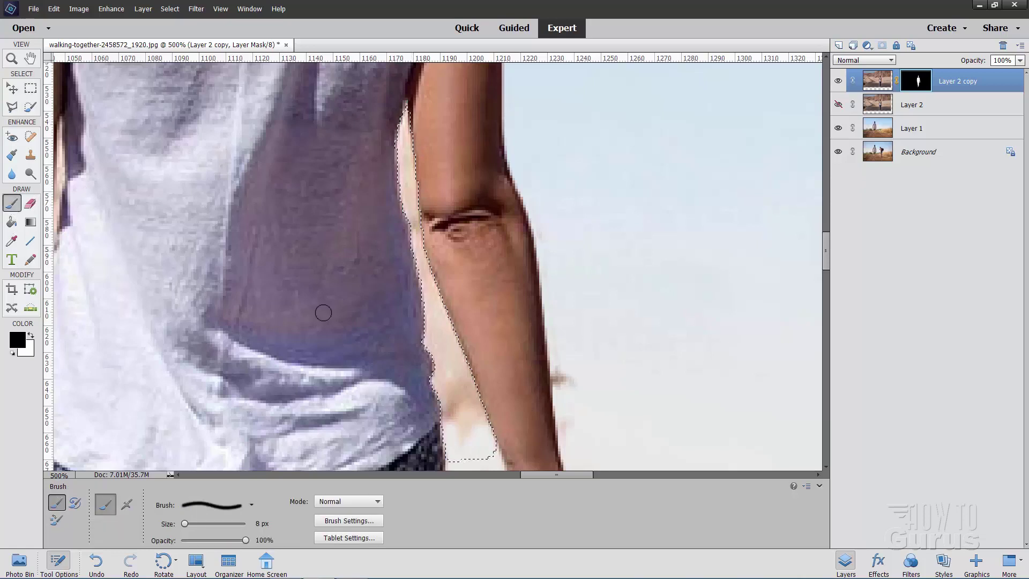
pyautogui.moveTo(450, 399)
pyautogui.mouseDown()
pyautogui.moveTo(440, 348)
pyautogui.moveTo(472, 433)
pyautogui.moveTo(442, 440)
pyautogui.moveTo(476, 428)
pyautogui.moveTo(467, 367)
pyautogui.moveTo(481, 449)
pyautogui.moveTo(444, 448)
pyautogui.moveTo(443, 349)
pyautogui.moveTo(465, 381)
pyautogui.moveTo(452, 303)
pyautogui.moveTo(436, 277)
pyautogui.moveTo(427, 364)
pyautogui.moveTo(418, 244)
pyautogui.moveTo(431, 298)
pyautogui.moveTo(414, 176)
pyautogui.moveTo(408, 261)
pyautogui.moveTo(404, 185)
pyautogui.moveTo(410, 103)
pyautogui.moveTo(399, 177)
pyautogui.moveTo(392, 117)
pyautogui.mouseUp()
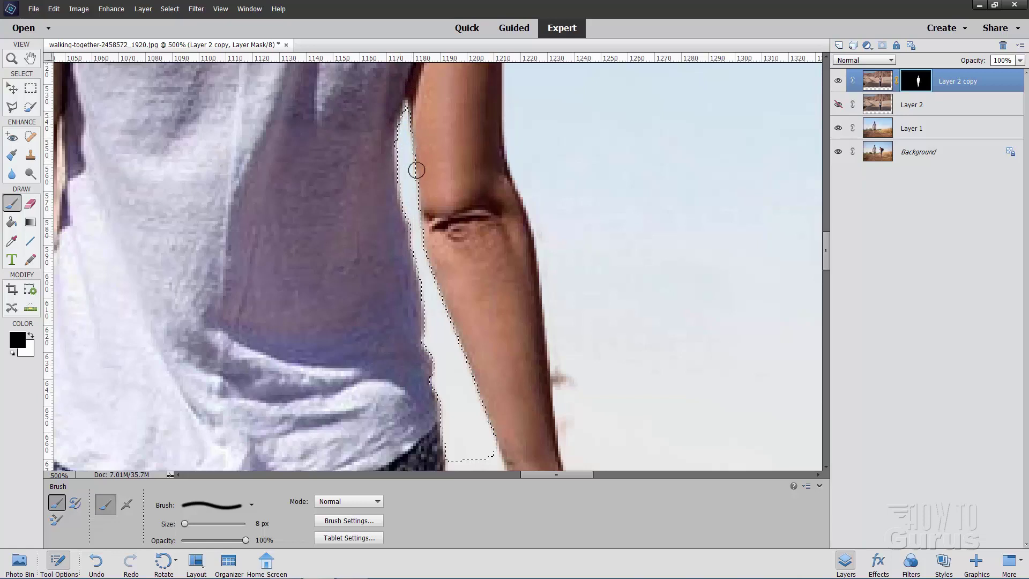
# - Clear the selection and paint black on the mask to remove the leftover specks along the outer edge of her right forearm
pyautogui.click(169, 9)
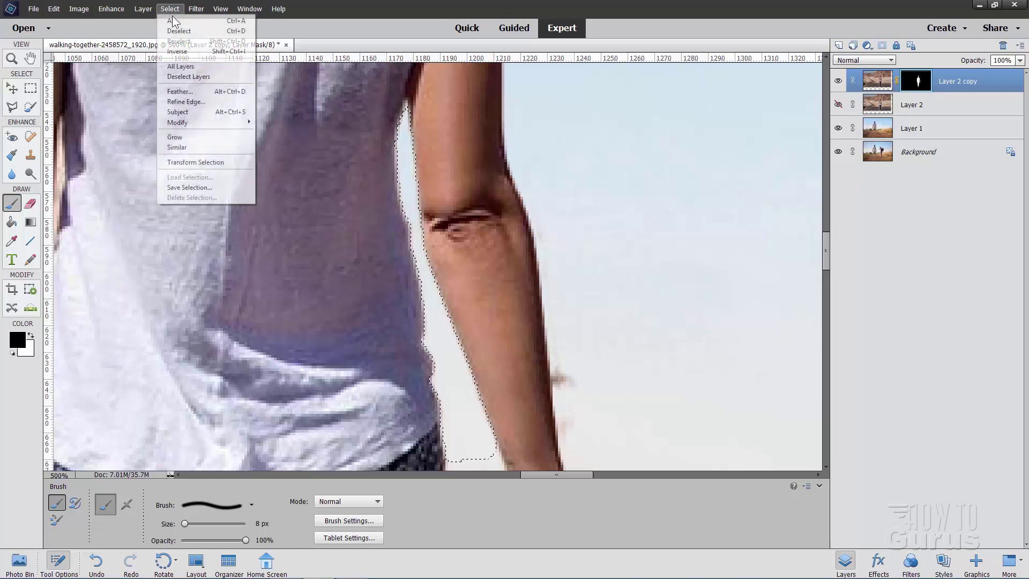
pyautogui.click(185, 31)
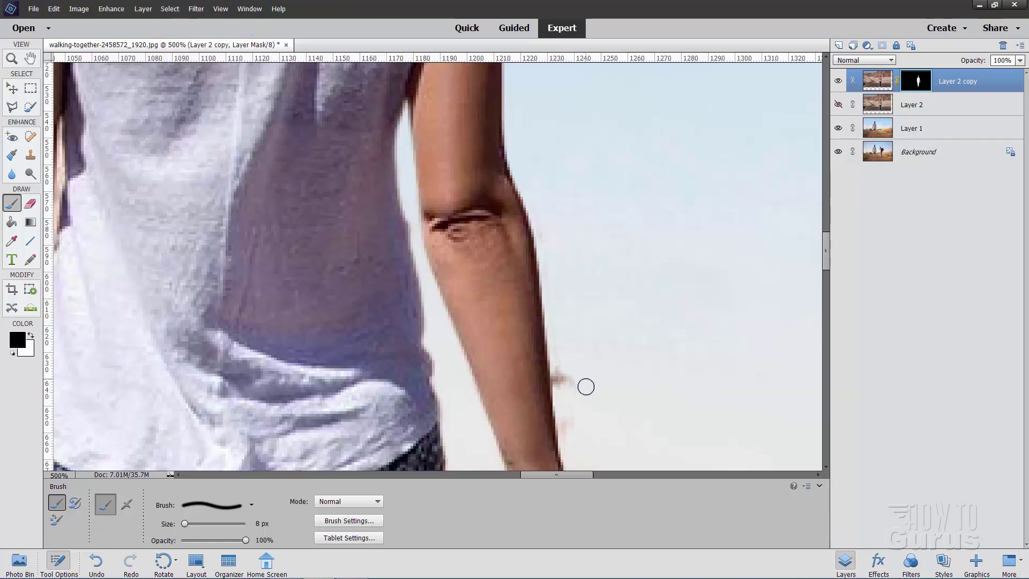
pyautogui.moveTo(825, 258); pyautogui.dragTo(828, 283)
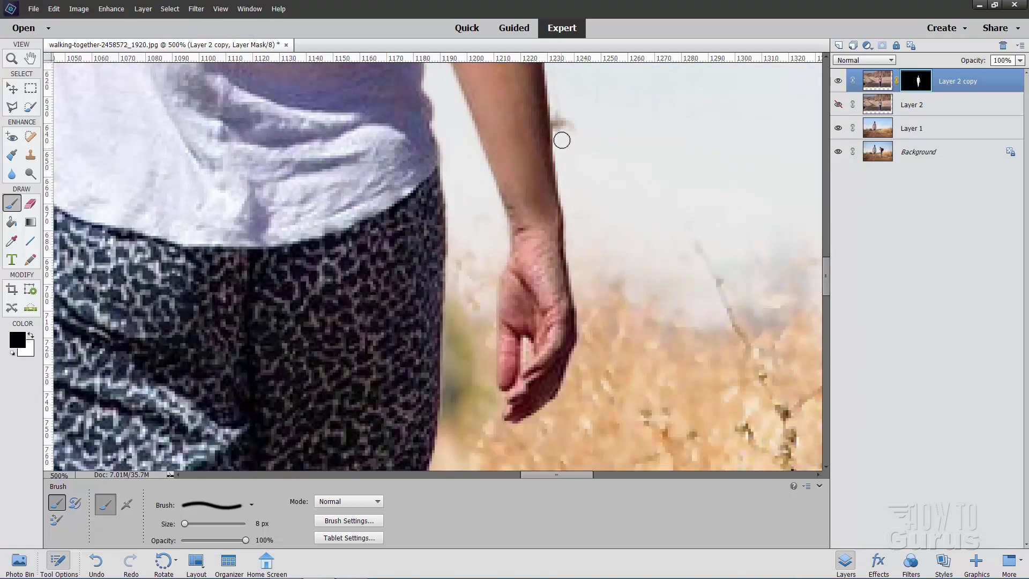
pyautogui.moveTo(561, 140)
pyautogui.mouseDown()
pyautogui.moveTo(561, 100)
pyautogui.moveTo(575, 152)
pyautogui.moveTo(560, 132)
pyautogui.mouseUp()
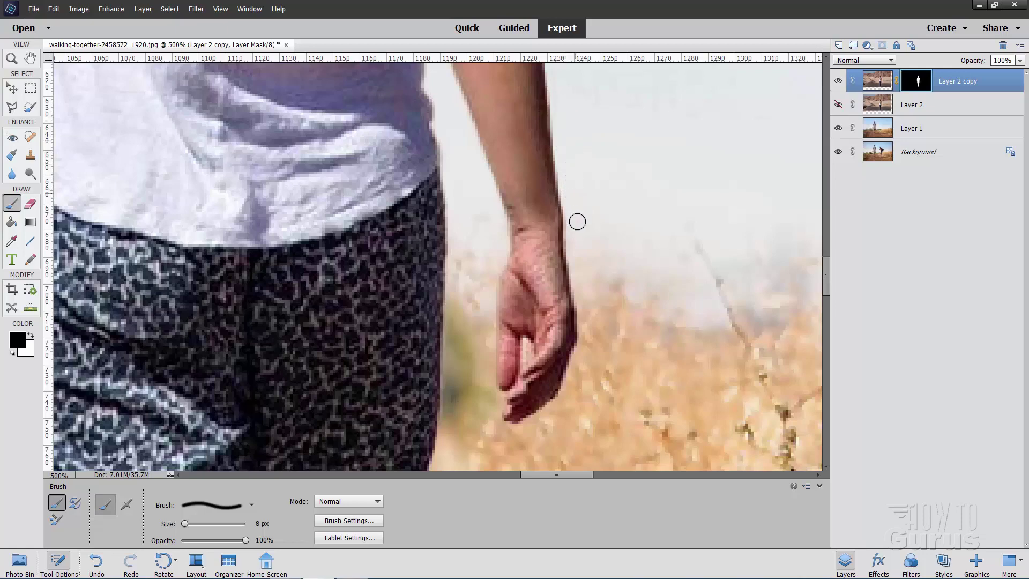
pyautogui.moveTo(659, 159); pyautogui.dragTo(638, 326)
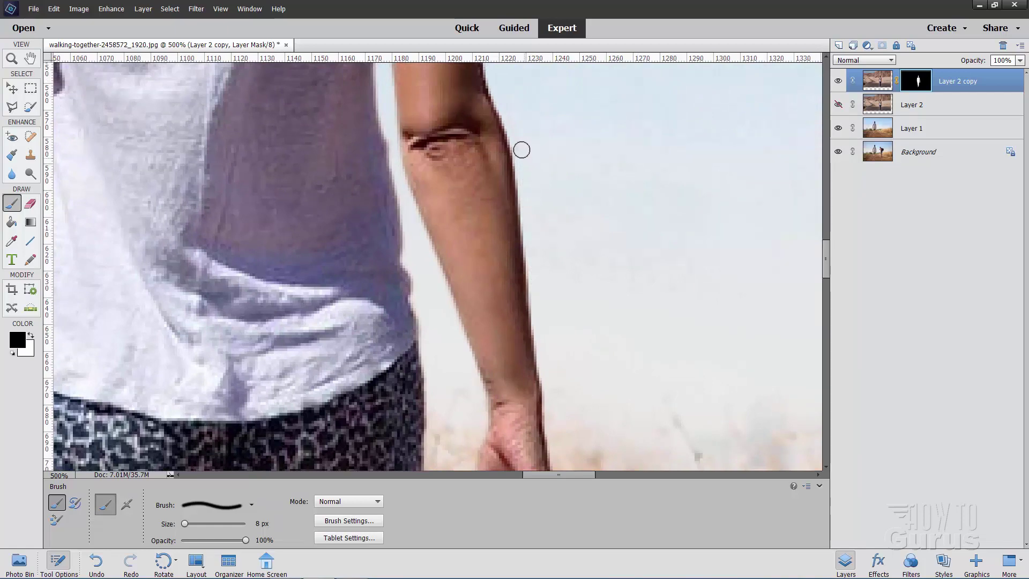
pyautogui.moveTo(563, 124); pyautogui.dragTo(584, 308)
pyautogui.moveTo(566, 213); pyautogui.dragTo(586, 323)
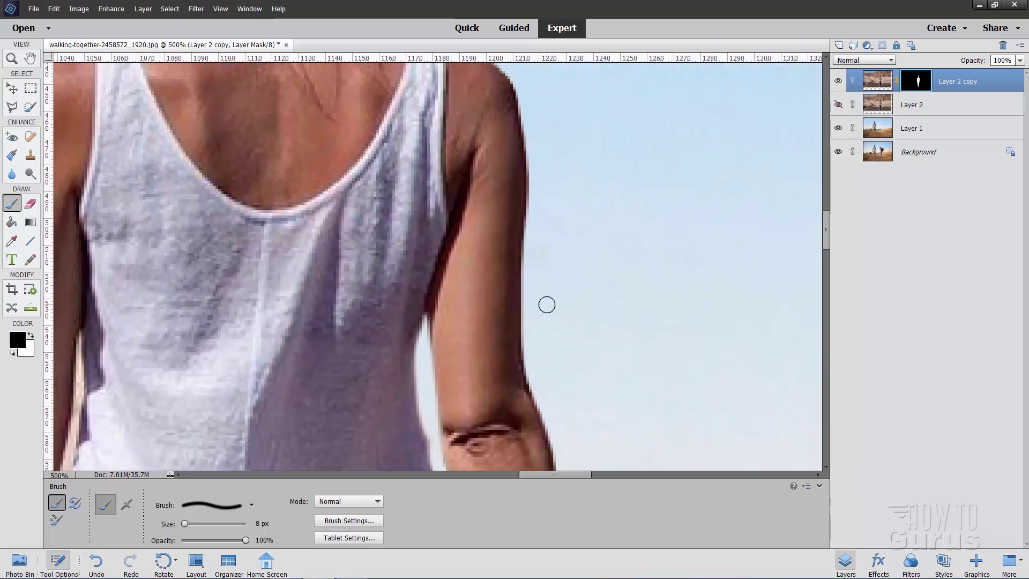
pyautogui.moveTo(567, 209); pyautogui.dragTo(570, 291)
# - Outline the narrow gap between her left arm and shirt with the Polygonal Lasso
pyautogui.press('z')
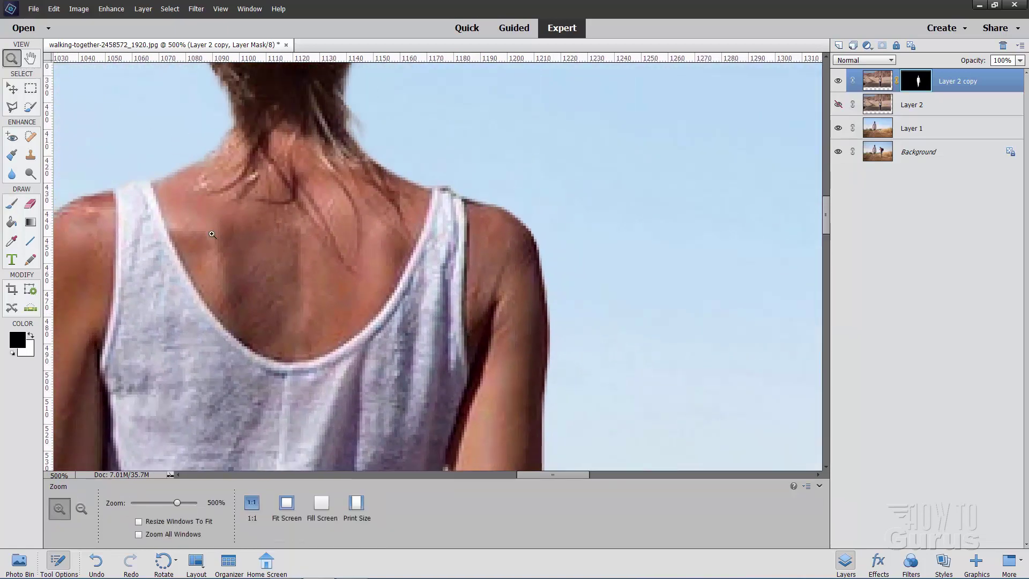
pyautogui.click(286, 503)
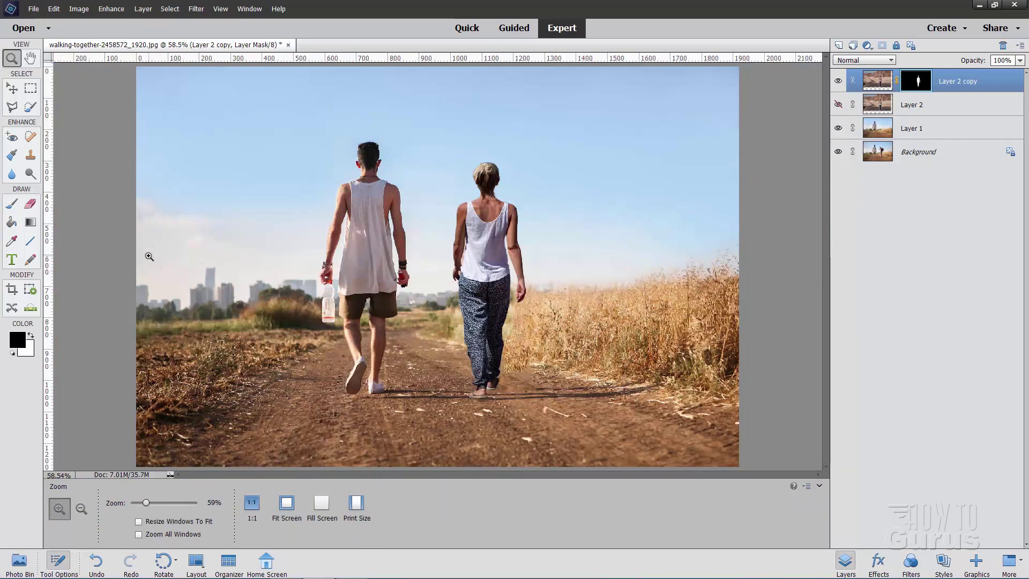
pyautogui.click(468, 264)
pyautogui.click(467, 261)
pyautogui.click(468, 260)
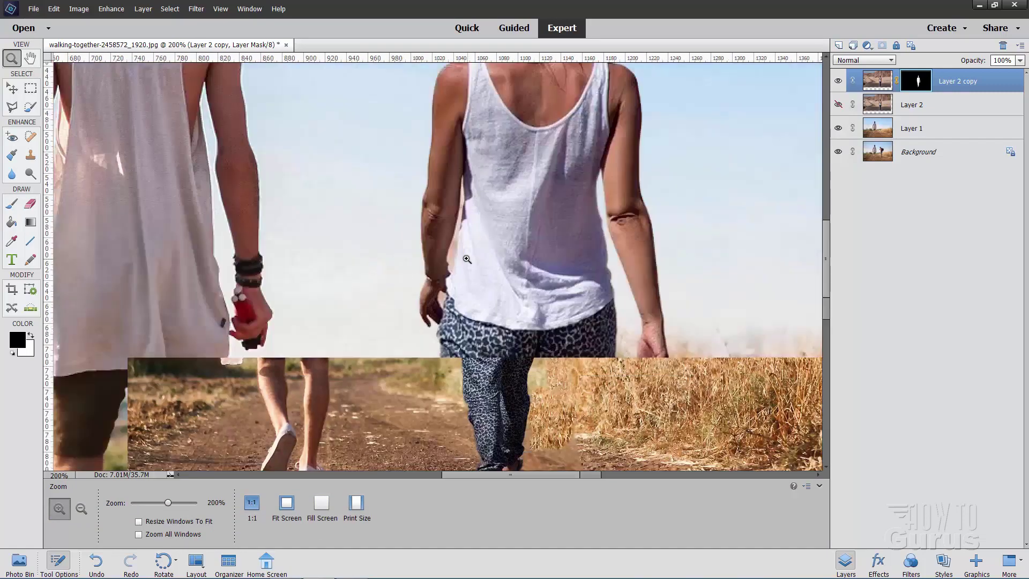
pyautogui.click(465, 250)
pyautogui.click(465, 250)
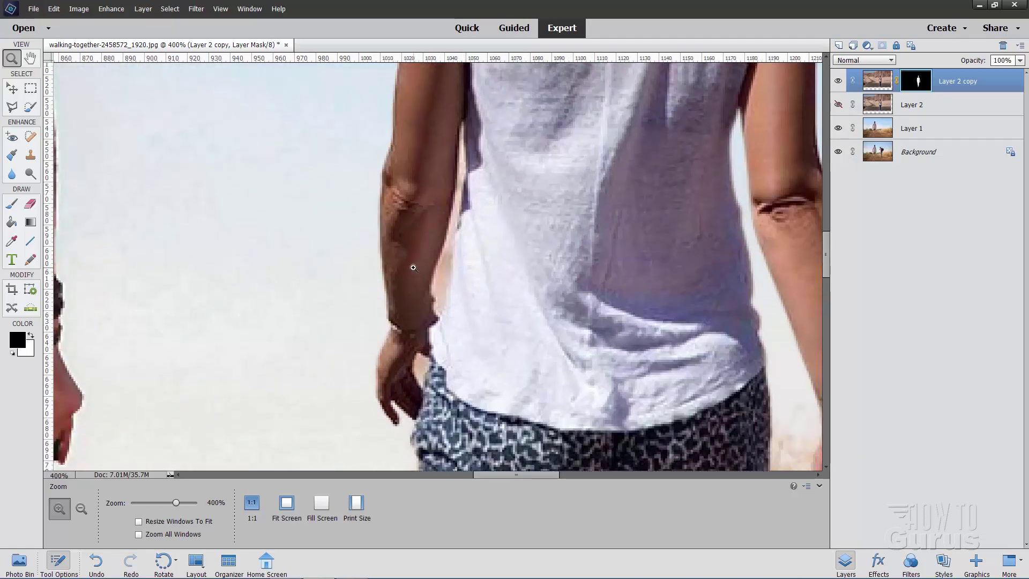
pyautogui.scroll(3, 813, 247)
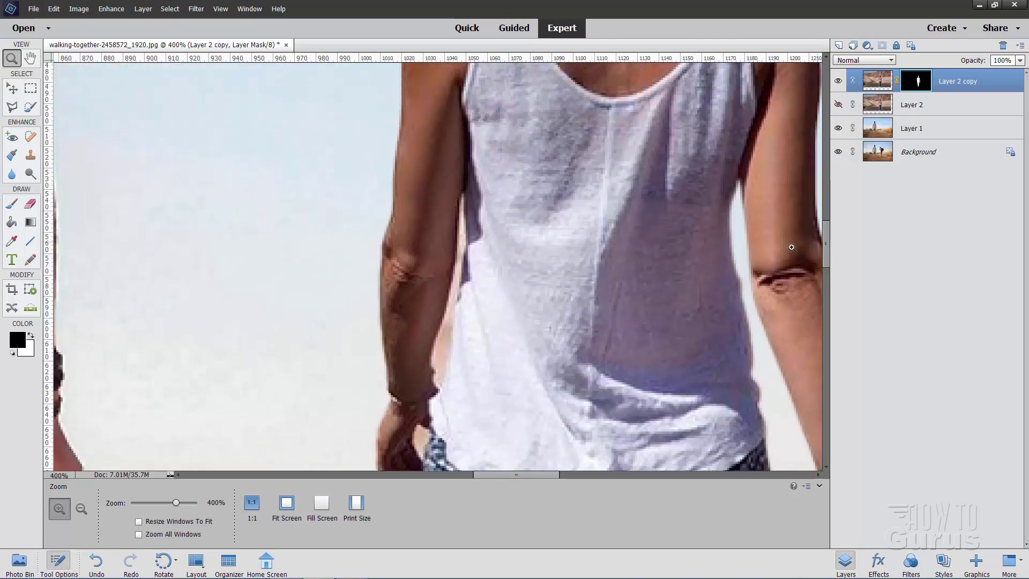
pyautogui.scroll(-1, 246, 248)
pyautogui.click(15, 107)
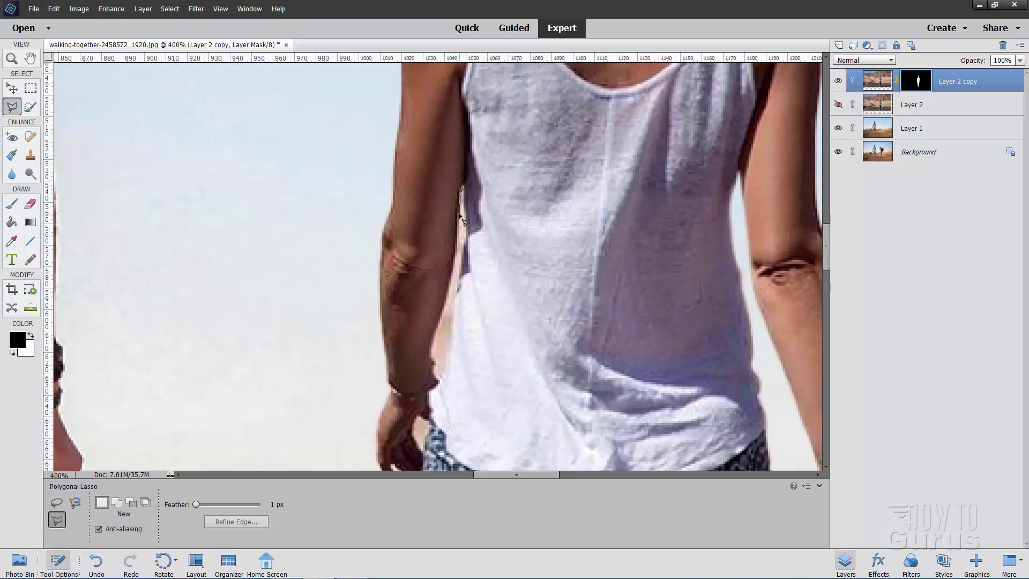
pyautogui.click(433, 342)
pyautogui.click(432, 354)
pyautogui.click(437, 378)
pyautogui.click(463, 189)
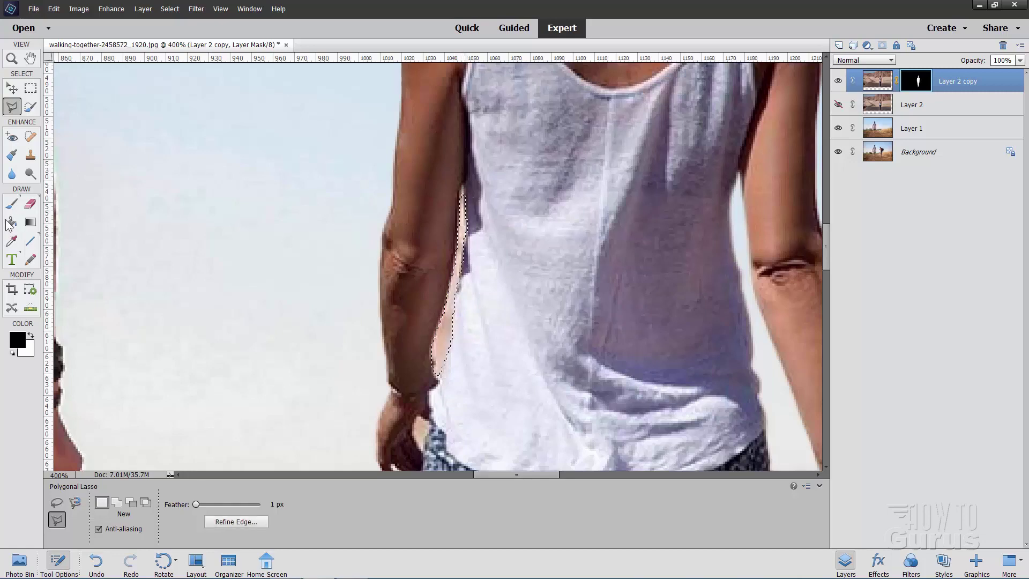
# - Paint black on the mask inside the outlined gap beside her left arm and clear the selection
pyautogui.click(11, 203)
pyautogui.moveTo(455, 287)
pyautogui.mouseDown()
pyautogui.moveTo(444, 341)
pyautogui.moveTo(442, 287)
pyautogui.moveTo(465, 204)
pyautogui.moveTo(439, 375)
pyautogui.moveTo(453, 327)
pyautogui.mouseUp()
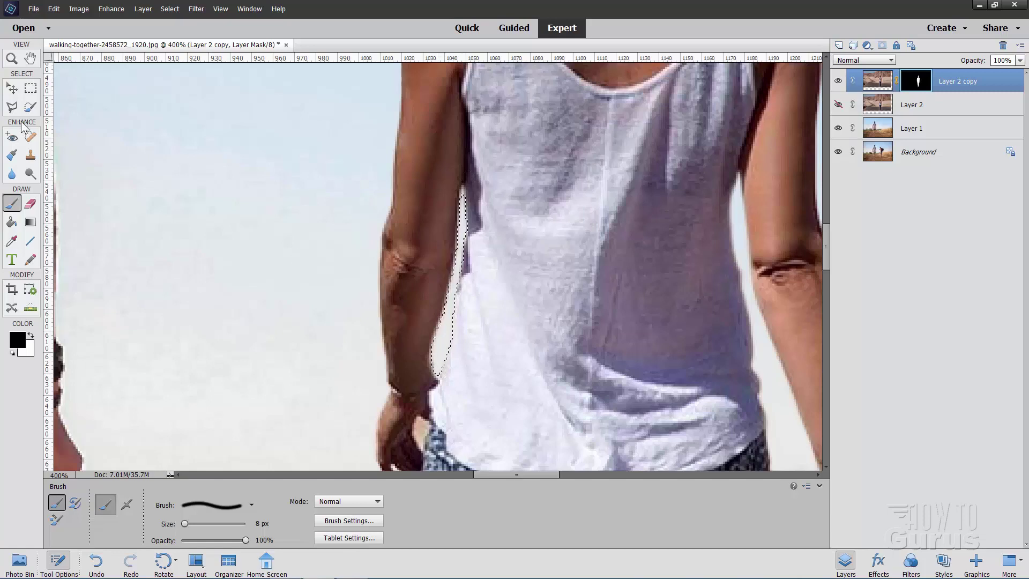
pyautogui.click(11, 106)
pyautogui.click(168, 11)
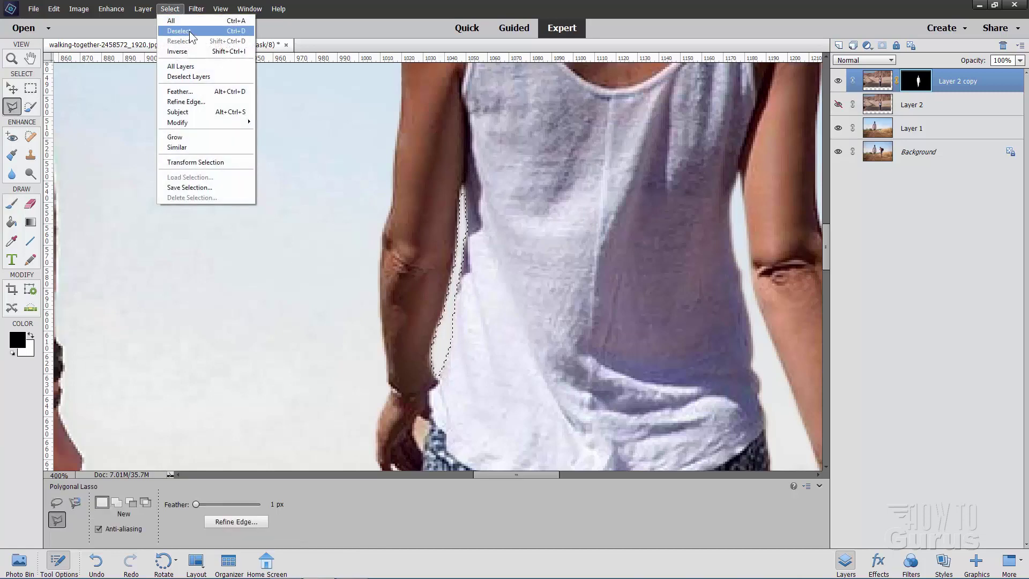
pyautogui.click(190, 30)
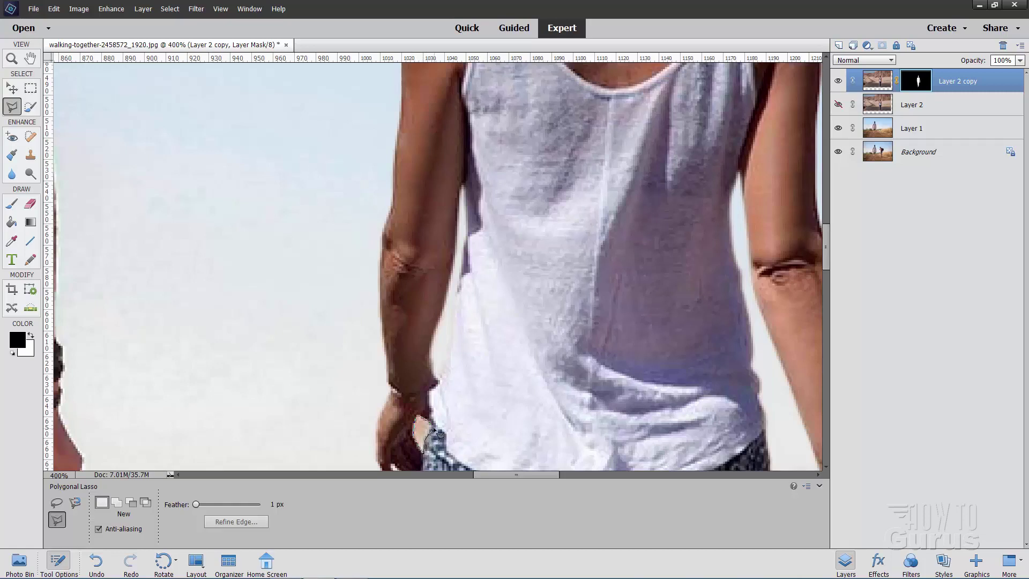
# - Outline the small gap between her left hand and hip, paint it black on the mask and deselect
pyautogui.doubleClick(438, 434)
pyautogui.click(11, 203)
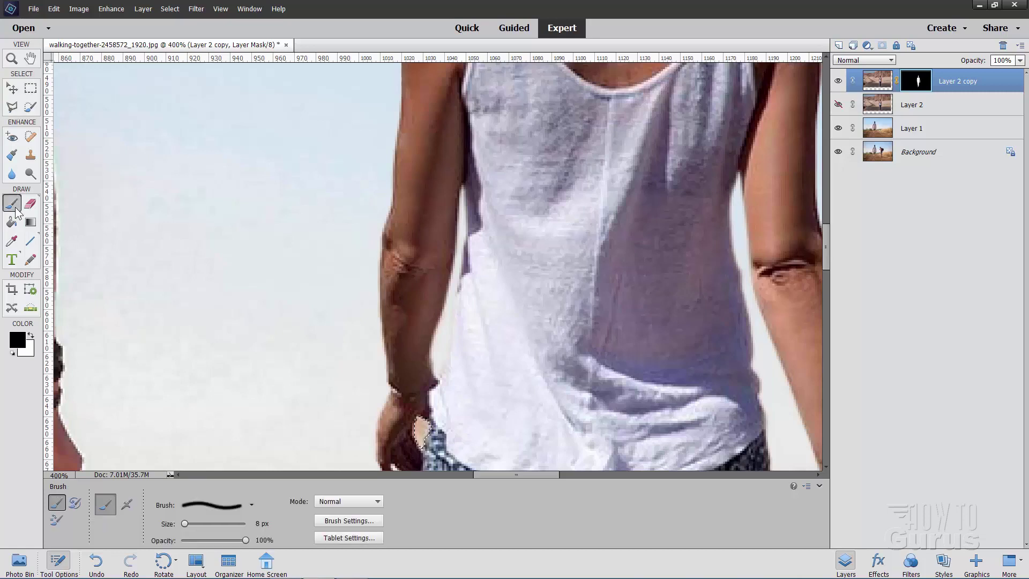
pyautogui.moveTo(413, 440)
pyautogui.mouseDown()
pyautogui.moveTo(424, 410)
pyautogui.moveTo(419, 443)
pyautogui.mouseUp()
pyautogui.click(170, 8)
pyautogui.click(180, 31)
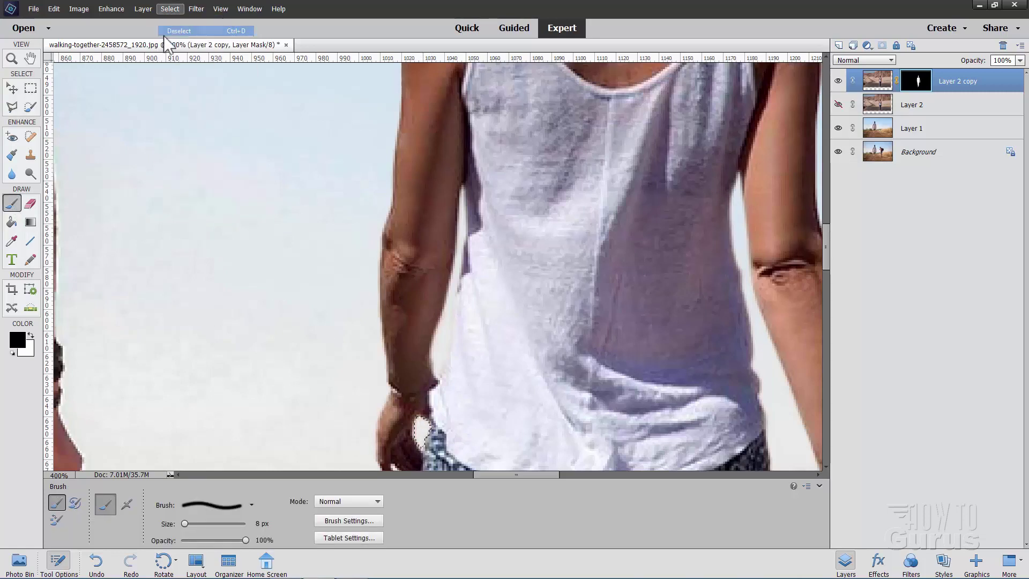
# - Add a Brightness/Contrast adjustment layer clipped to the woman's masked layer, Layer 2 copy
pyautogui.click(12, 90)
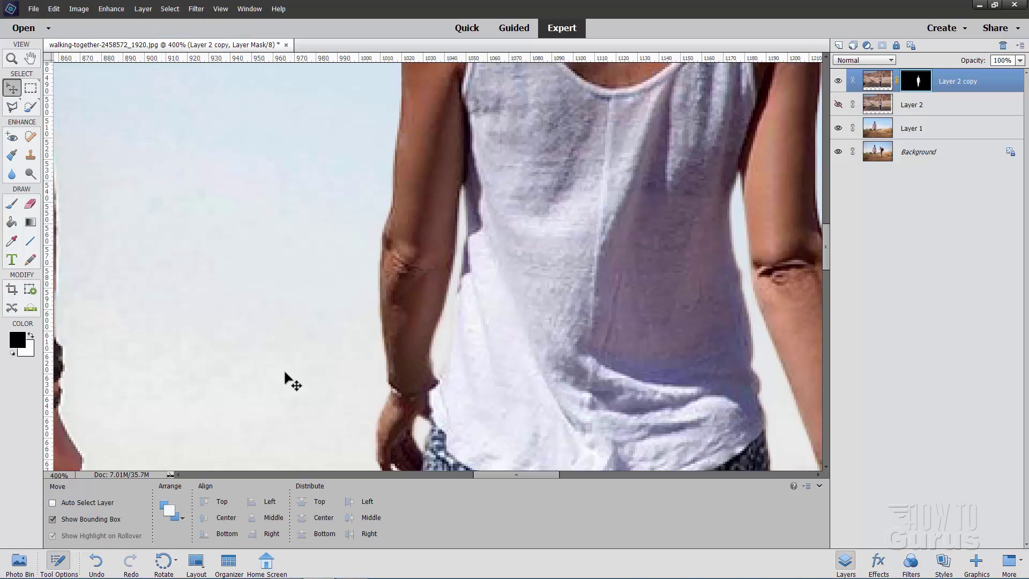
pyautogui.click(12, 58)
pyautogui.click(287, 503)
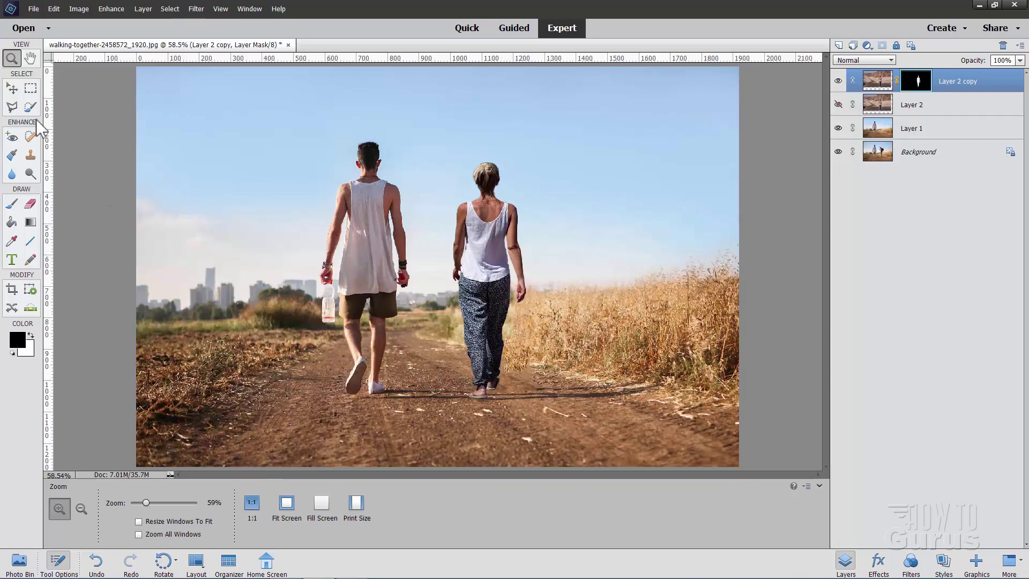
pyautogui.click(11, 87)
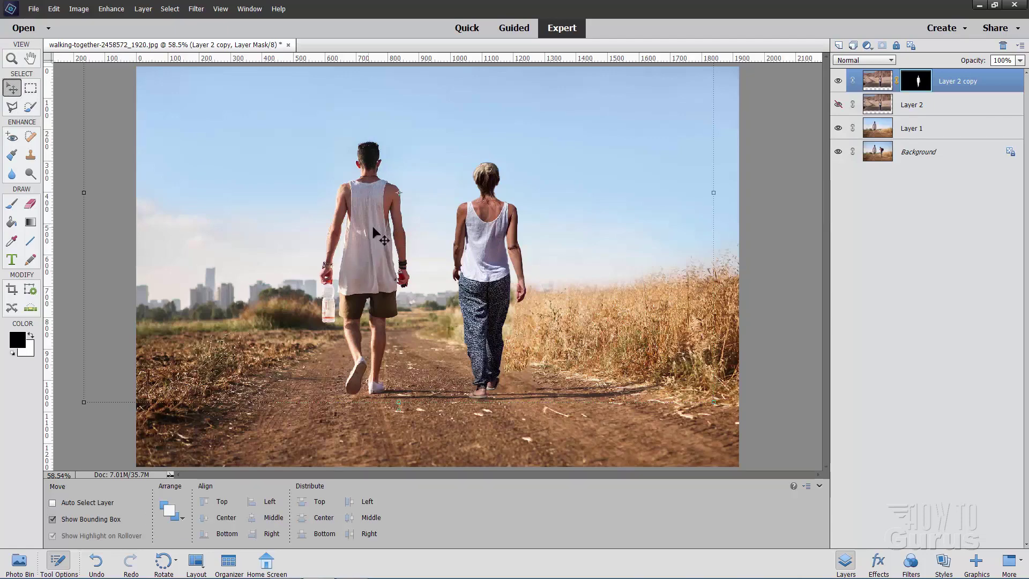
pyautogui.click(142, 10)
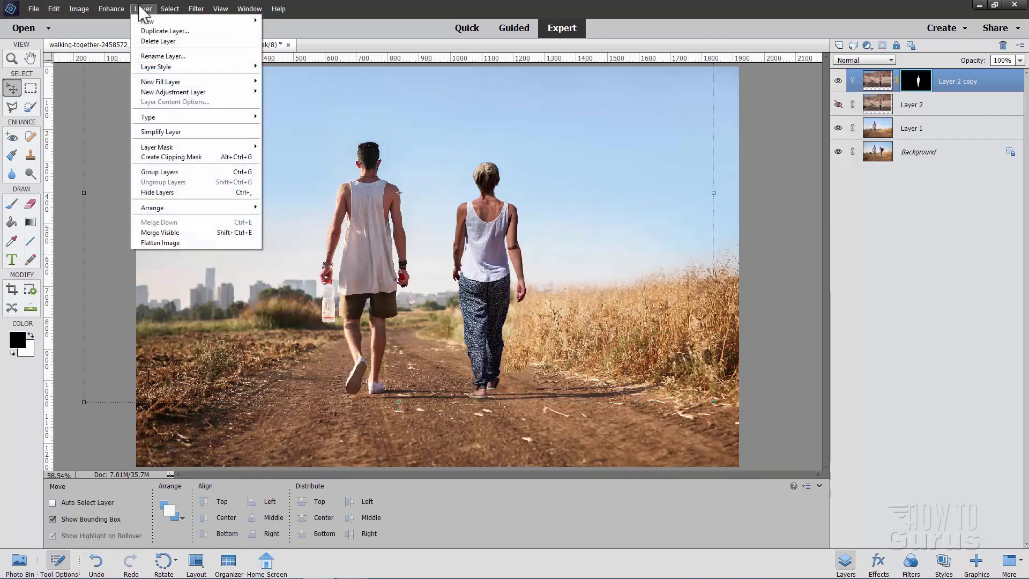
pyautogui.moveTo(175, 92)
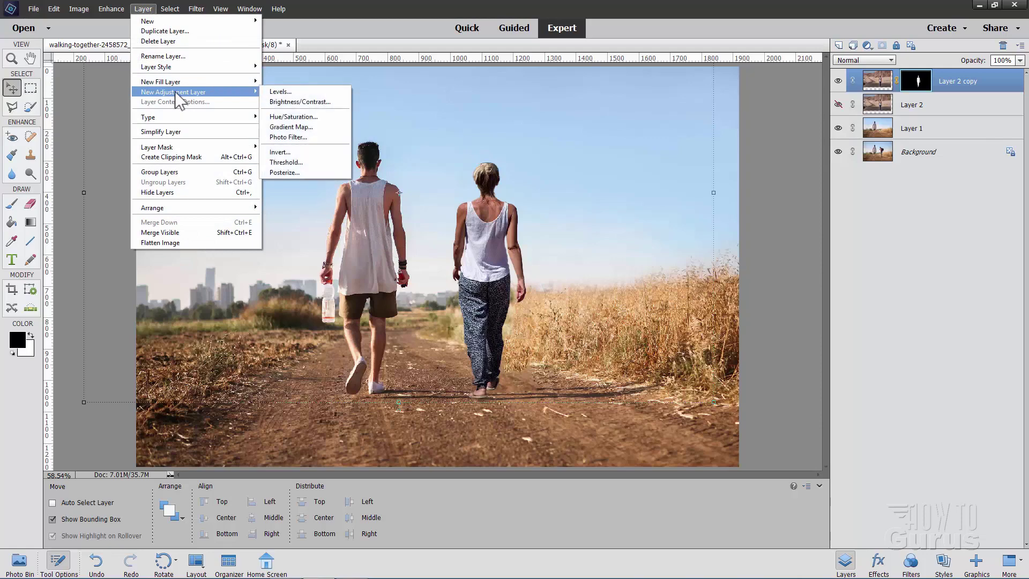
pyautogui.click(294, 102)
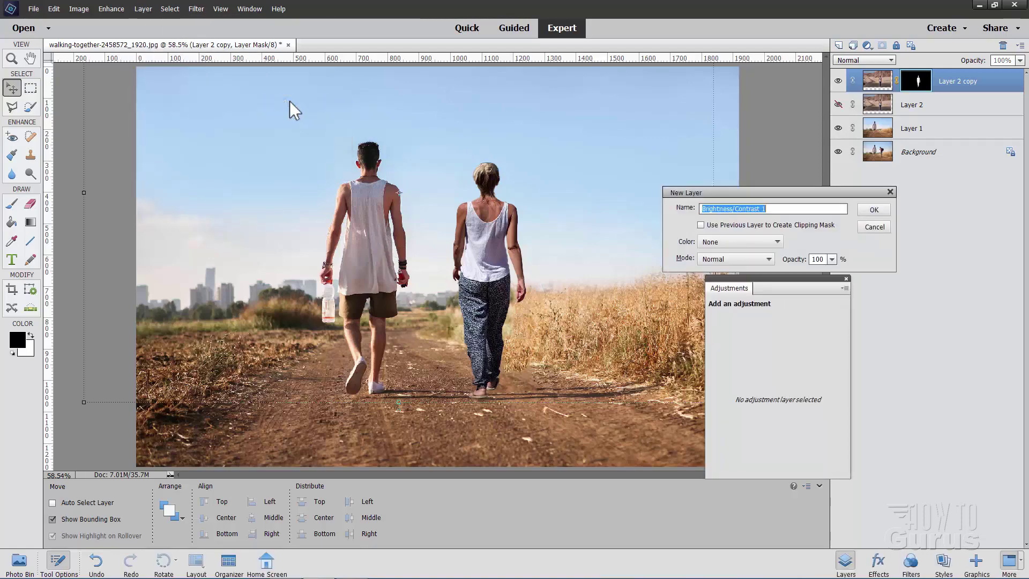
pyautogui.click(700, 225)
pyautogui.click(870, 210)
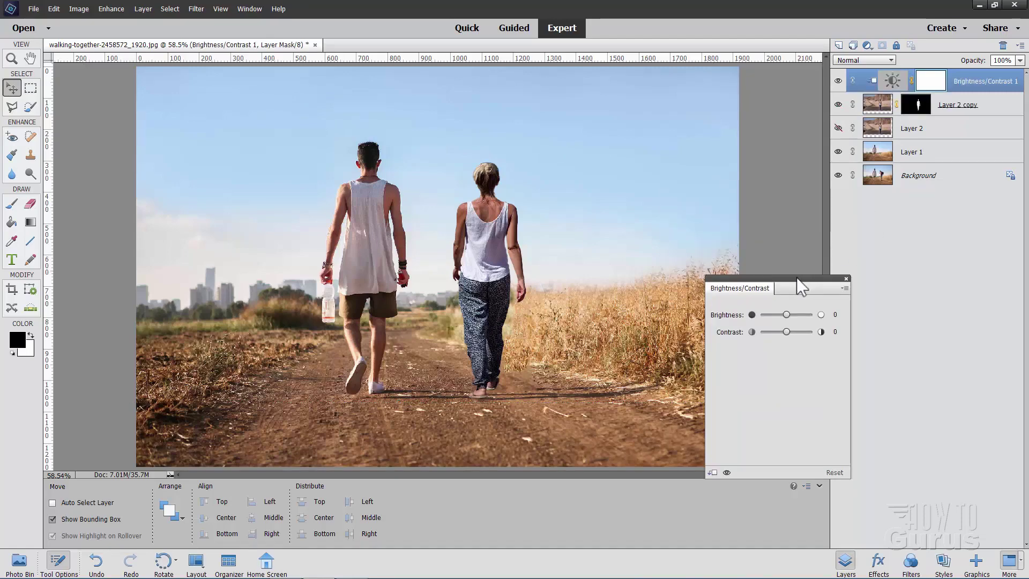
# - Set the adjustment's contrast to 53 and its brightness to -12 to match the woman to the scene
pyautogui.moveTo(796, 278); pyautogui.dragTo(737, 241)
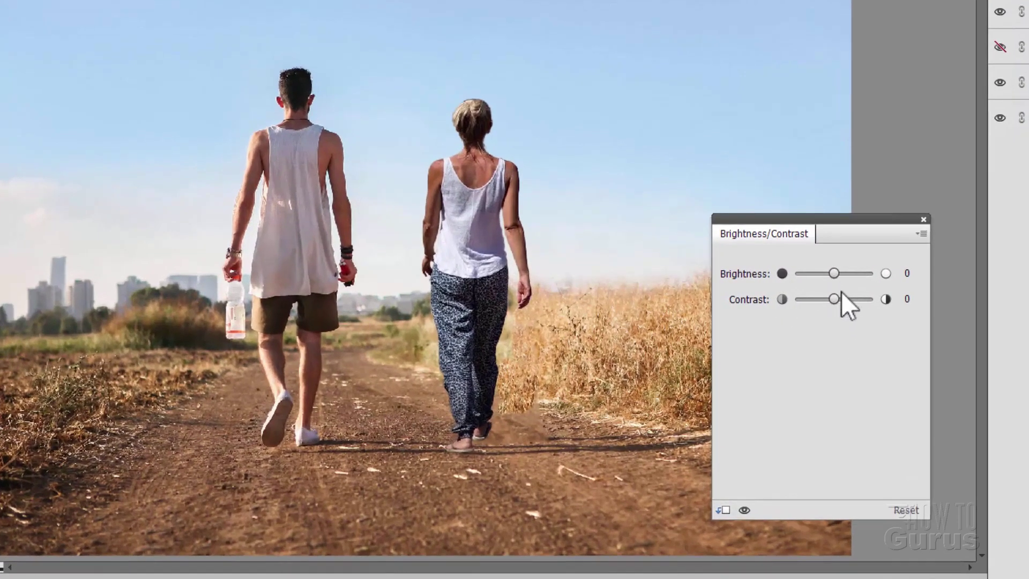
pyautogui.moveTo(835, 299); pyautogui.dragTo(853, 298)
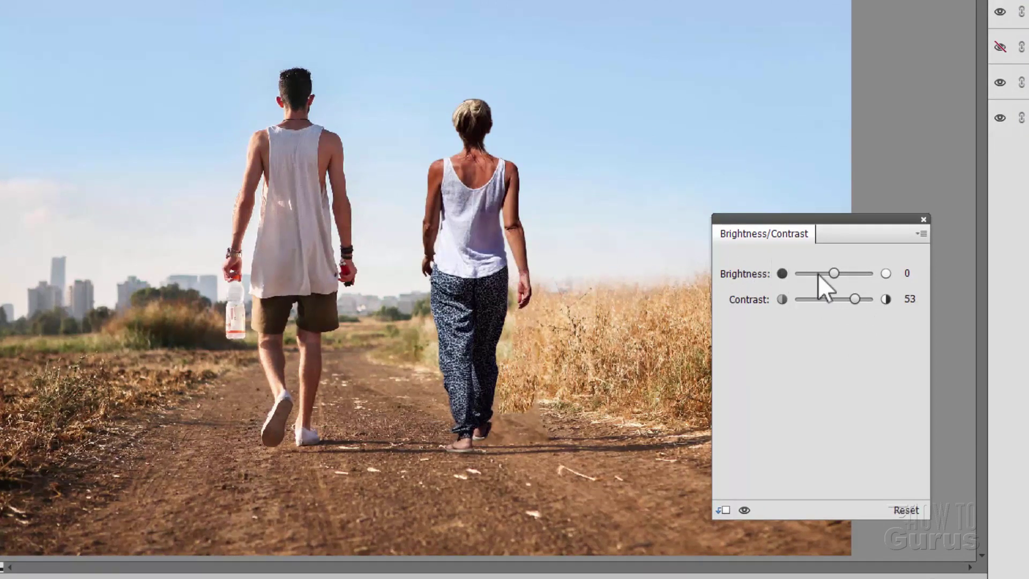
pyautogui.moveTo(831, 275); pyautogui.dragTo(830, 272)
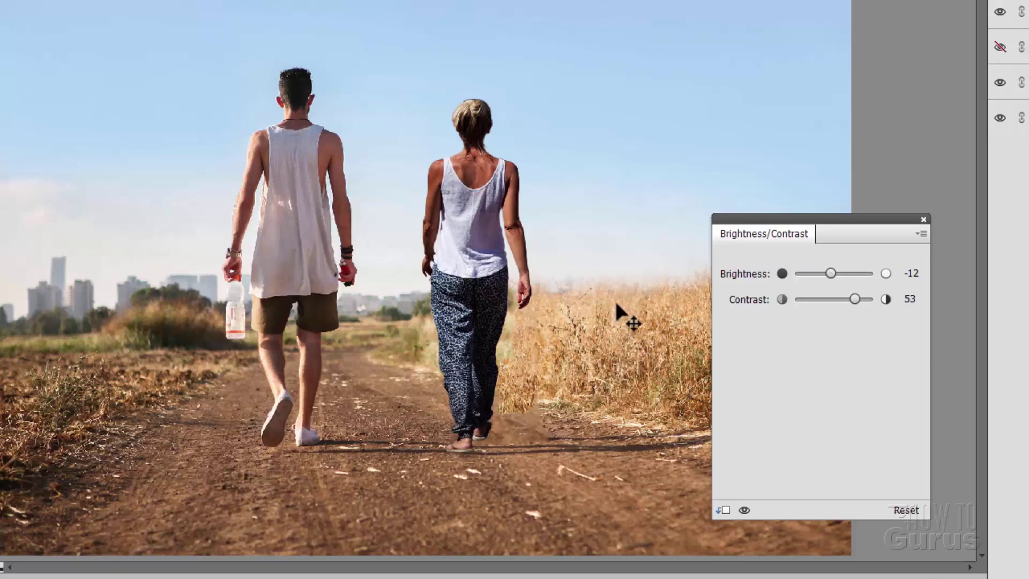
pyautogui.click(923, 220)
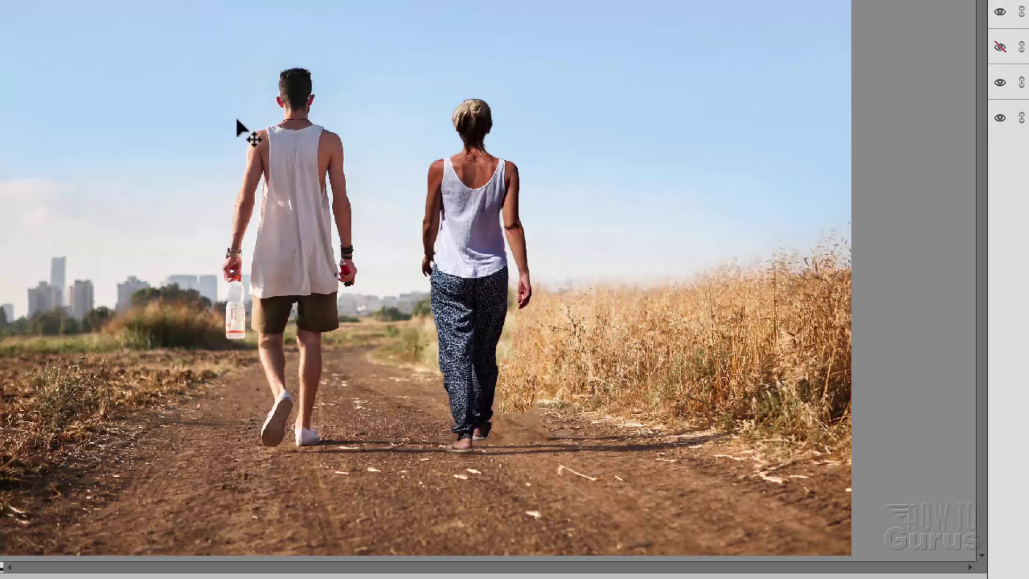
# - Create a new layer above the adjustment layer and sample the light skin highlight on the man's left shoulder as the brush color
pyautogui.press('z')
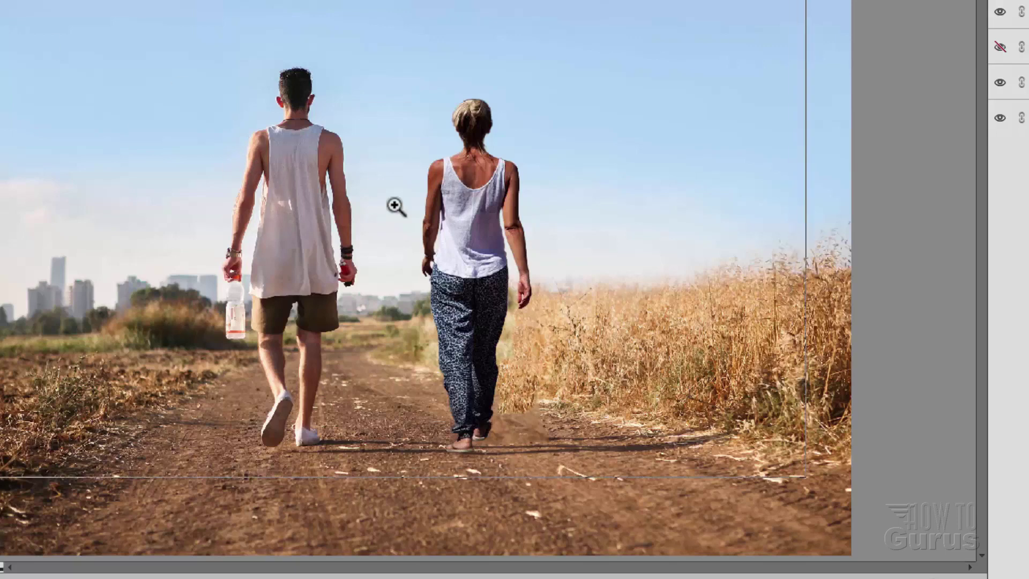
pyautogui.click(356, 175)
pyautogui.click(360, 177)
pyautogui.scroll(1, 357, 176)
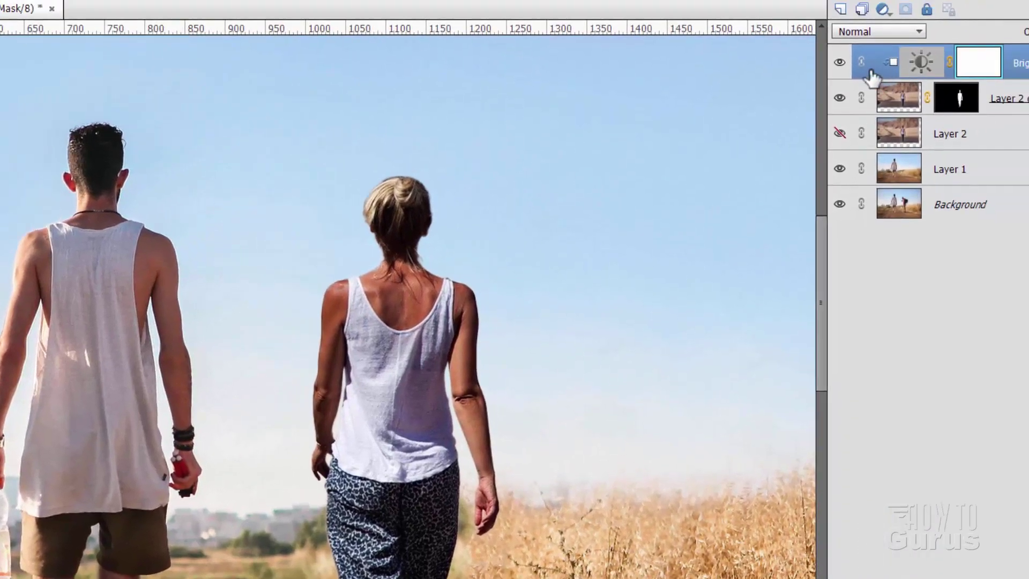
pyautogui.click(841, 11)
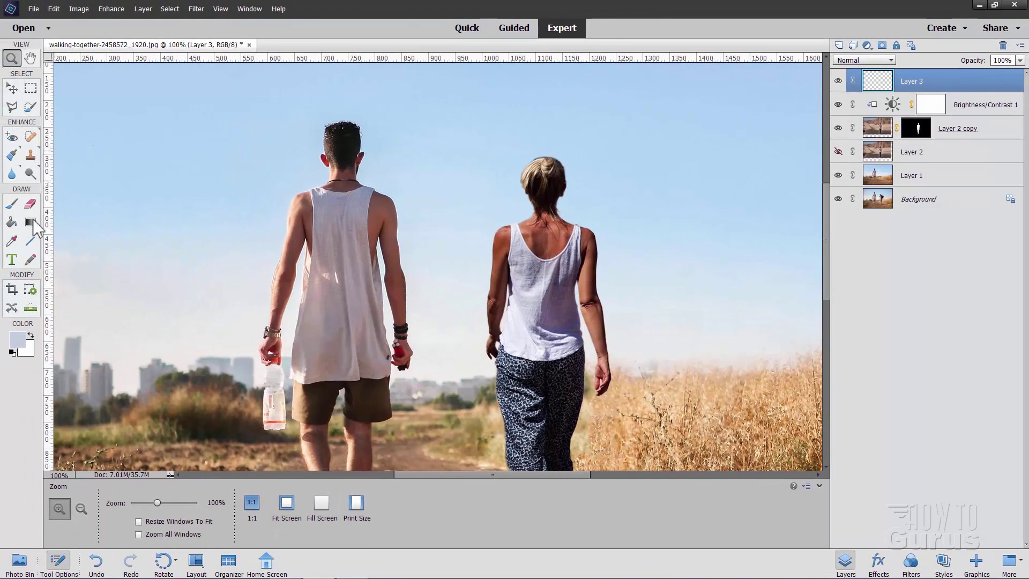
pyautogui.click(11, 241)
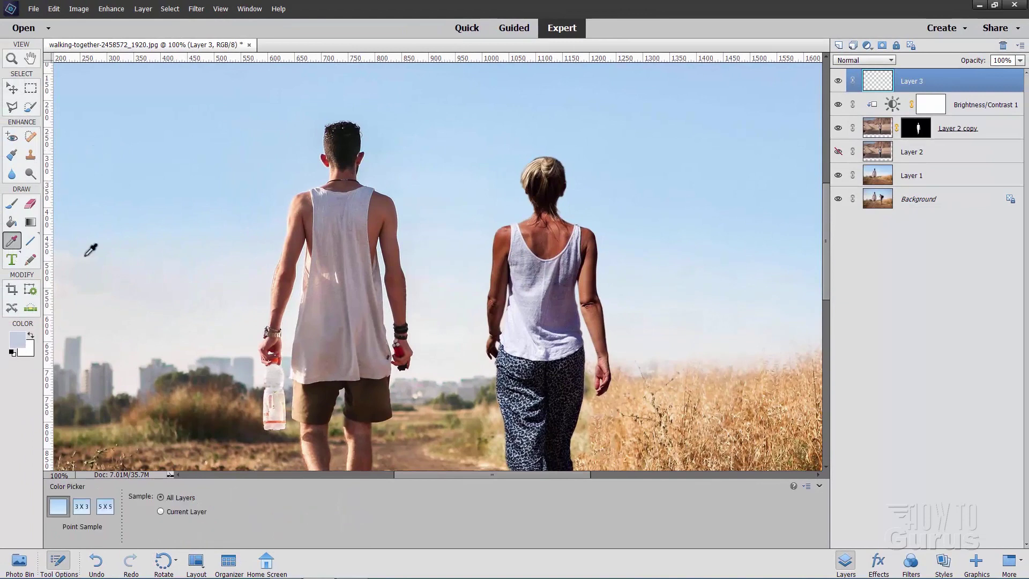
pyautogui.click(290, 211)
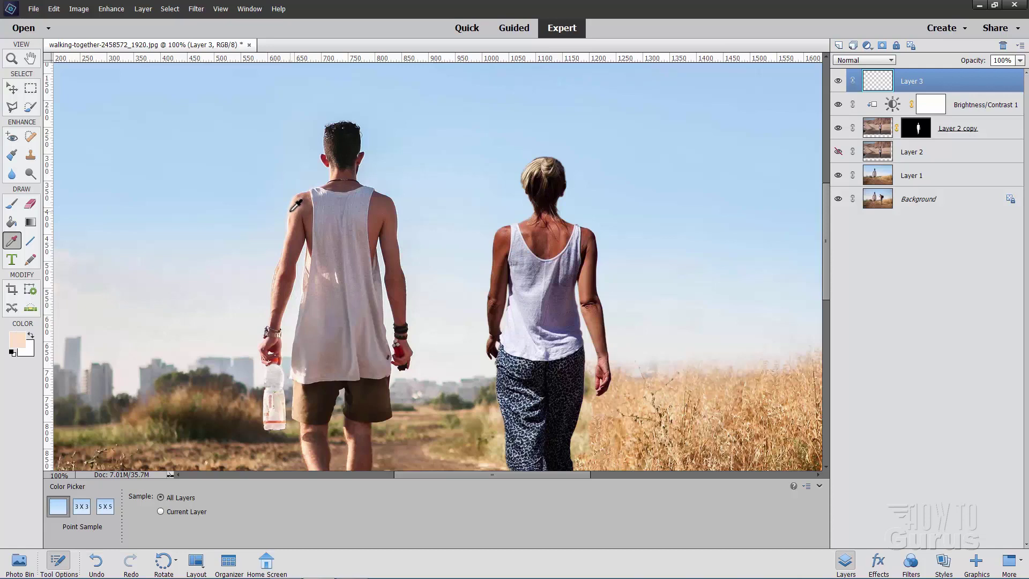
pyautogui.click(13, 203)
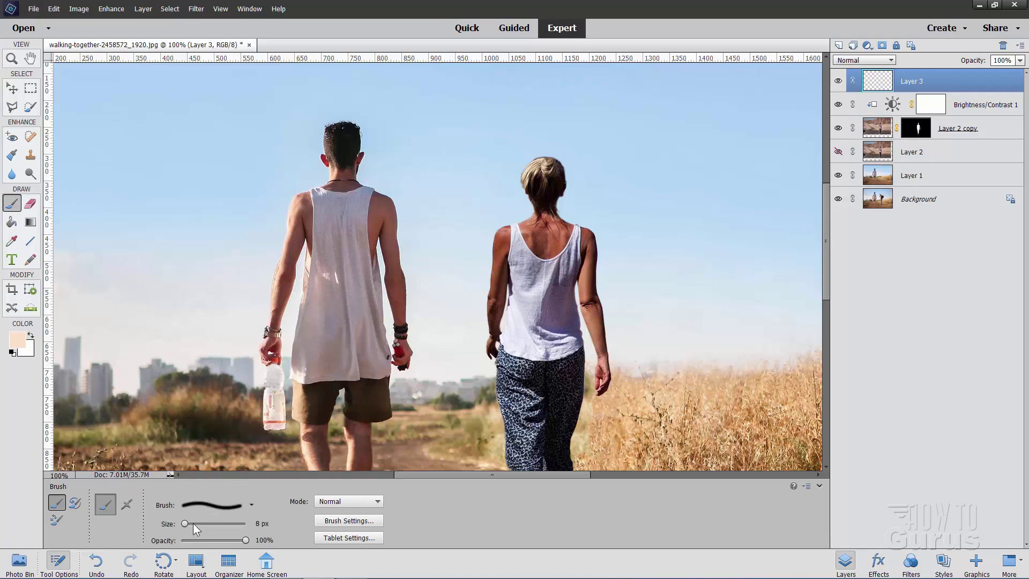
# - Paint the highlight along the woman's left shoulder and arm with a 19 px brush, and copy Layer 2 copy's mask onto Layer 3
pyautogui.moveTo(185, 523); pyautogui.dragTo(191, 523)
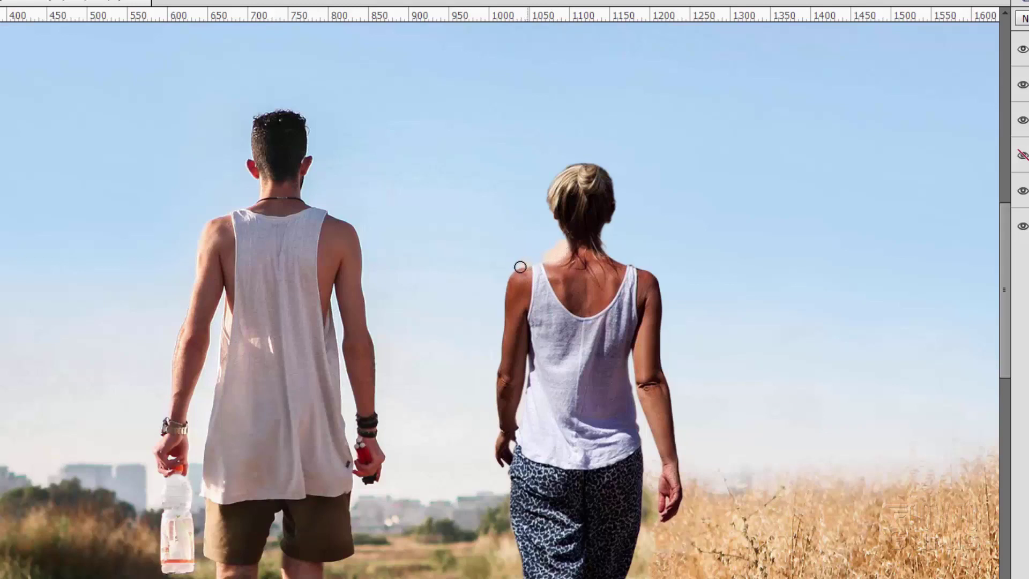
pyautogui.moveTo(520, 266)
pyautogui.mouseDown()
pyautogui.moveTo(505, 345)
pyautogui.moveTo(510, 320)
pyautogui.moveTo(506, 314)
pyautogui.moveTo(489, 380)
pyautogui.moveTo(504, 313)
pyautogui.moveTo(489, 401)
pyautogui.moveTo(493, 384)
pyautogui.moveTo(490, 425)
pyautogui.mouseUp()
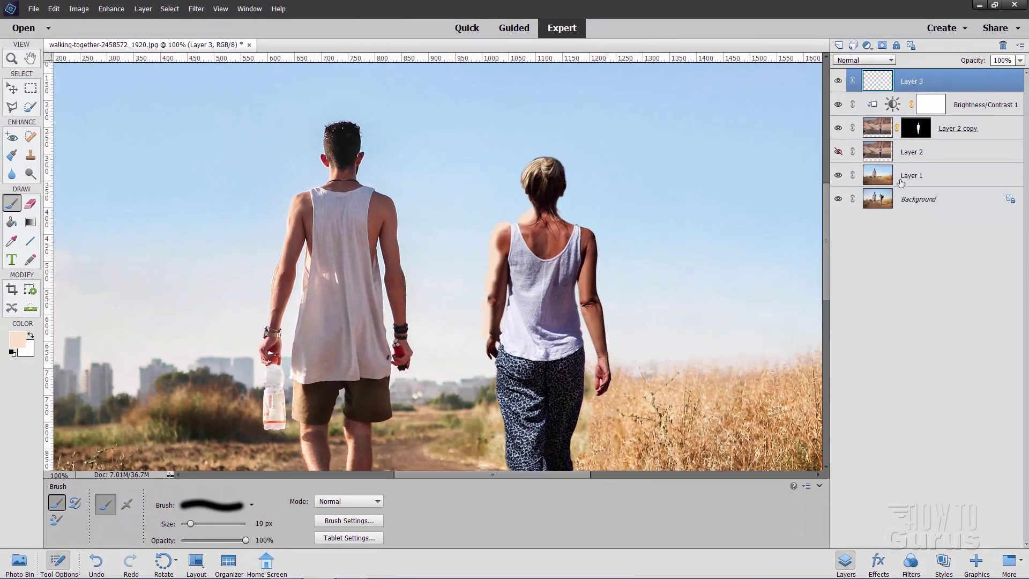
pyautogui.click(913, 133)
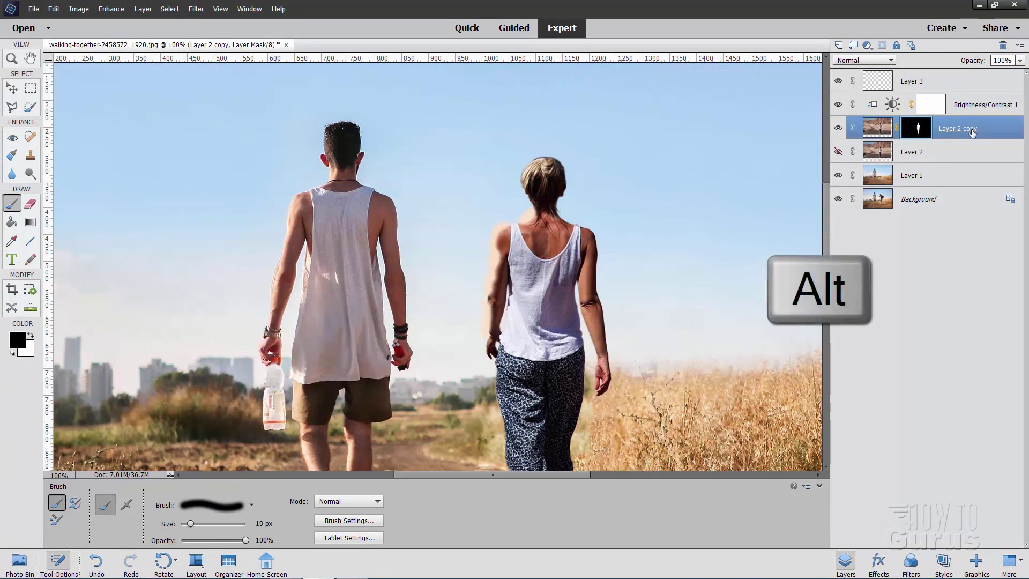
pyautogui.moveTo(915, 129); pyautogui.dragTo(915, 83)
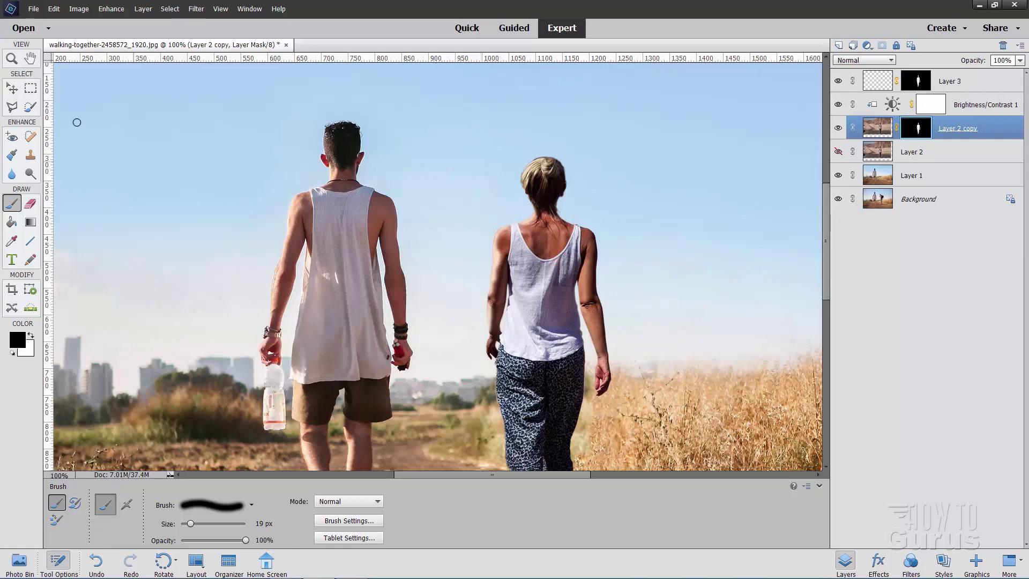
# - Select Layer 1 and hide Layer 2 copy to expose the patched ground and grass behind the woman's legs
pyautogui.click(12, 59)
pyautogui.click(287, 502)
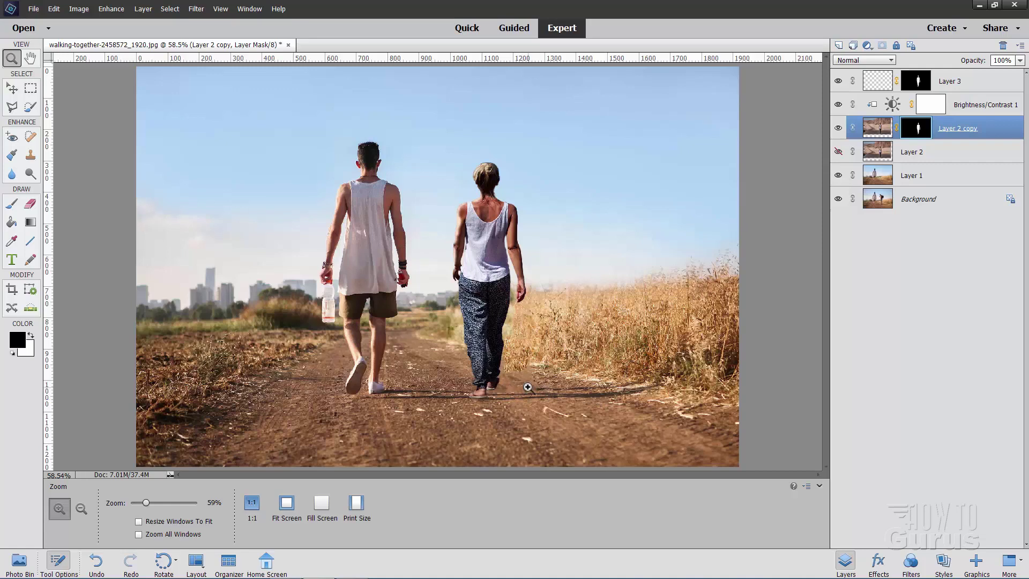
pyautogui.click(882, 181)
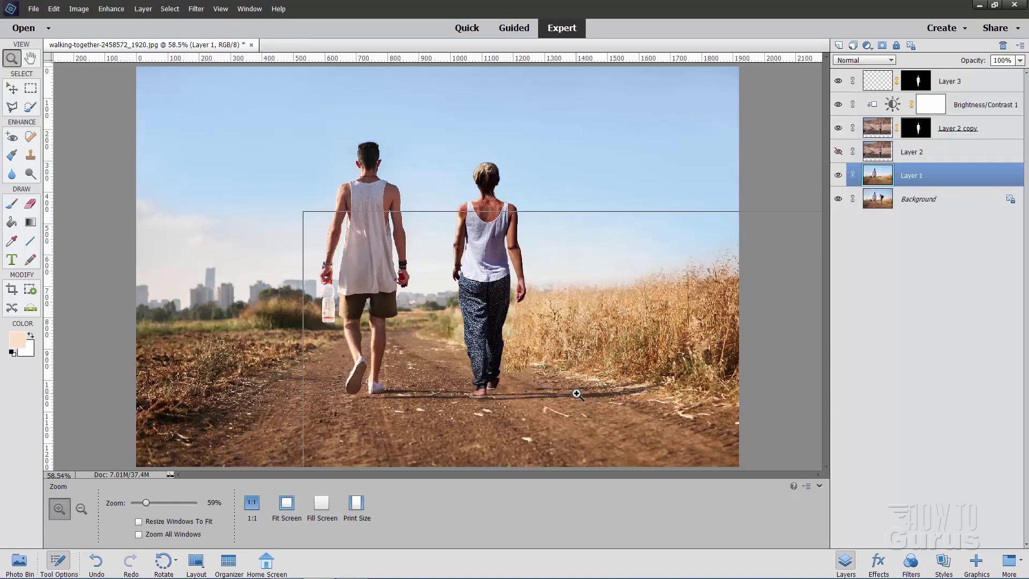
pyautogui.click(576, 393)
pyautogui.click(576, 394)
pyautogui.click(575, 393)
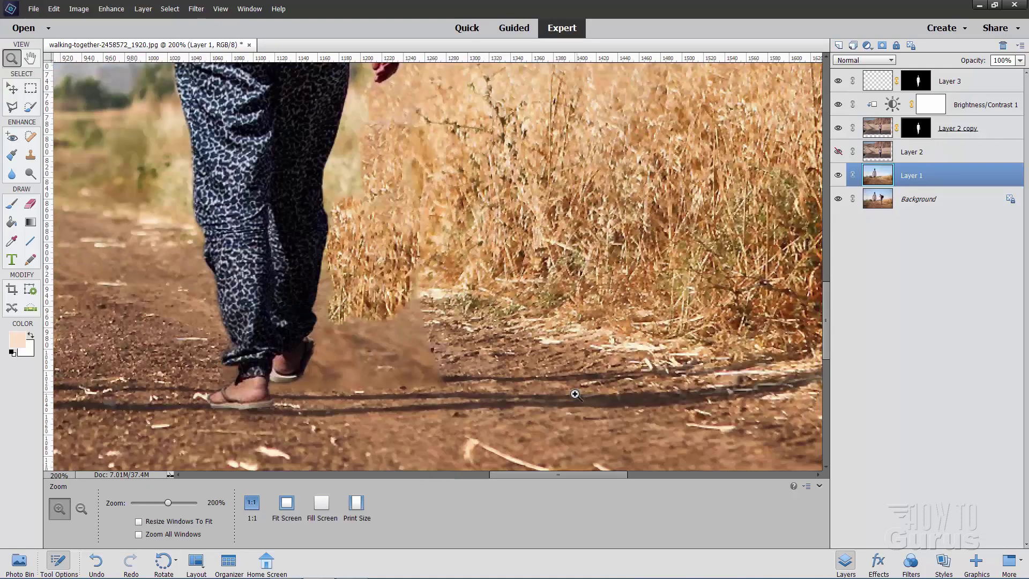
pyautogui.scroll(-1, 431, 384)
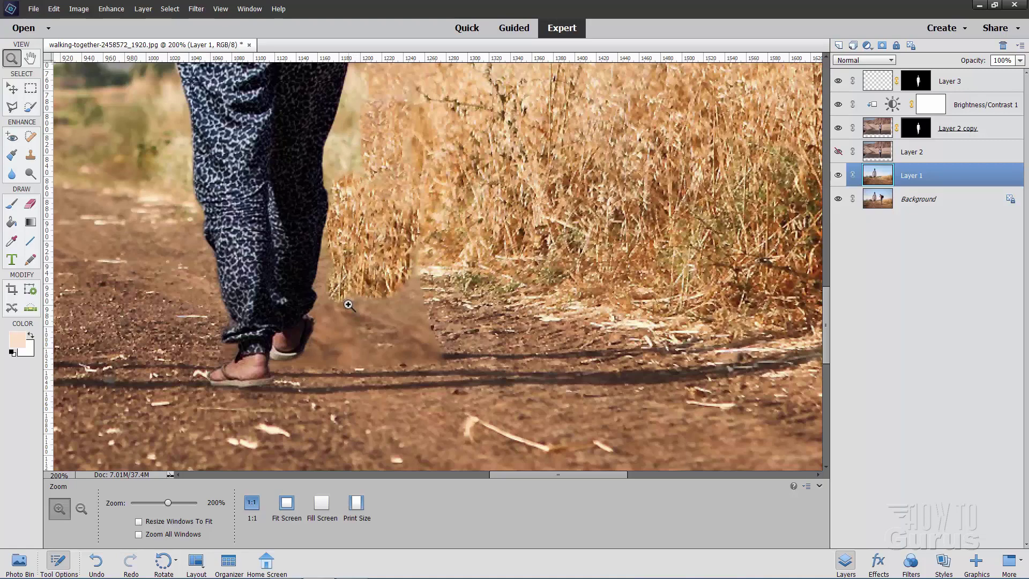
pyautogui.scroll(5, 348, 305)
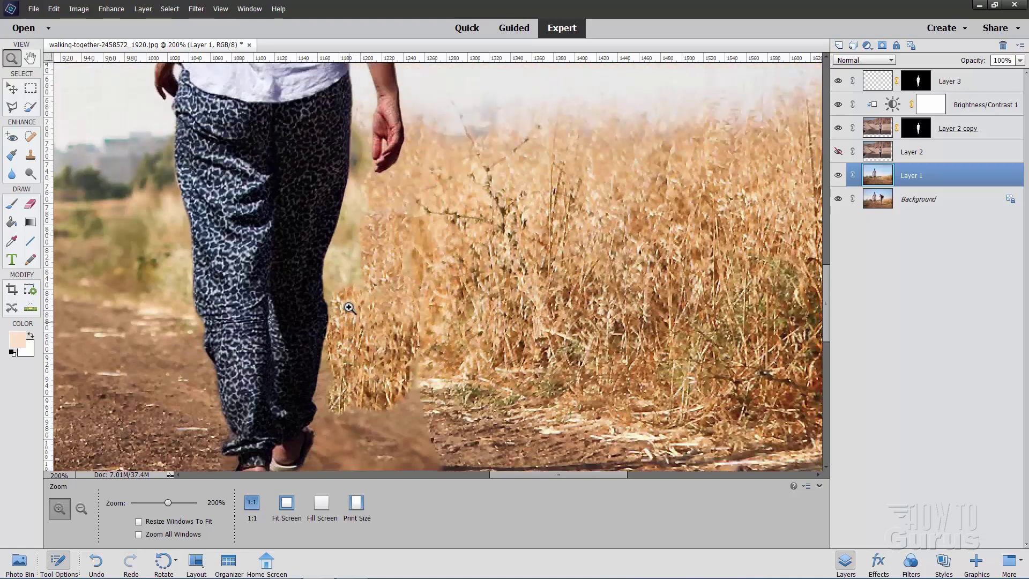
pyautogui.scroll(2, 348, 306)
pyautogui.scroll(-4, 367, 298)
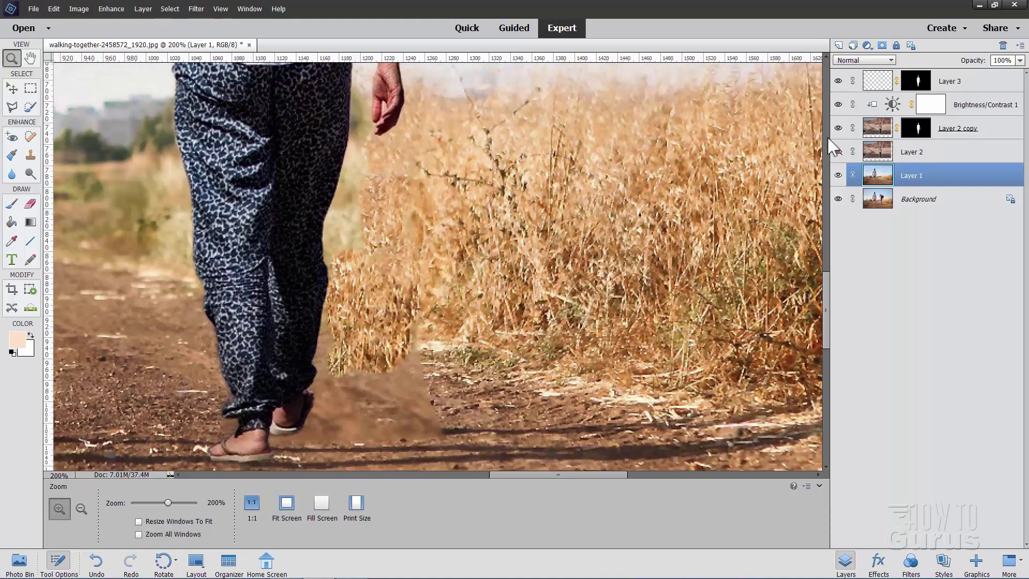
pyautogui.click(837, 128)
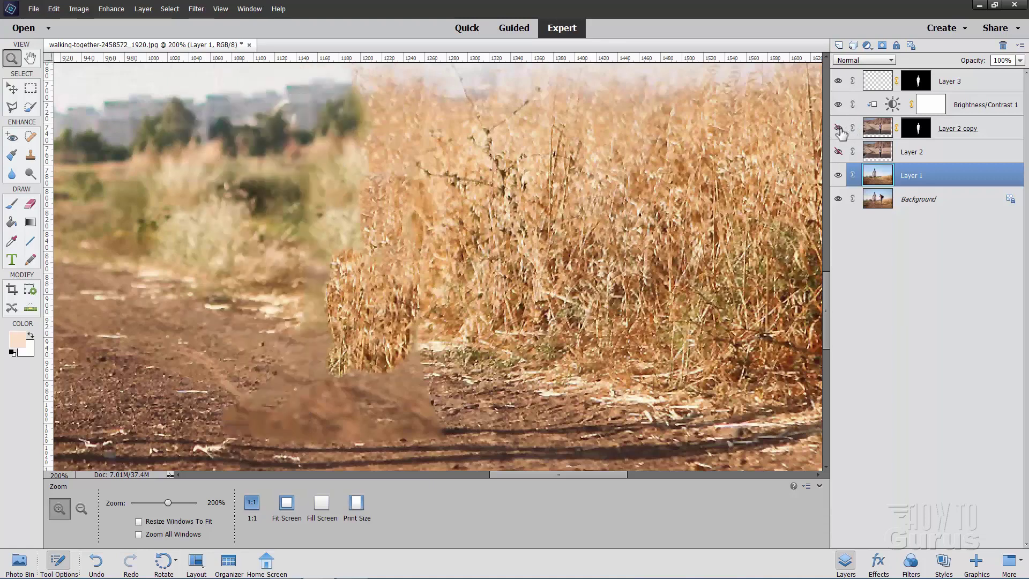
pyautogui.click(838, 128)
pyautogui.click(838, 129)
pyautogui.click(838, 129)
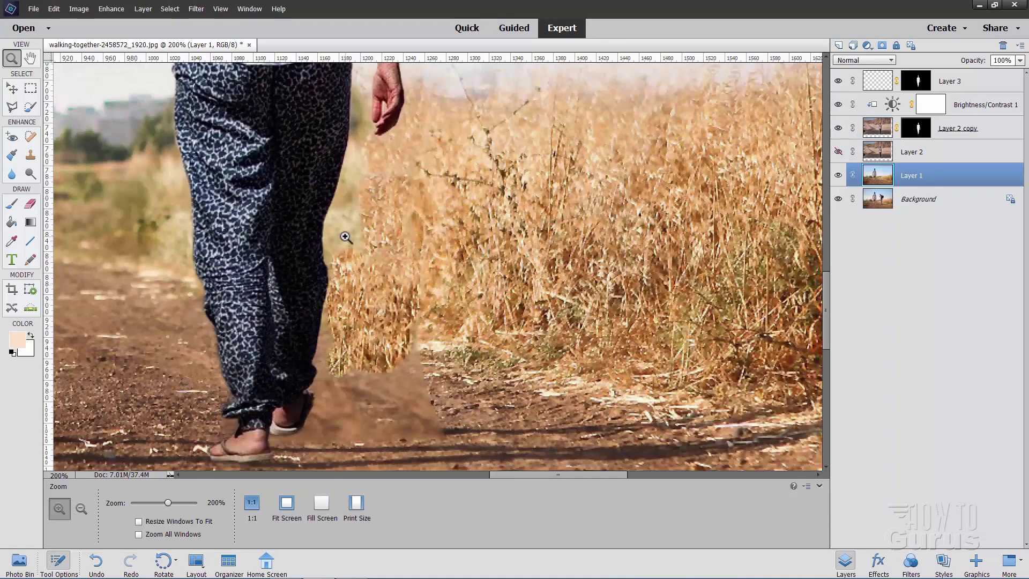
pyautogui.click(838, 129)
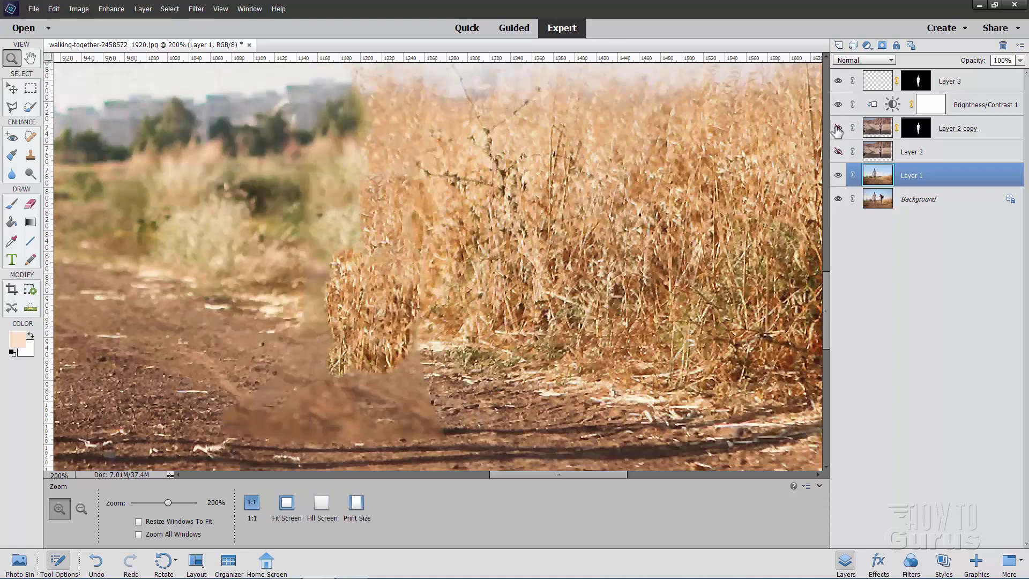
pyautogui.scroll(-2, 429, 340)
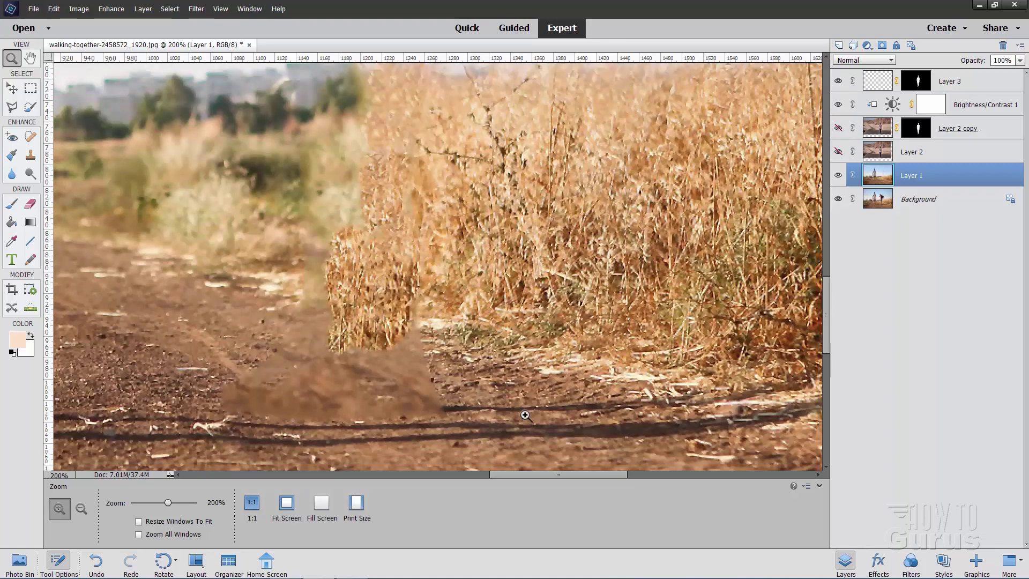
# - Clone blurred shrubs and path-edge grass over the hard vertical seam where the shrubs meet the tall grass
pyautogui.click(32, 157)
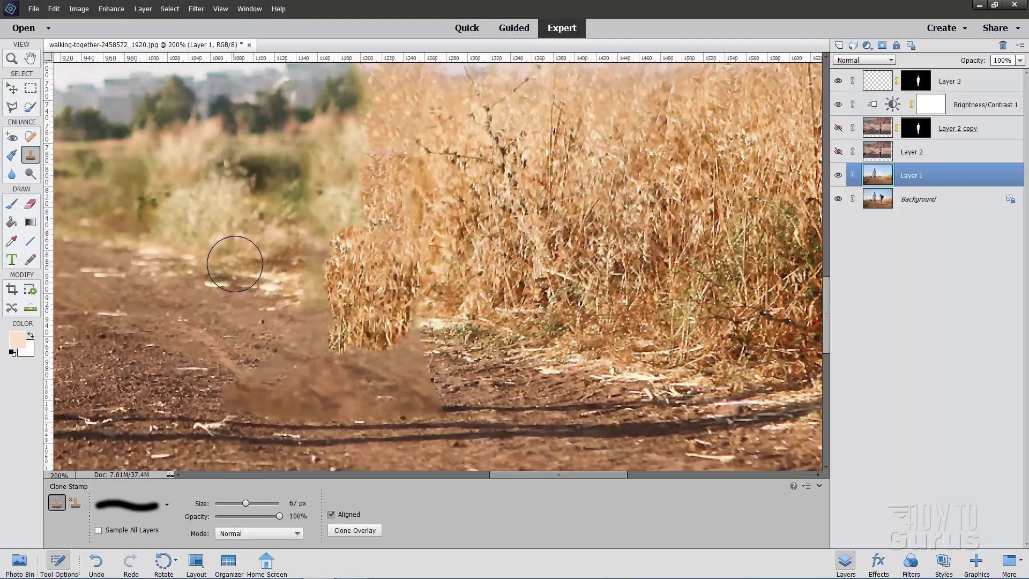
pyautogui.keyDown('alt'); pyautogui.click(226, 230); pyautogui.keyUp('alt')
pyautogui.moveTo(308, 258)
pyautogui.mouseDown()
pyautogui.moveTo(324, 206)
pyautogui.moveTo(307, 181)
pyautogui.moveTo(353, 183)
pyautogui.moveTo(383, 142)
pyautogui.mouseUp()
pyautogui.keyDown('alt'); pyautogui.click(263, 175); pyautogui.keyUp('alt')
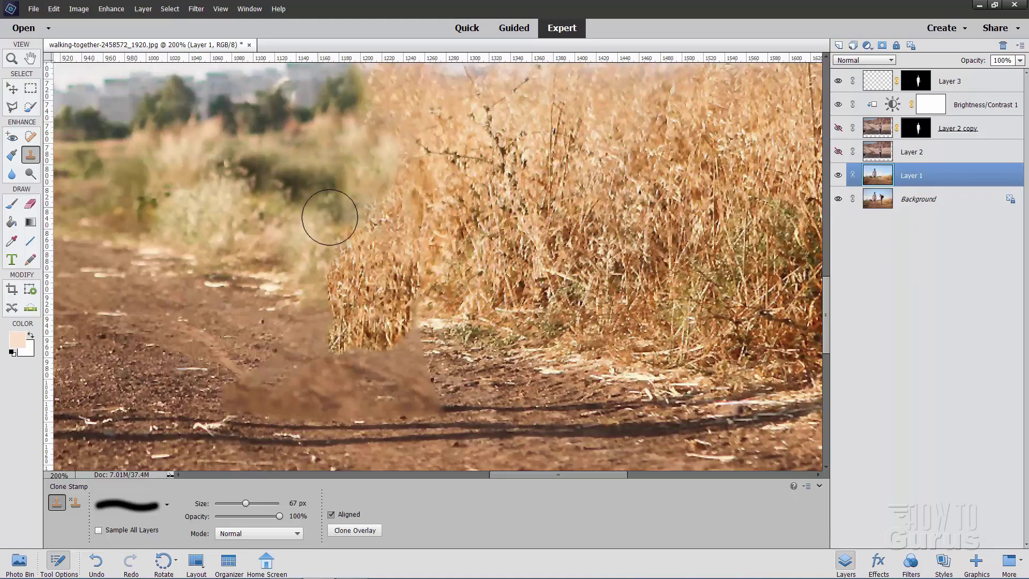
pyautogui.moveTo(330, 217)
pyautogui.mouseDown()
pyautogui.moveTo(347, 229)
pyautogui.moveTo(339, 274)
pyautogui.mouseUp()
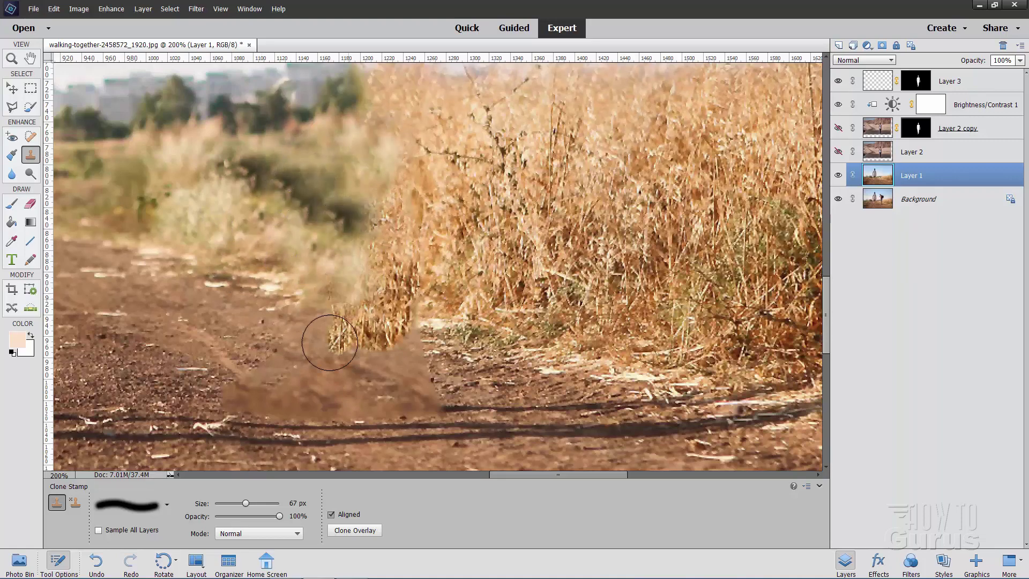
# - Clone dirt from both sides of the path over the smeared ground patch below the tall grass
pyautogui.keyDown('alt'); pyautogui.click(194, 311); pyautogui.keyUp('alt')
pyautogui.moveTo(258, 337)
pyautogui.mouseDown()
pyautogui.moveTo(281, 351)
pyautogui.moveTo(312, 330)
pyautogui.mouseUp()
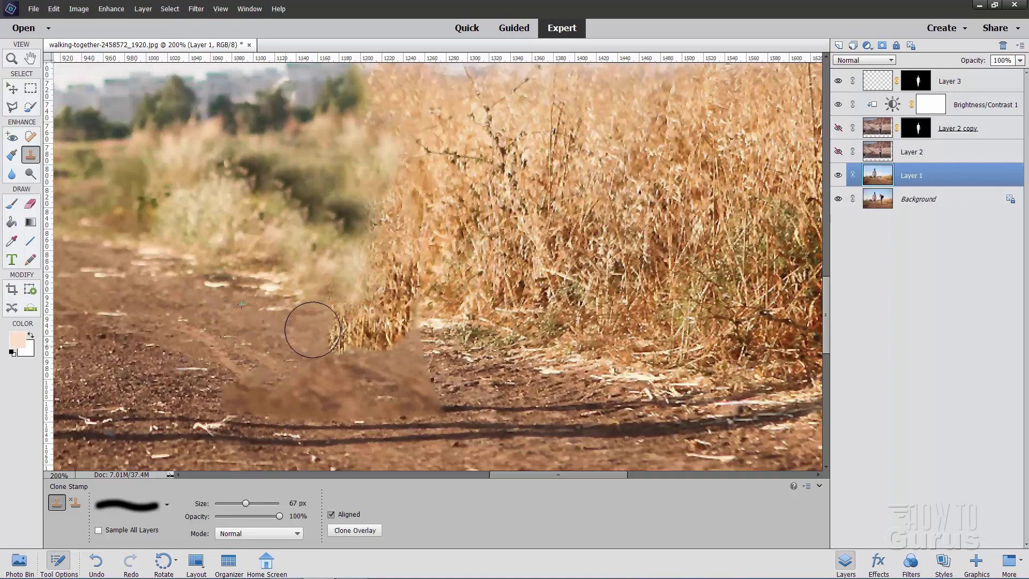
pyautogui.keyDown('alt'); pyautogui.click(128, 370); pyautogui.keyUp('alt')
pyautogui.moveTo(211, 388)
pyautogui.mouseDown()
pyautogui.moveTo(229, 379)
pyautogui.moveTo(336, 384)
pyautogui.mouseUp()
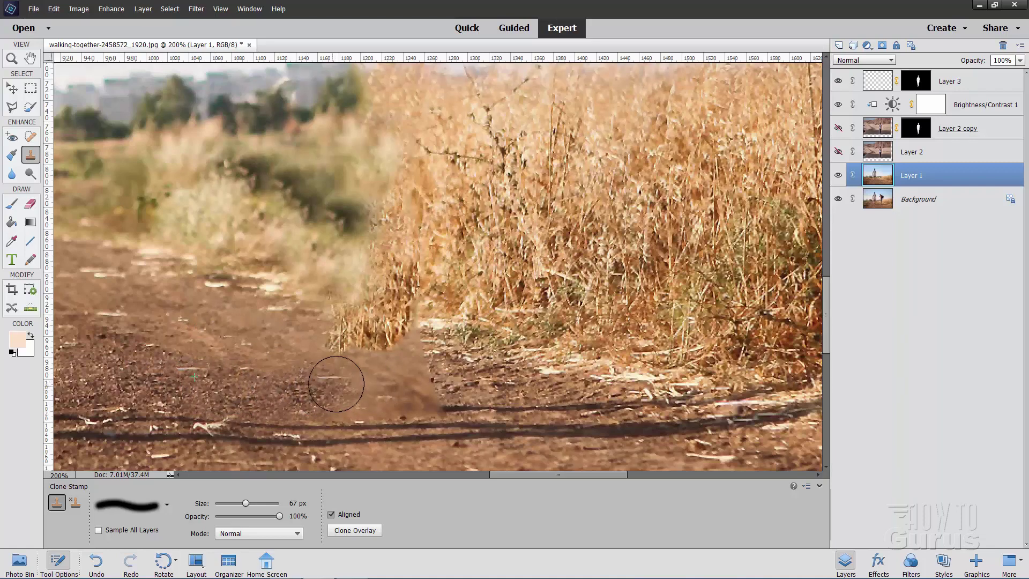
pyautogui.keyDown('alt'); pyautogui.click(482, 385); pyautogui.keyUp('alt')
pyautogui.moveTo(399, 382)
pyautogui.mouseDown()
pyautogui.moveTo(366, 383)
pyautogui.moveTo(447, 385)
pyautogui.mouseUp()
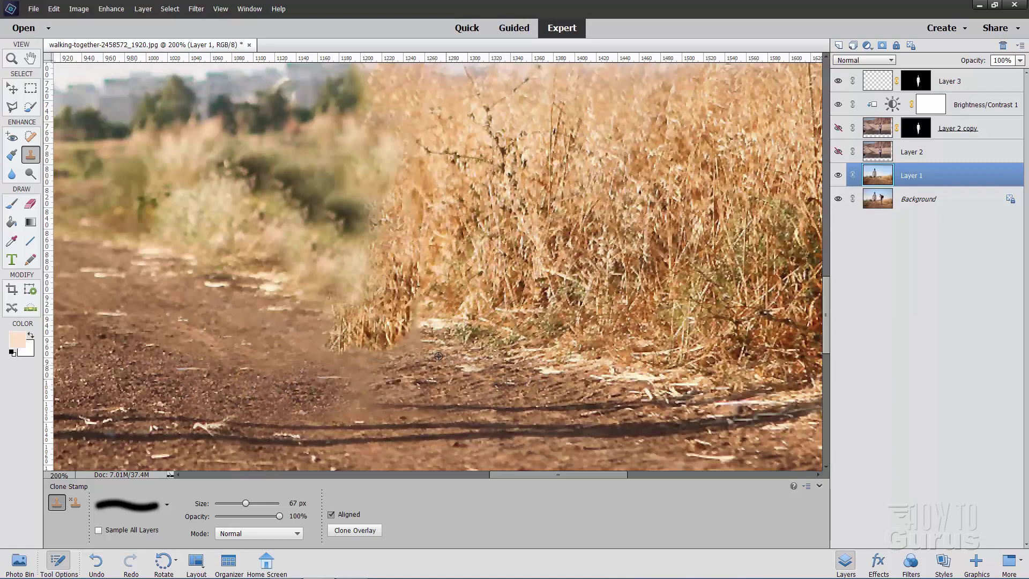
# - Clone more dirt along the grass's lower edge and over the remaining smudges to blend the patched ground
pyautogui.moveTo(427, 340)
pyautogui.mouseDown()
pyautogui.moveTo(393, 362)
pyautogui.moveTo(354, 365)
pyautogui.mouseUp()
pyautogui.keyDown('alt'); pyautogui.click(512, 408); pyautogui.keyUp('alt')
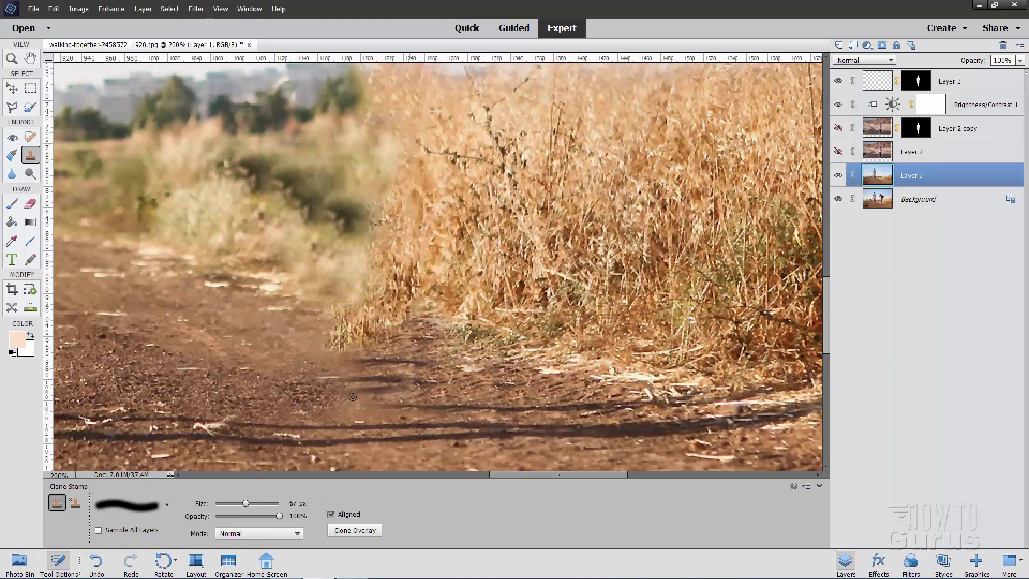
pyautogui.moveTo(289, 400); pyautogui.dragTo(252, 378)
pyautogui.keyDown('alt'); pyautogui.click(217, 386); pyautogui.keyUp('alt')
pyautogui.moveTo(325, 385); pyautogui.dragTo(429, 350)
# - Clone the straw-strewn path edge along the base of the tall grass and cover some of the repeated straw pieces
pyautogui.scroll(-10, 483, 420)
pyautogui.scroll(9, 482, 418)
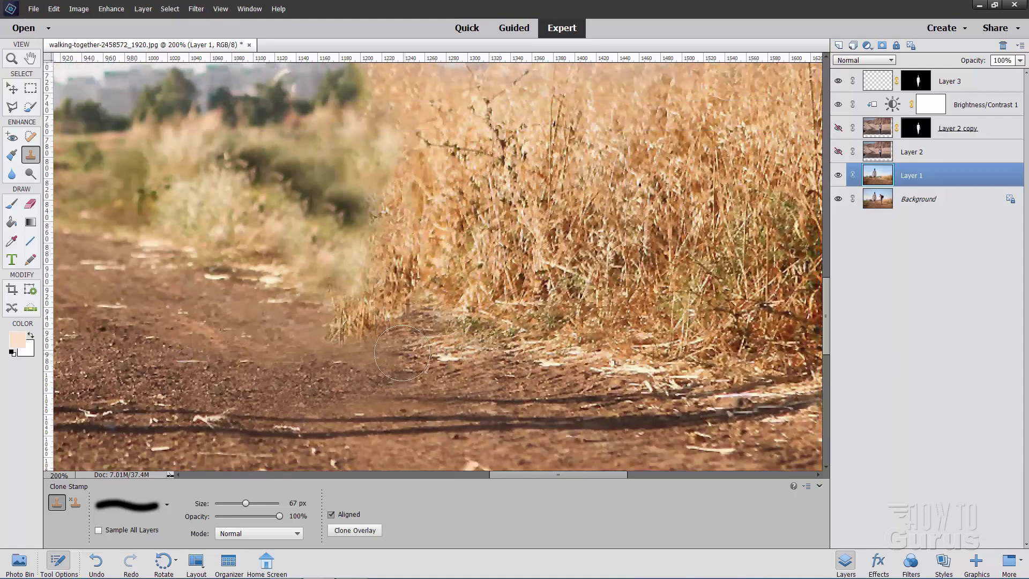
pyautogui.moveTo(402, 352); pyautogui.dragTo(325, 352)
pyautogui.moveTo(493, 349); pyautogui.dragTo(506, 362)
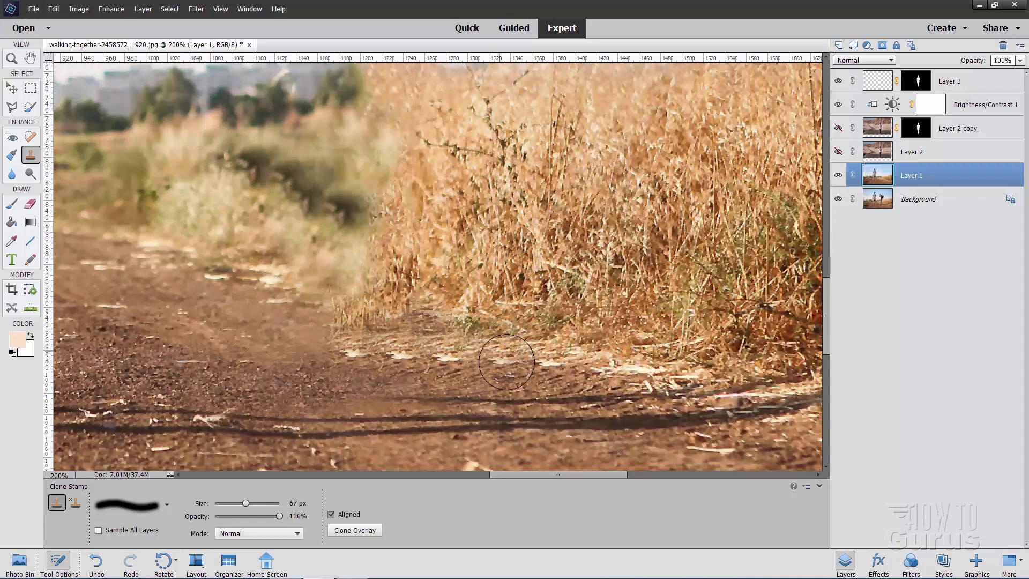
pyautogui.keyDown('alt'); pyautogui.click(445, 358); pyautogui.keyUp('alt')
pyautogui.moveTo(417, 355); pyautogui.dragTo(402, 355)
pyautogui.moveTo(472, 339); pyautogui.dragTo(522, 350)
pyautogui.keyDown('alt'); pyautogui.click(476, 359); pyautogui.keyUp('alt')
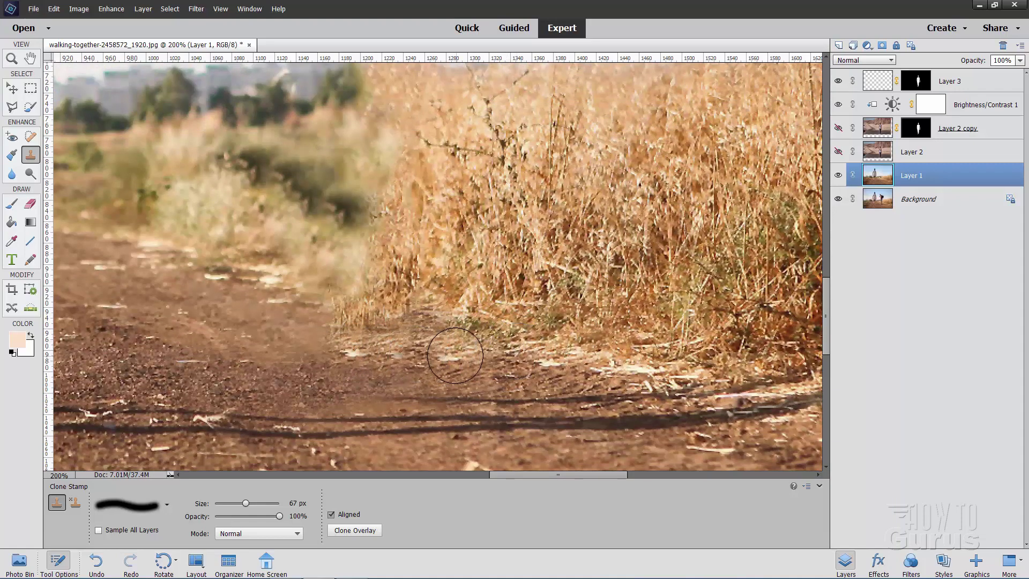
# - Clone nearby grass and dirt texture over the remaining repeated straw and the ragged corner of the tall grass
pyautogui.keyDown('alt'); pyautogui.click(561, 342); pyautogui.keyUp('alt')
pyautogui.moveTo(451, 328); pyautogui.dragTo(456, 332)
pyautogui.moveTo(357, 352); pyautogui.dragTo(351, 354)
pyautogui.moveTo(452, 354); pyautogui.dragTo(467, 348)
pyautogui.keyDown('alt'); pyautogui.click(441, 304); pyautogui.keyUp('alt')
pyautogui.moveTo(354, 315); pyautogui.dragTo(345, 326)
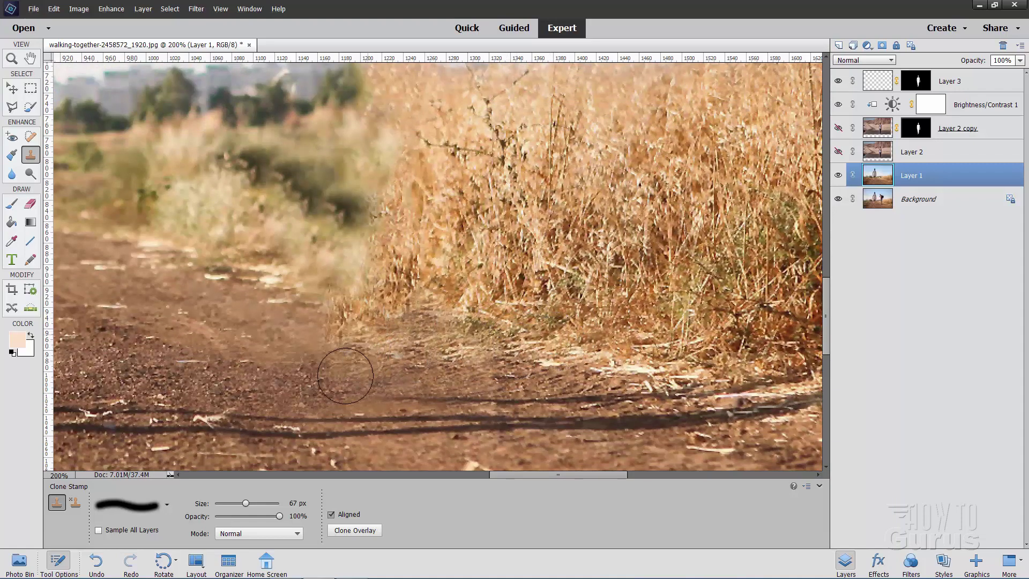
# - Outline the ground and grass above the lower leg shadow with the Polygonal Lasso, following the shadow's upper edge out to the bushes
pyautogui.scroll(-5, 456, 313)
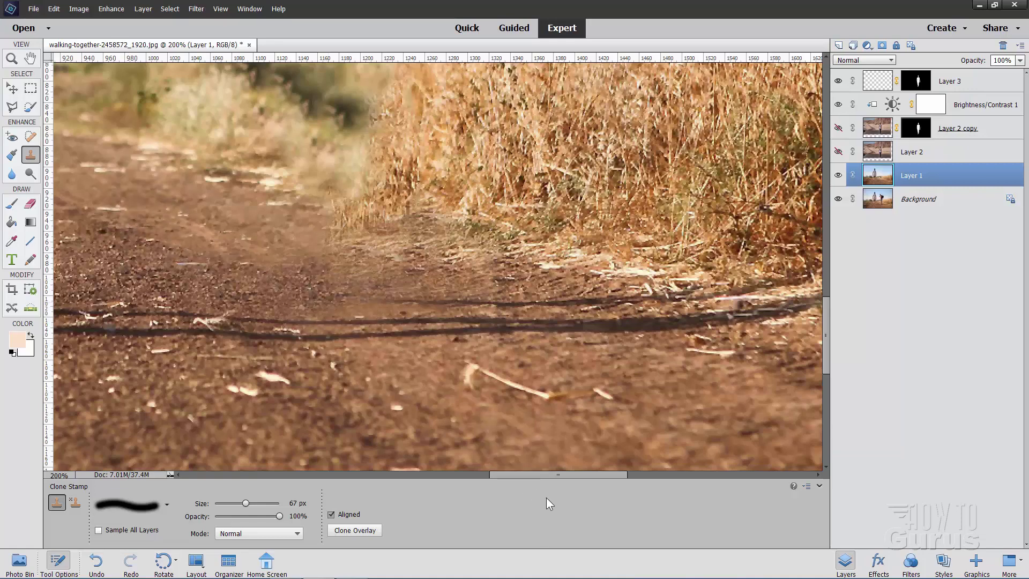
pyautogui.moveTo(531, 475); pyautogui.dragTo(549, 474)
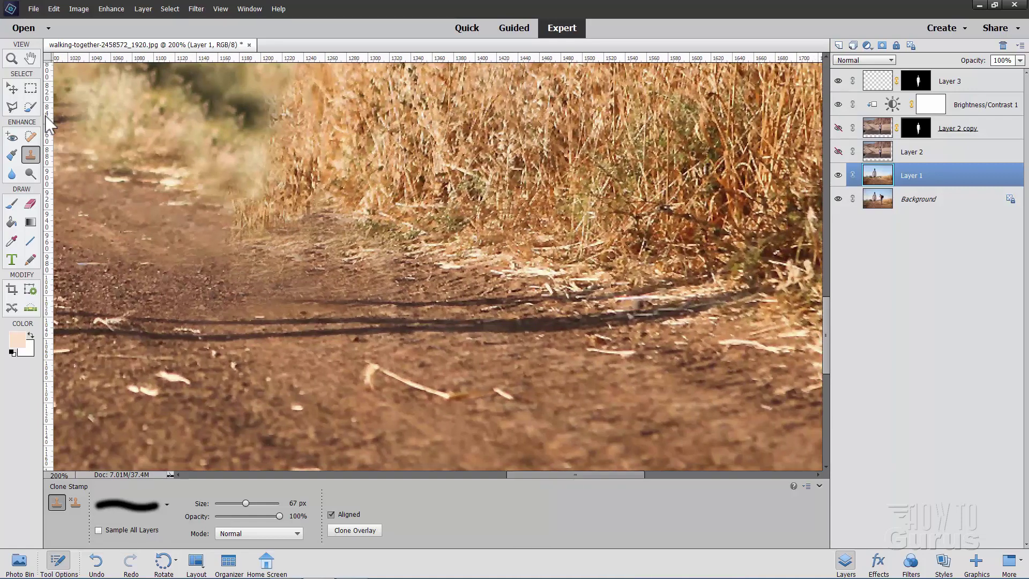
pyautogui.click(12, 107)
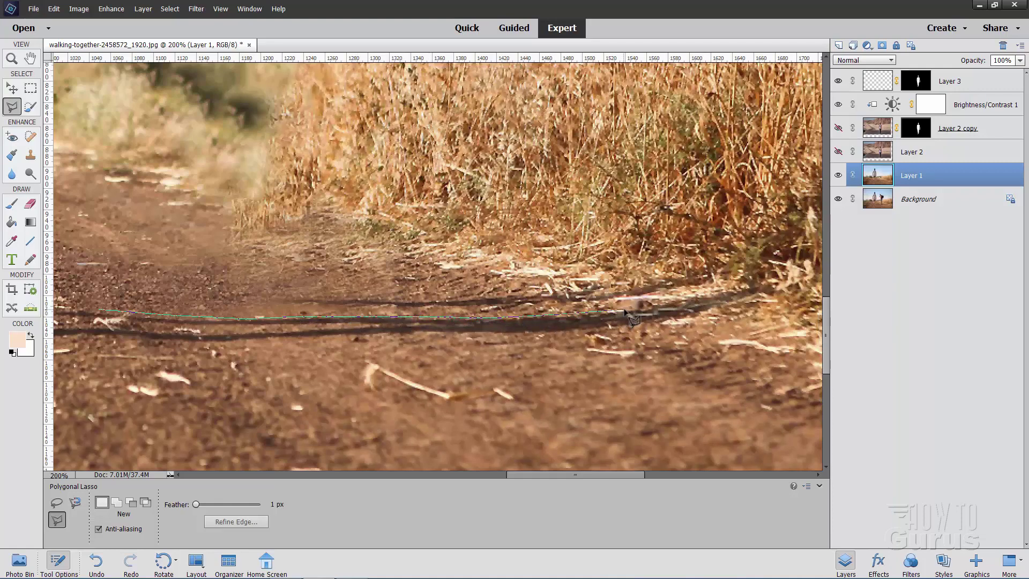
pyautogui.click(624, 313)
pyautogui.click(407, 146)
pyautogui.click(150, 162)
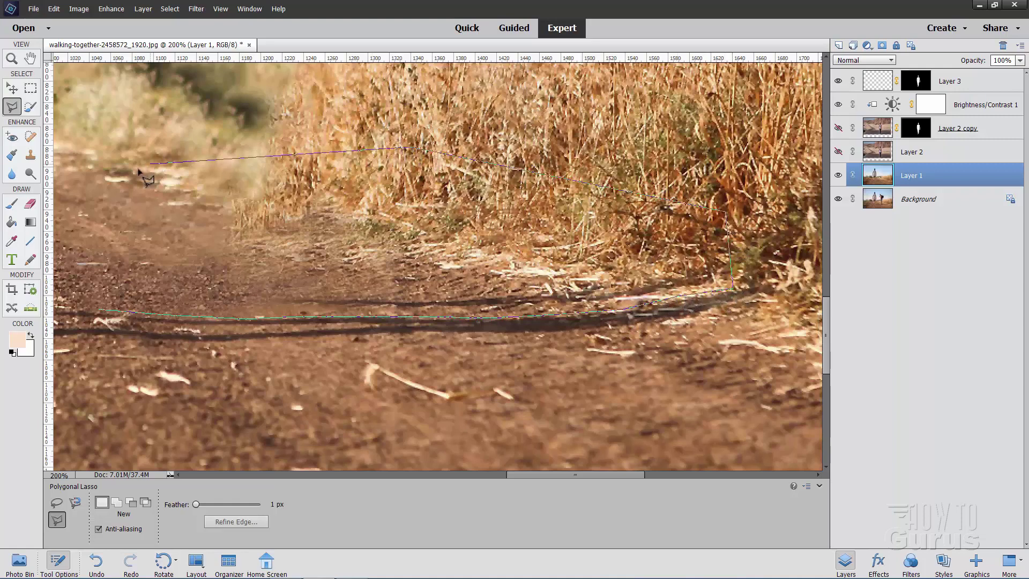
pyautogui.click(91, 234)
pyautogui.click(73, 290)
pyautogui.click(98, 311)
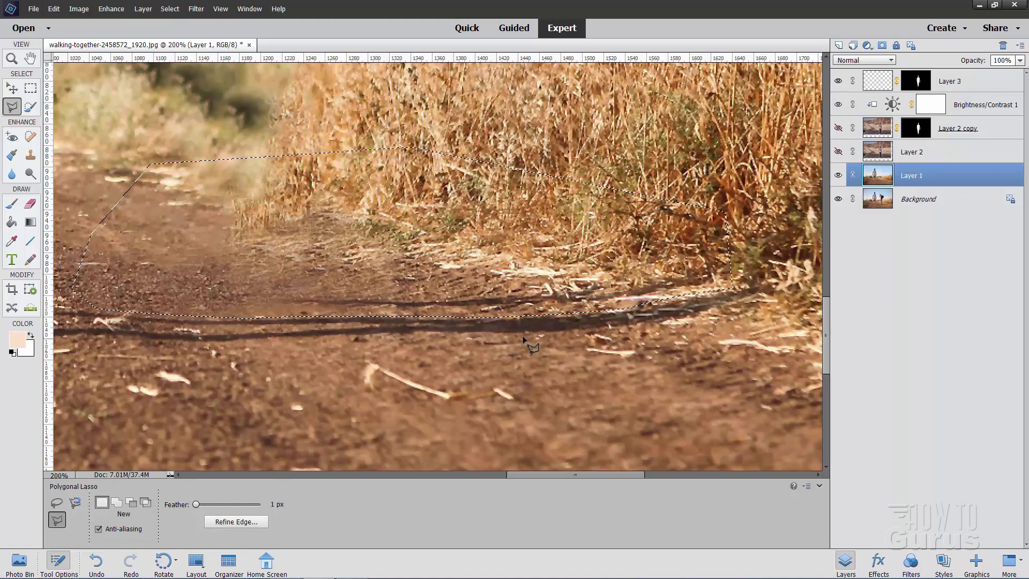
# - Clone the existing leg shadow into the selected ground as a second, parallel shadow and deselect
pyautogui.click(31, 155)
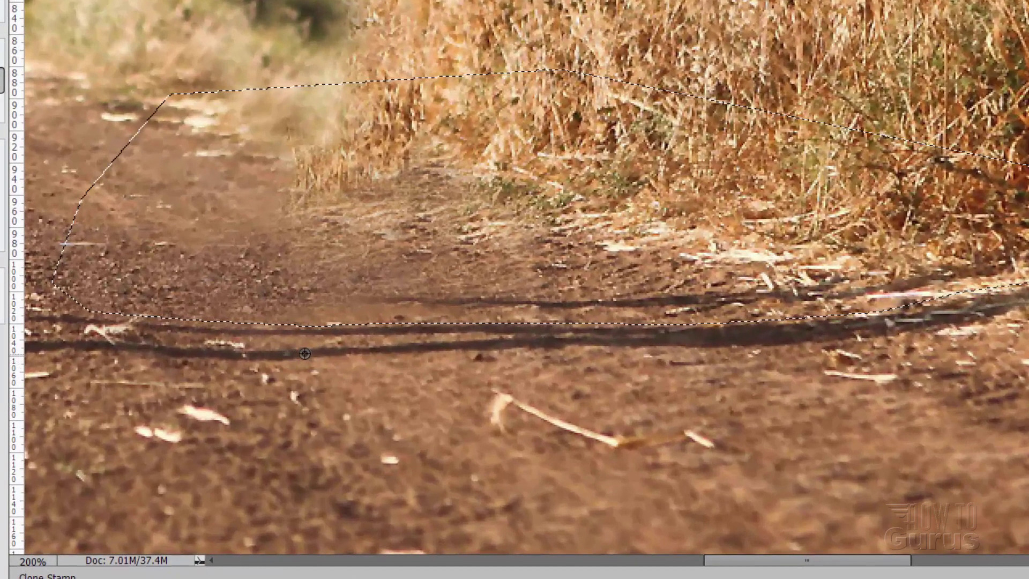
pyautogui.moveTo(312, 334)
pyautogui.mouseDown()
pyautogui.moveTo(313, 297)
pyautogui.moveTo(553, 300)
pyautogui.moveTo(1026, 251)
pyautogui.mouseUp()
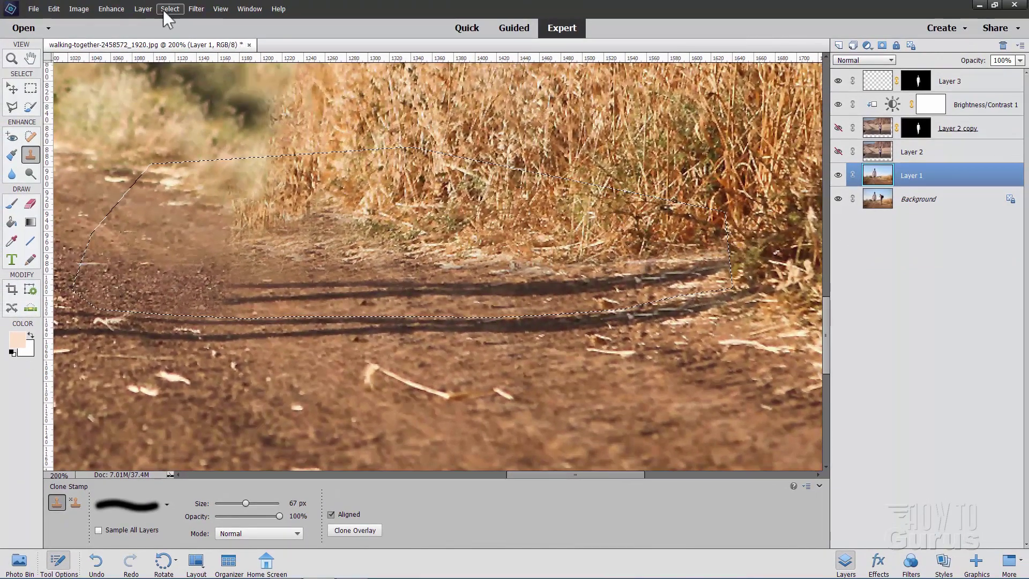
pyautogui.click(170, 9)
pyautogui.click(170, 32)
# - Fit the whole photo in view and show Layer 2 copy with the woman again
pyautogui.click(12, 59)
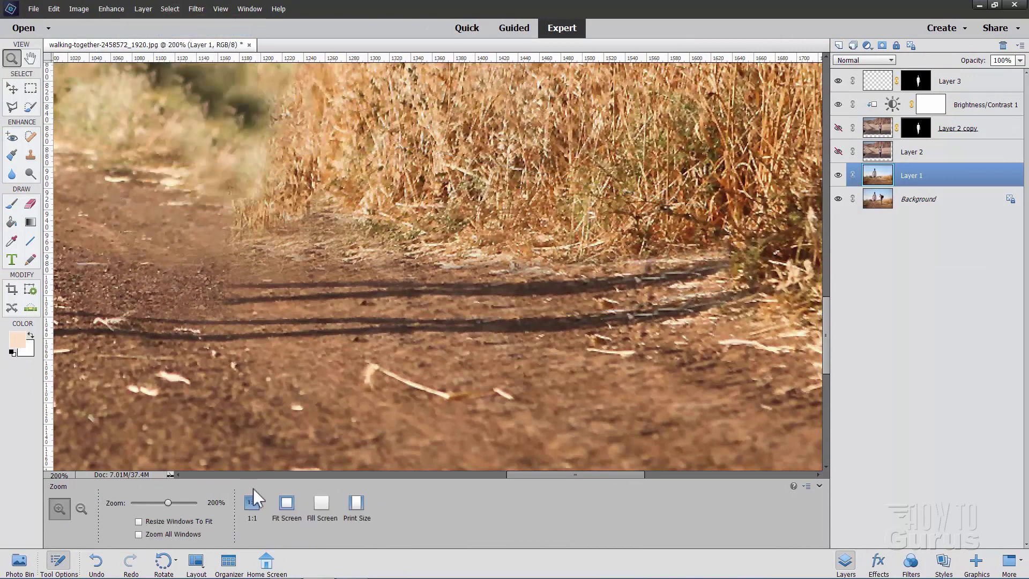
pyautogui.click(287, 502)
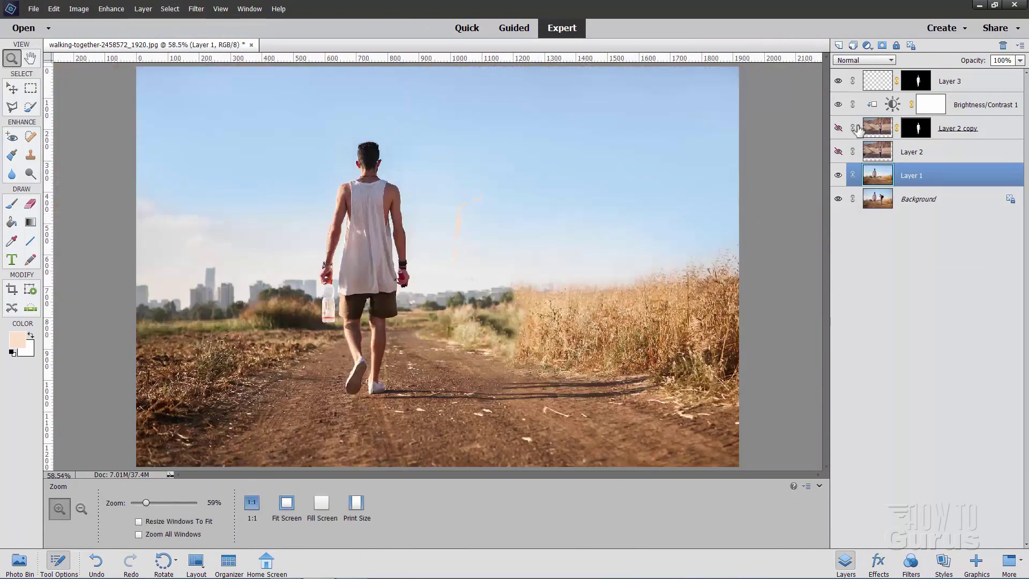
pyautogui.click(838, 129)
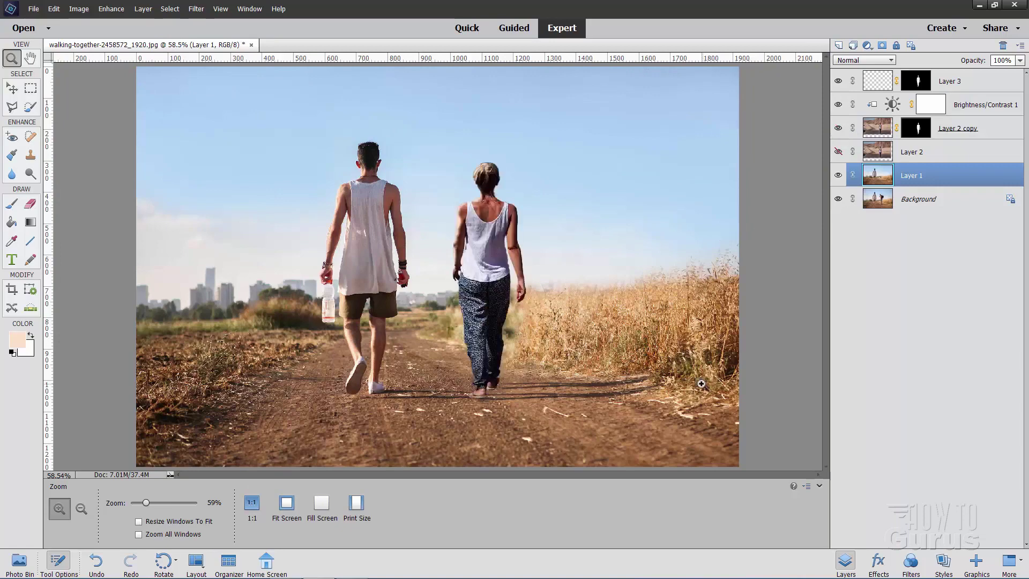
# - Clone dry golden grass from the field over the blurry green patch beside the woman's legs on Layer 1
pyautogui.click(838, 129)
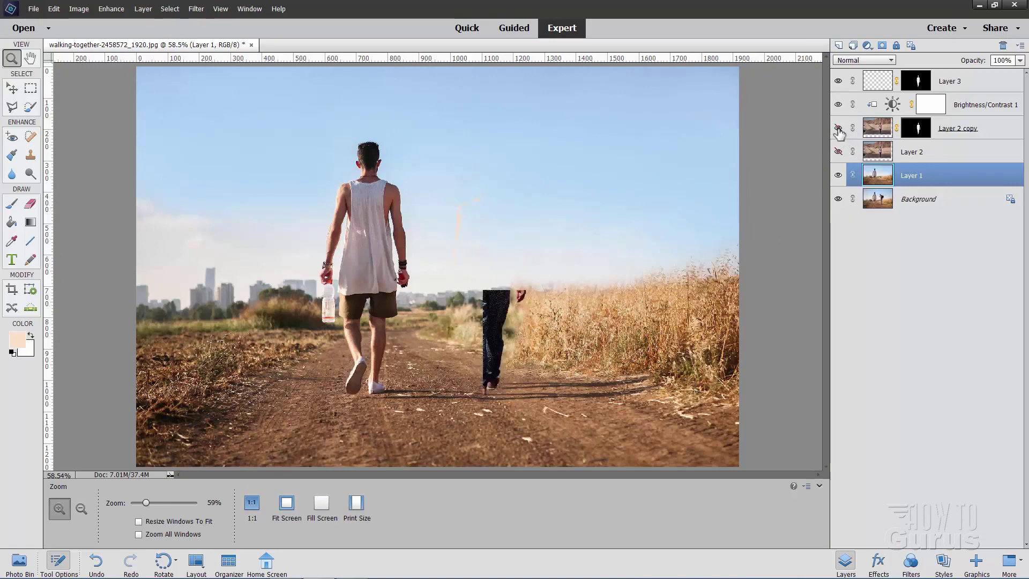
pyautogui.click(837, 129)
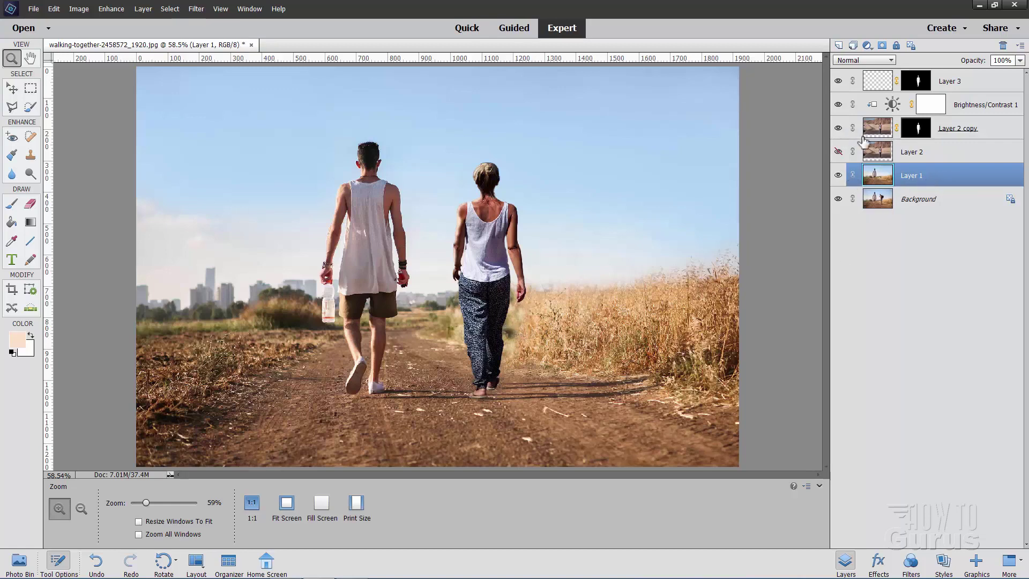
pyautogui.click(512, 333)
pyautogui.click(513, 333)
pyautogui.click(513, 332)
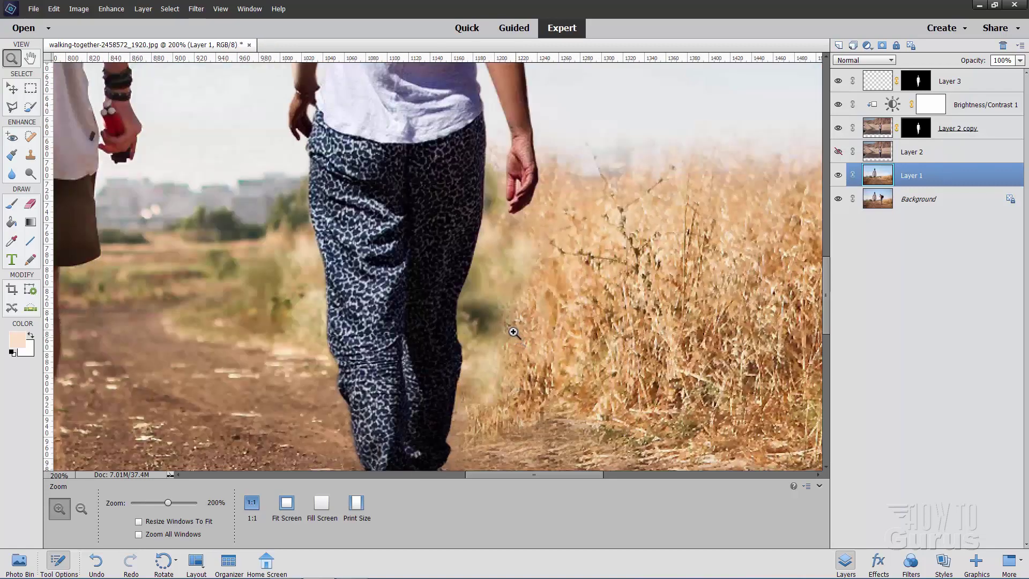
pyautogui.click(31, 154)
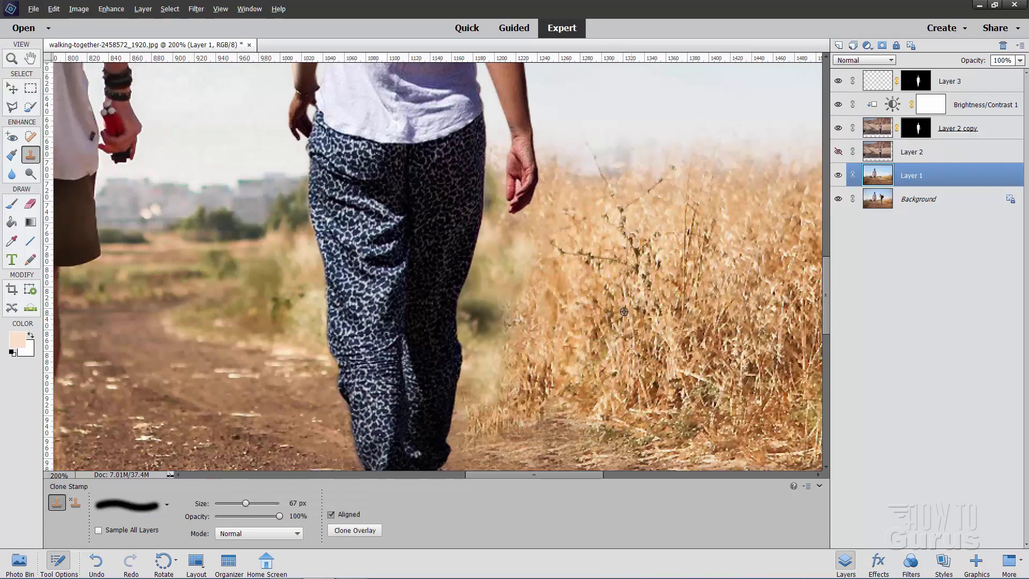
pyautogui.keyDown('alt'); pyautogui.click(619, 326); pyautogui.keyUp('alt')
pyautogui.moveTo(503, 325)
pyautogui.mouseDown()
pyautogui.moveTo(517, 324)
pyautogui.moveTo(475, 319)
pyautogui.moveTo(507, 301)
pyautogui.moveTo(488, 270)
pyautogui.moveTo(512, 281)
pyautogui.moveTo(482, 386)
pyautogui.moveTo(498, 236)
pyautogui.moveTo(504, 273)
pyautogui.moveTo(482, 368)
pyautogui.moveTo(466, 375)
pyautogui.mouseUp()
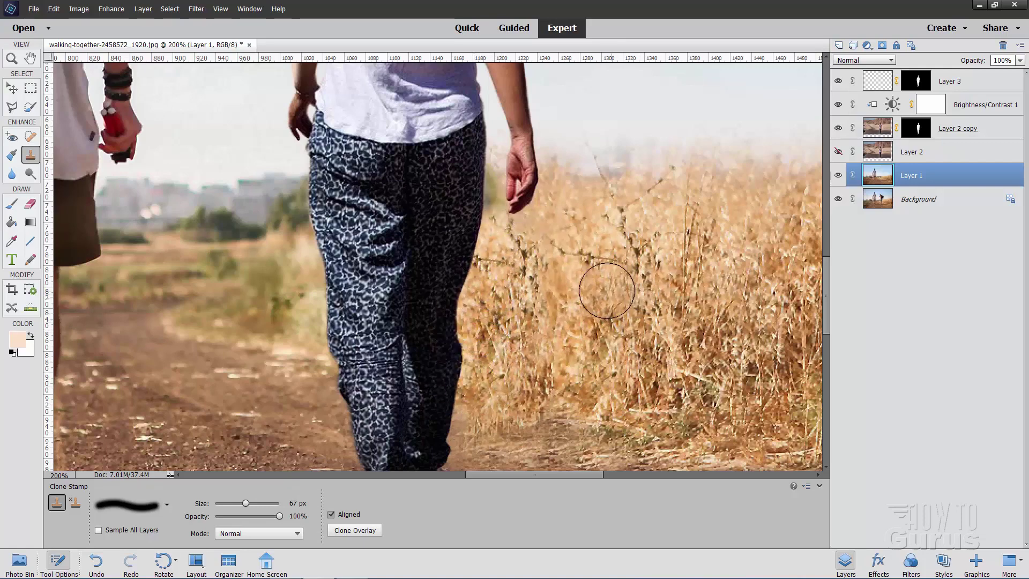
# - Fit the photo in view and stamp all visible layers into a new merged layer above Layer 3
pyautogui.click(12, 59)
pyautogui.hotkey('ctrl', '0')
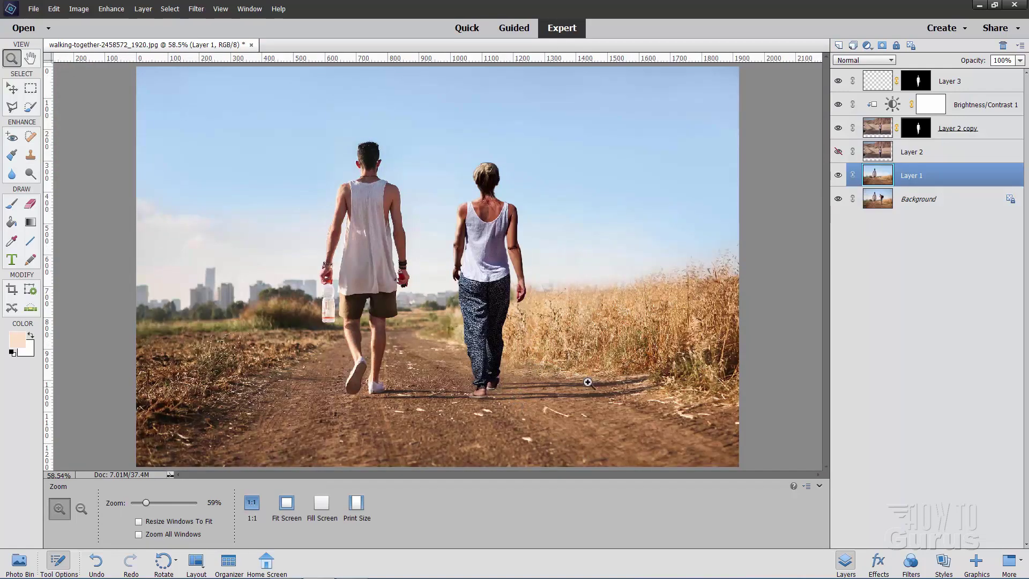
pyautogui.press('v')
pyautogui.click(943, 83)
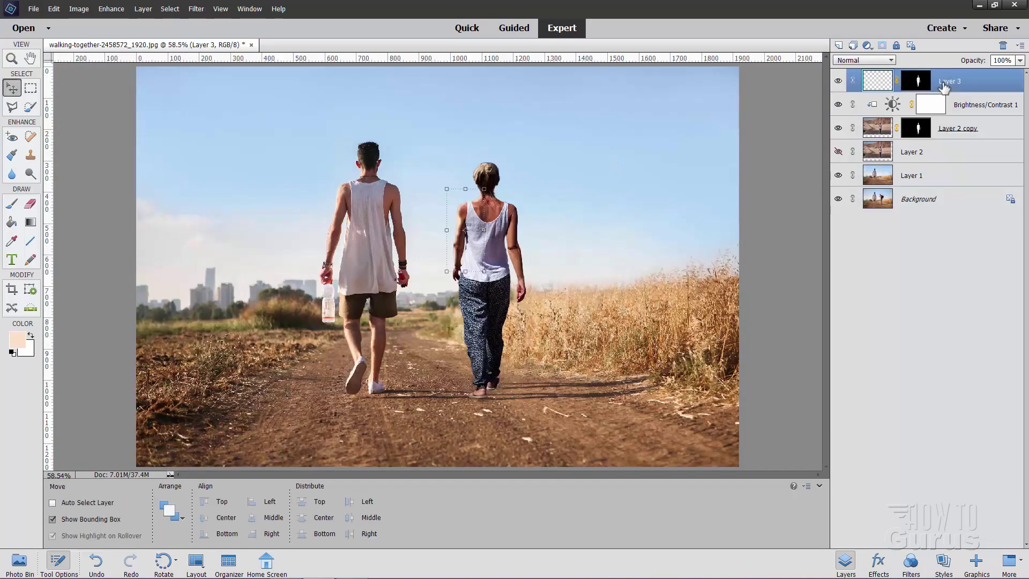
pyautogui.hotkey('ctrl', 'shift', 'alt', 'e')
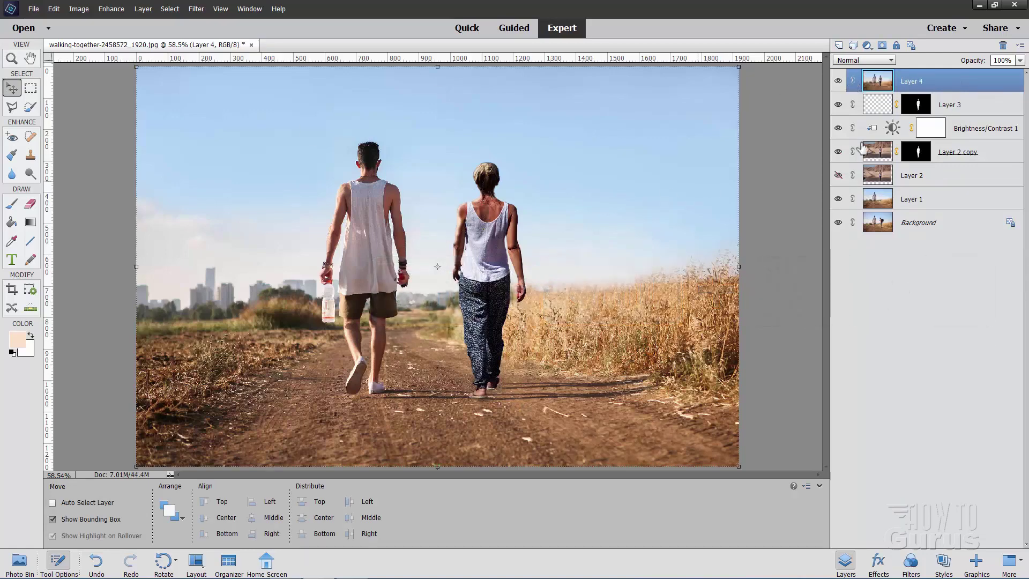
# - Hide all layers between the merged layer and the Background, and toggle the merged layer to compare the composite with the original
pyautogui.click(838, 105)
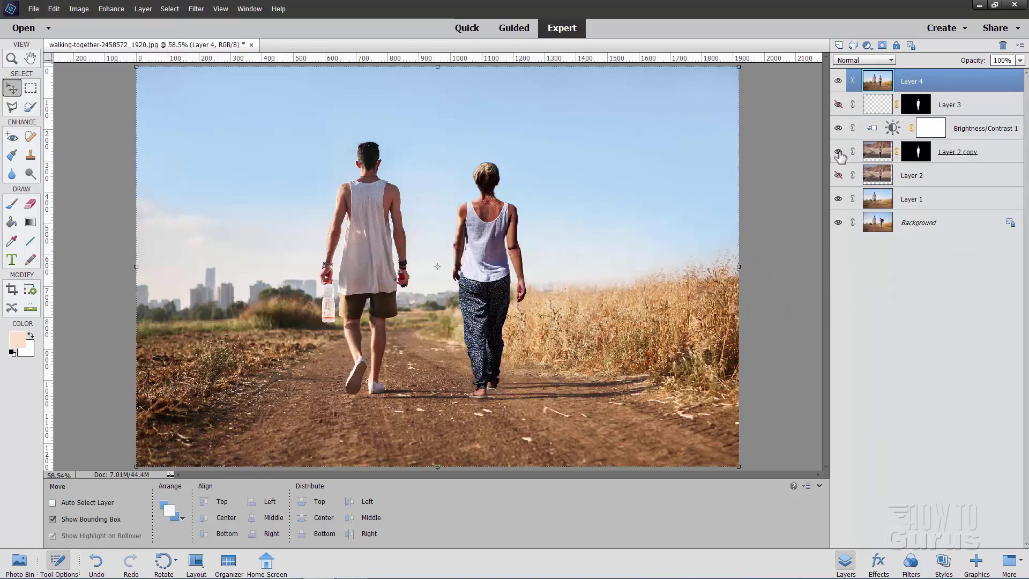
pyautogui.click(838, 81)
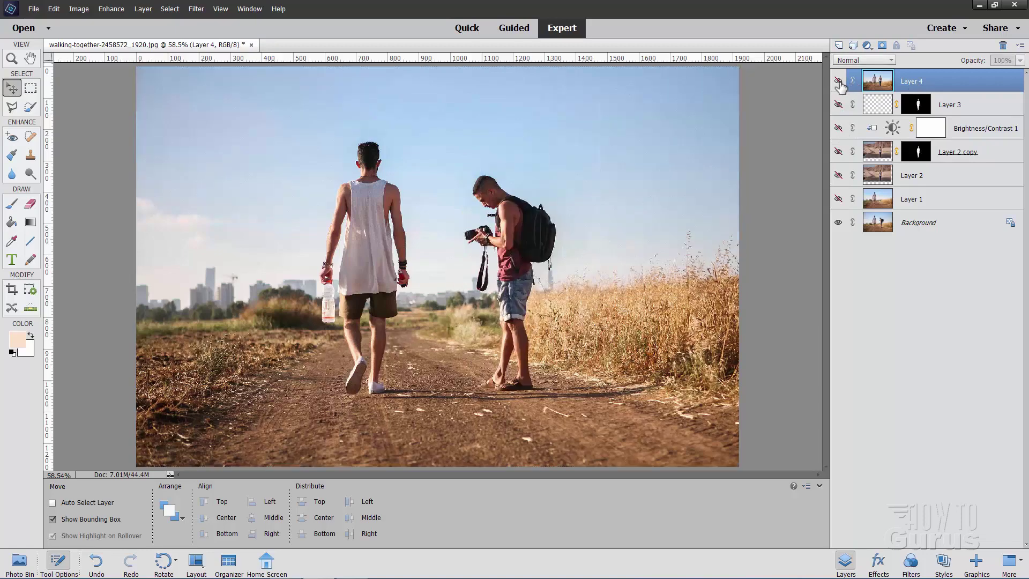
pyautogui.click(838, 81)
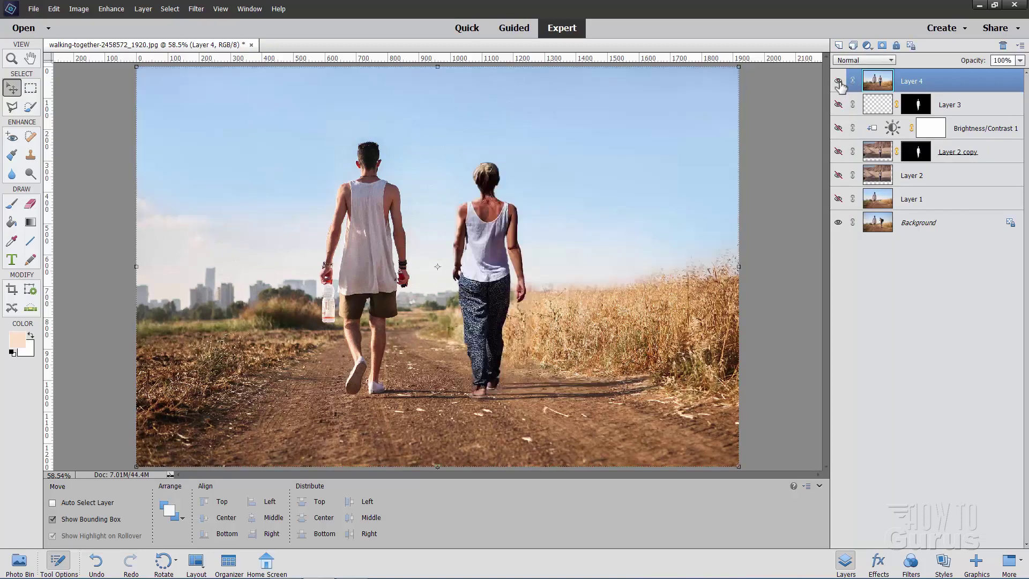
pyautogui.click(838, 81)
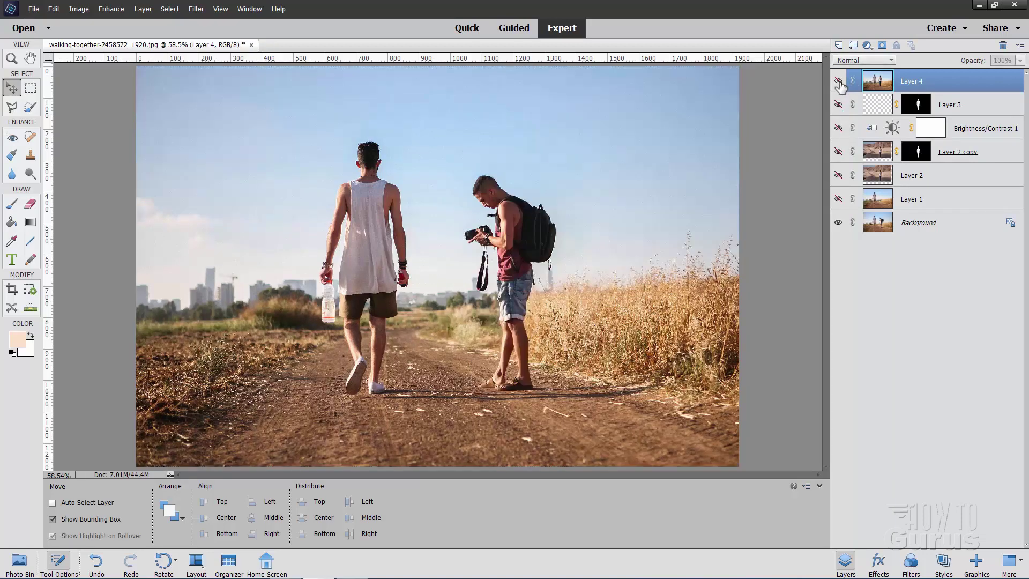
pyautogui.click(838, 82)
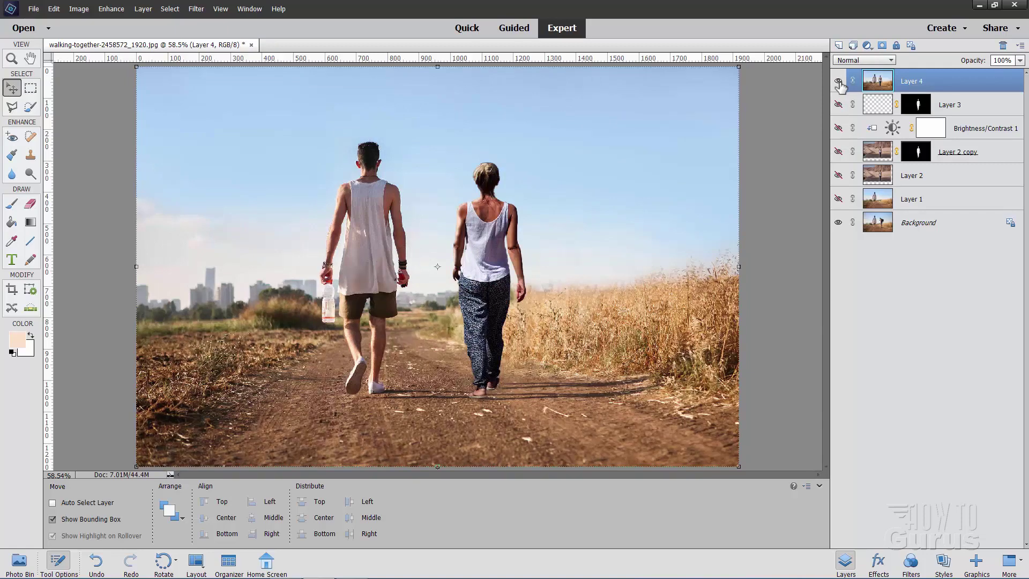